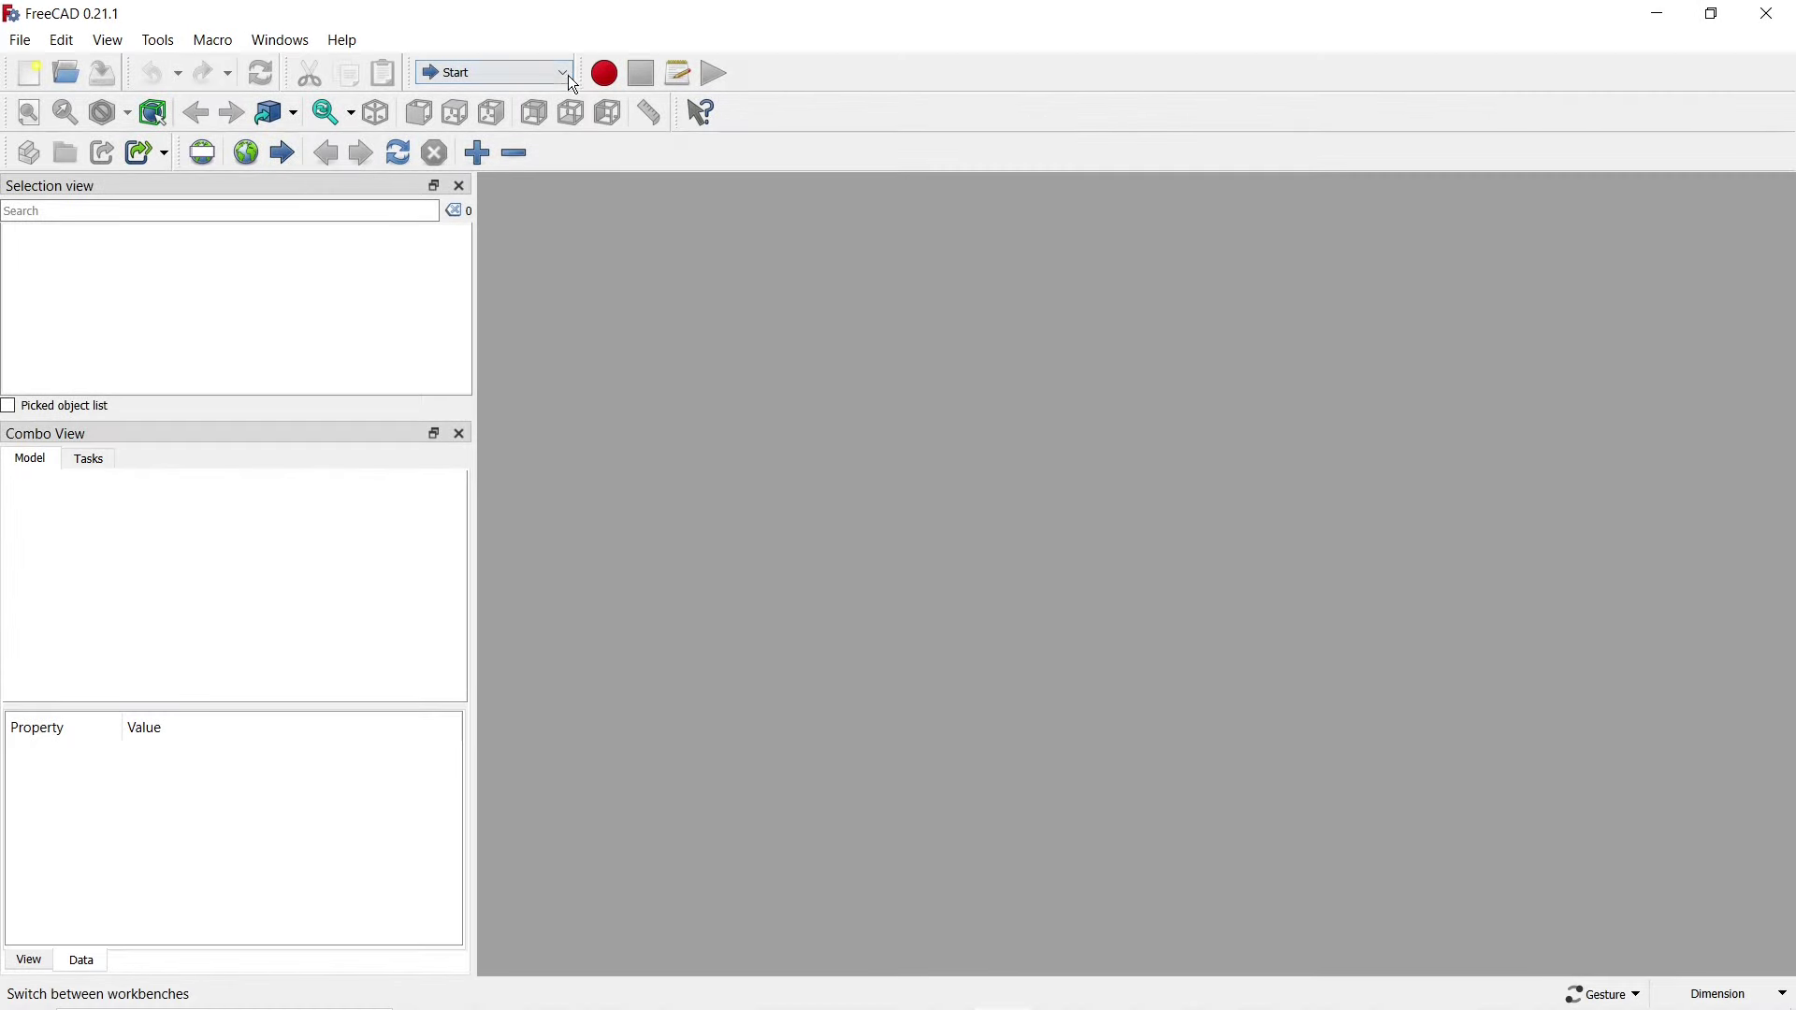
In Part Design, create a new document with a body and start a sketch on the XY-plane.
{"action": "left_click", "coordinate": [570, 81]}
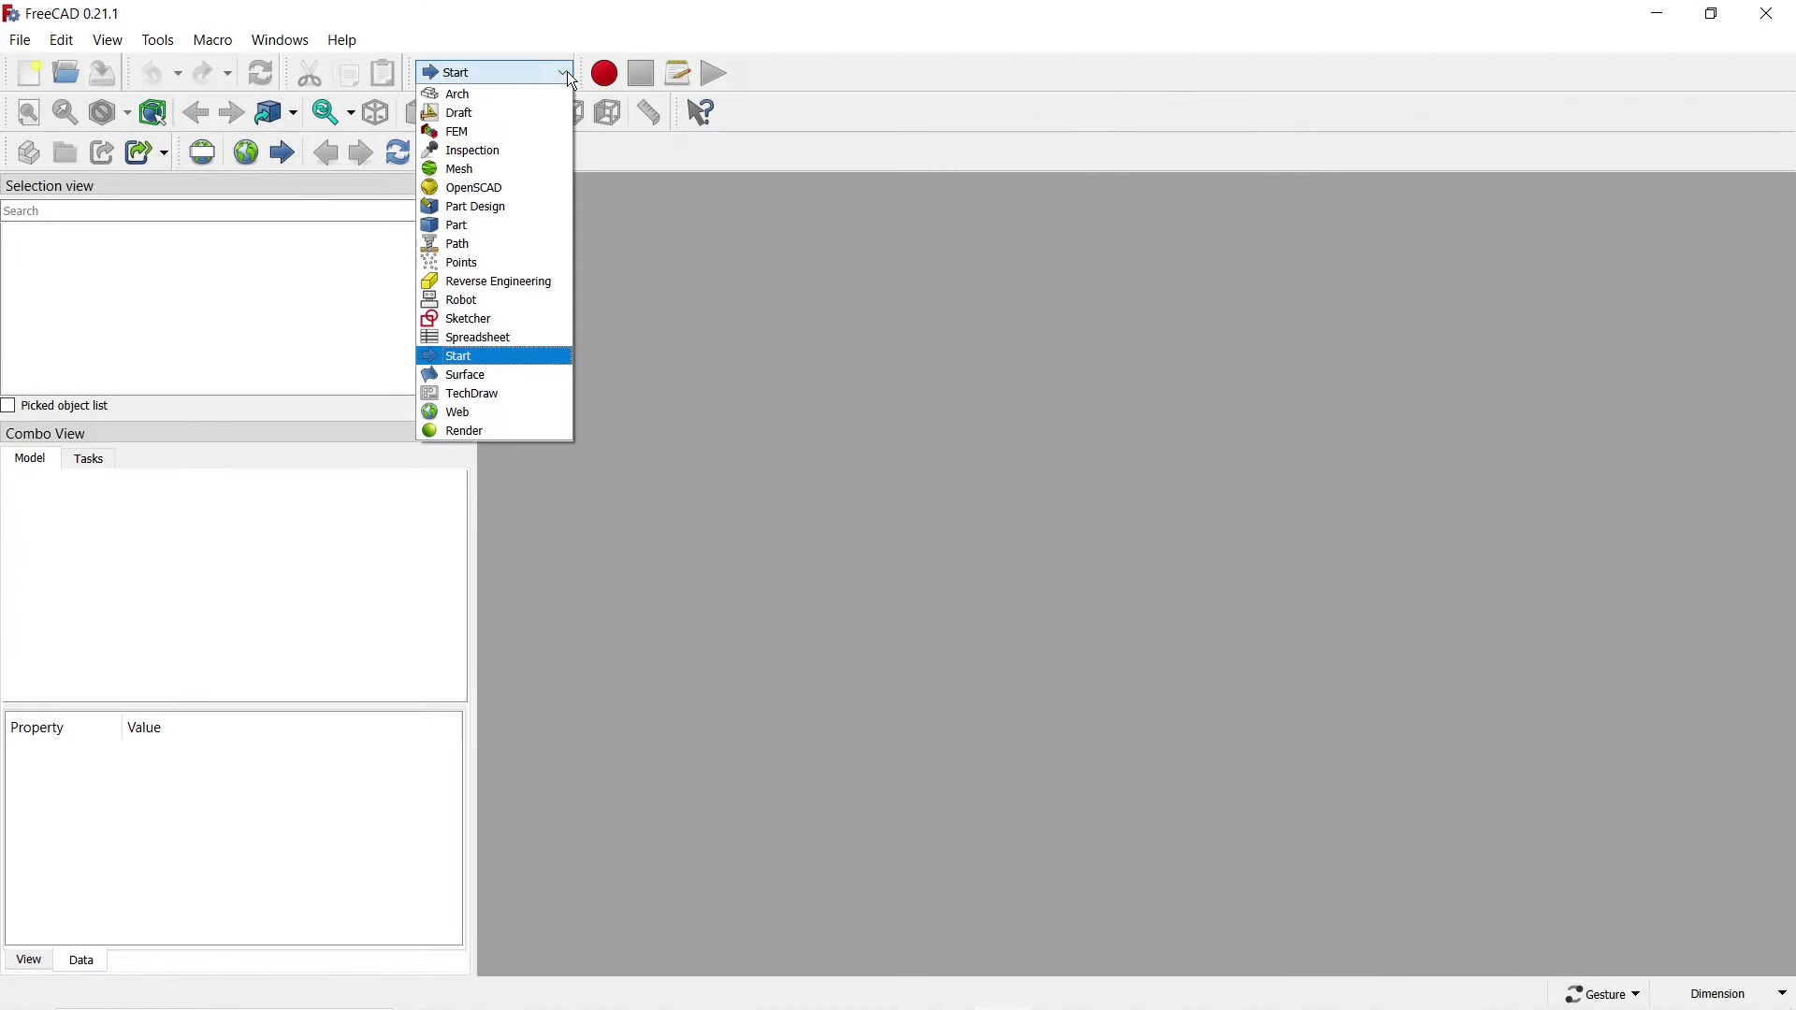
{"action": "left_click", "coordinate": [498, 200]}
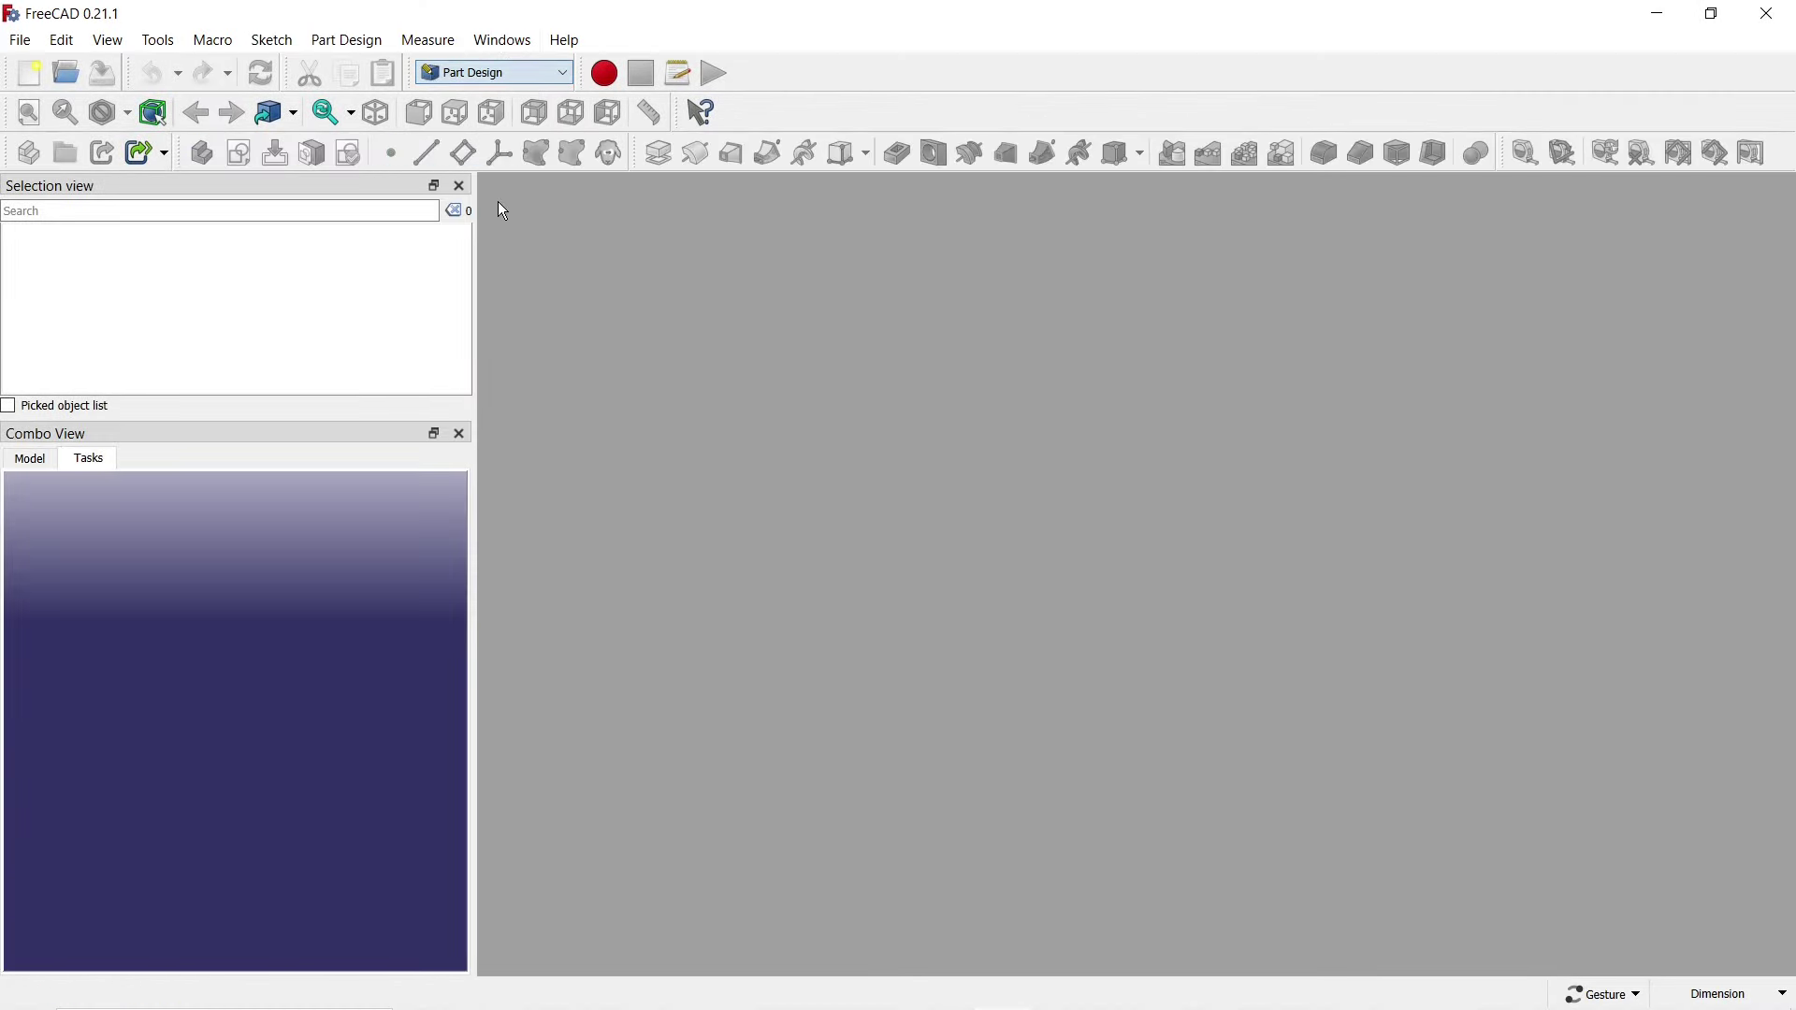
{"action": "left_click", "coordinate": [33, 73]}
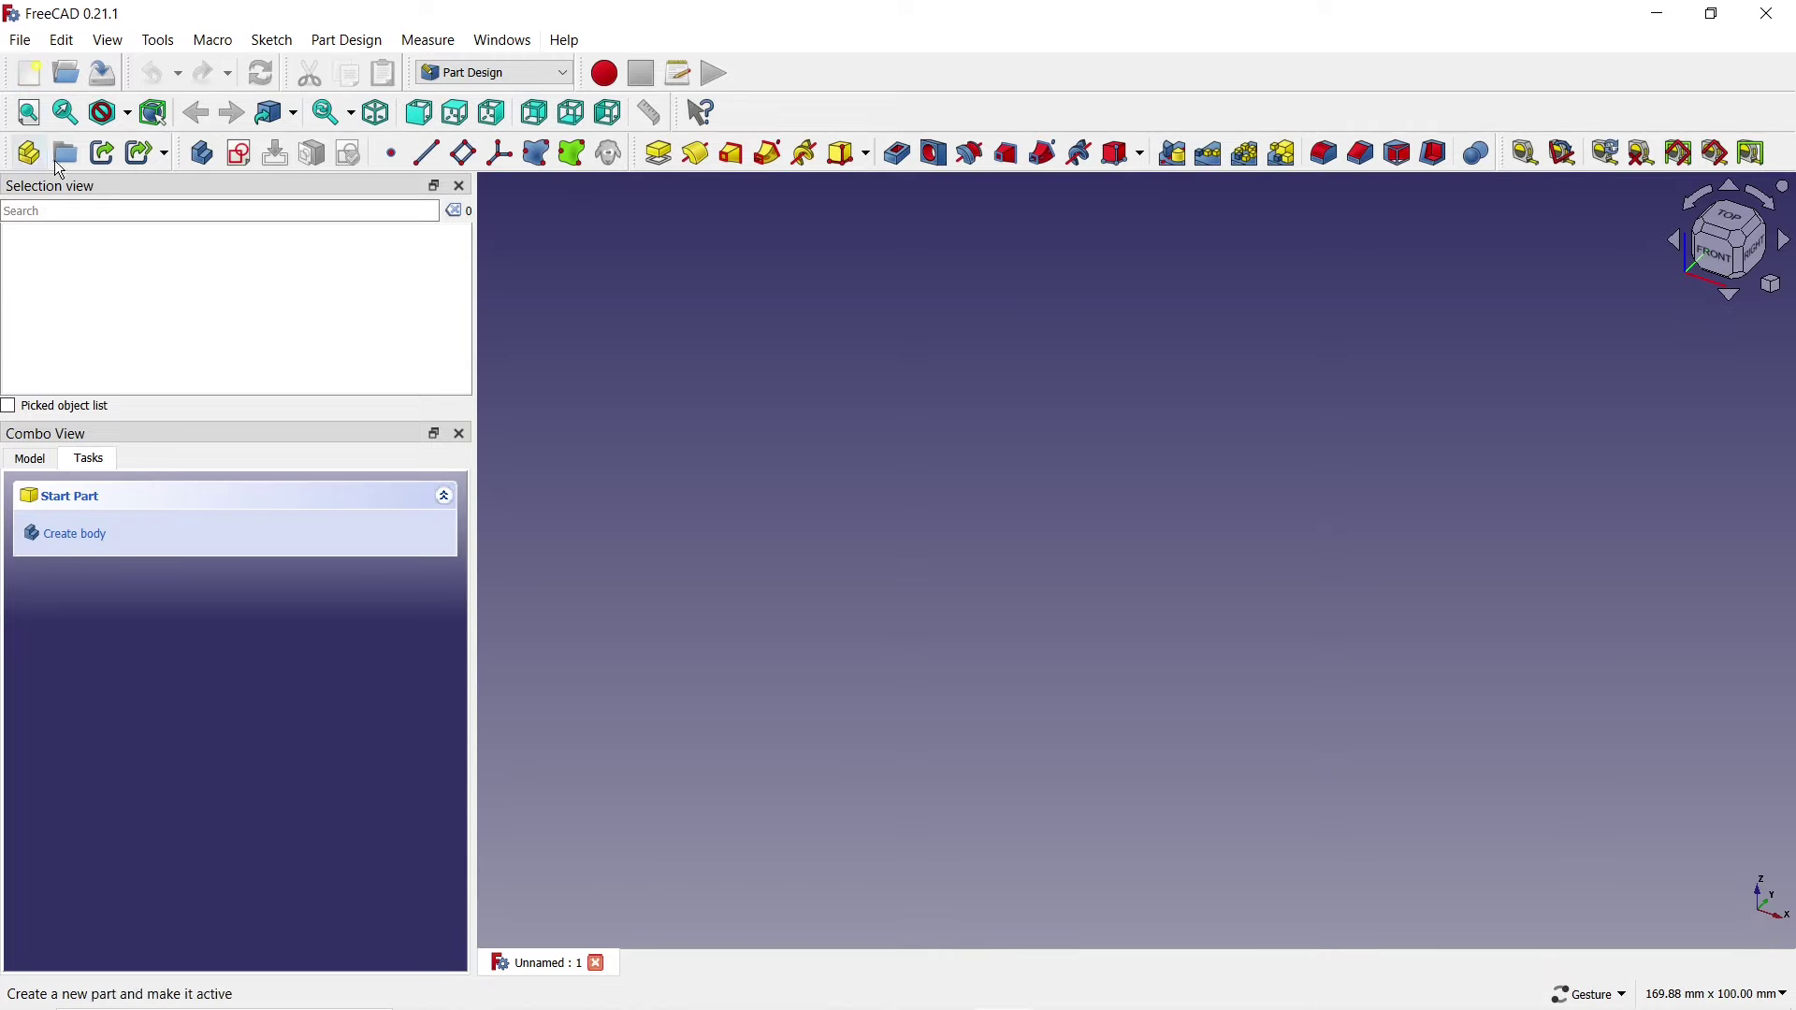
{"action": "left_click", "coordinate": [75, 535]}
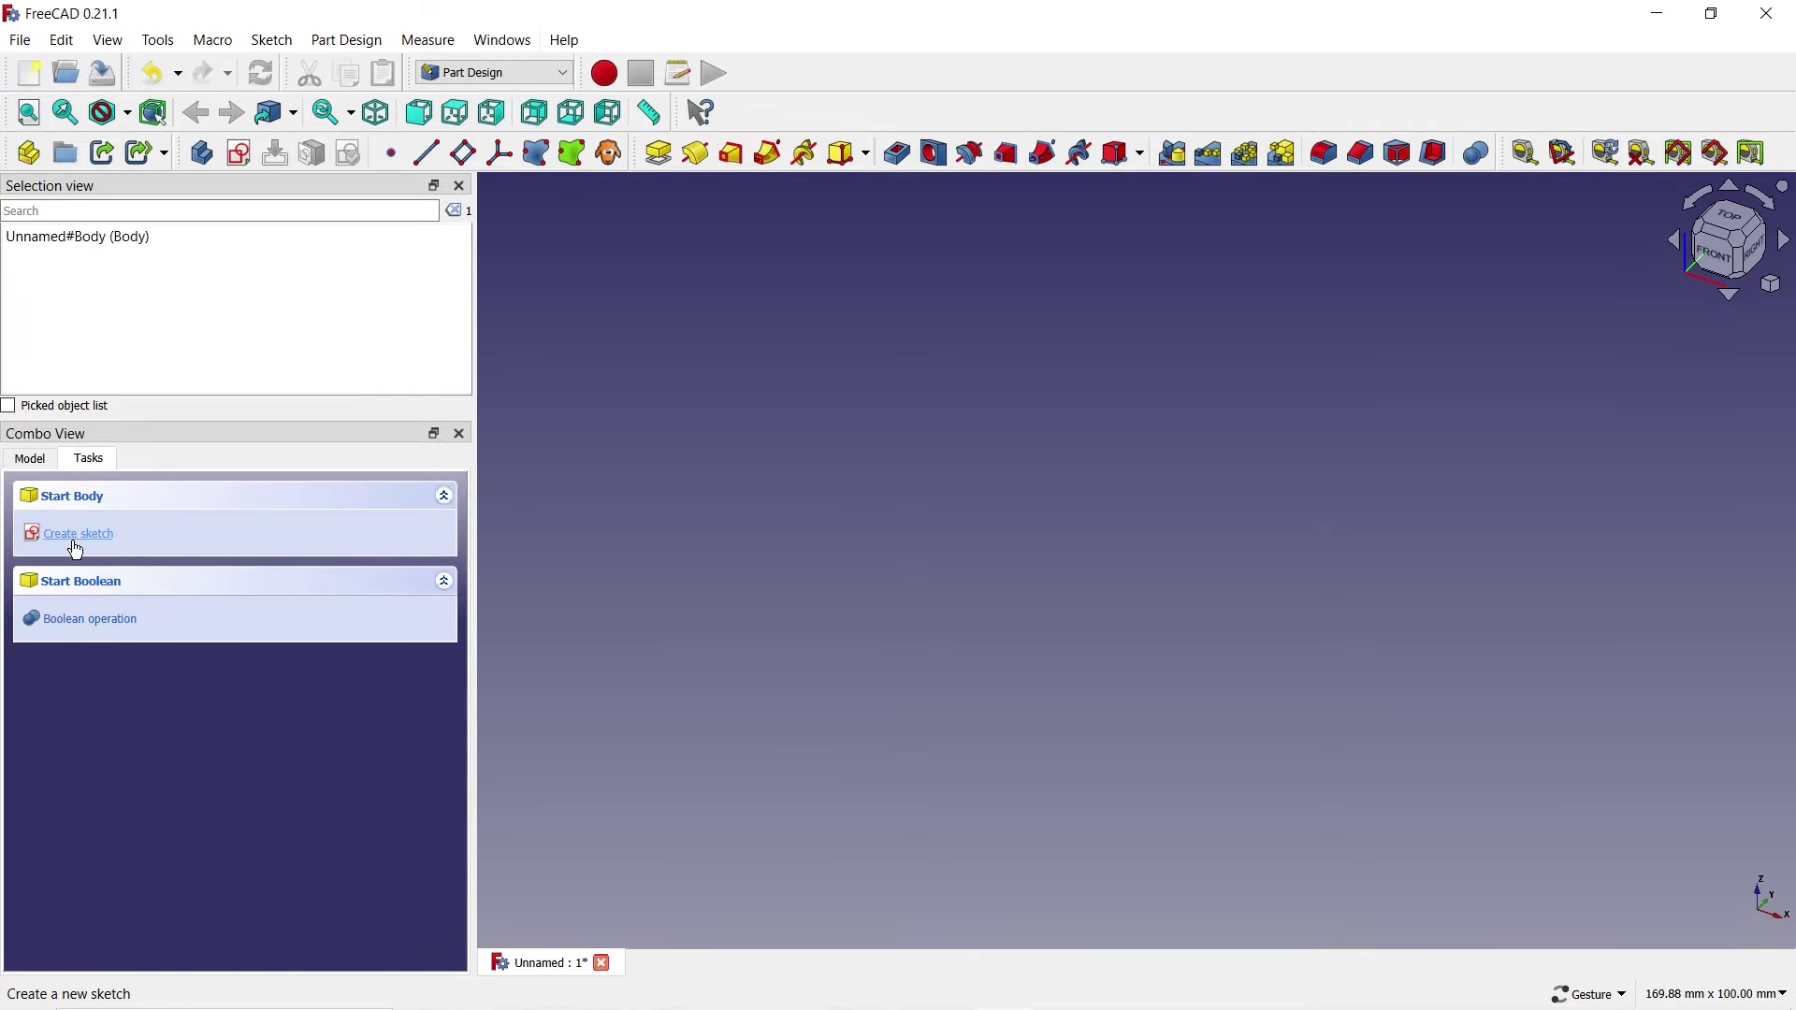
{"action": "left_click", "coordinate": [76, 544]}
{"action": "left_click", "coordinate": [65, 602]}
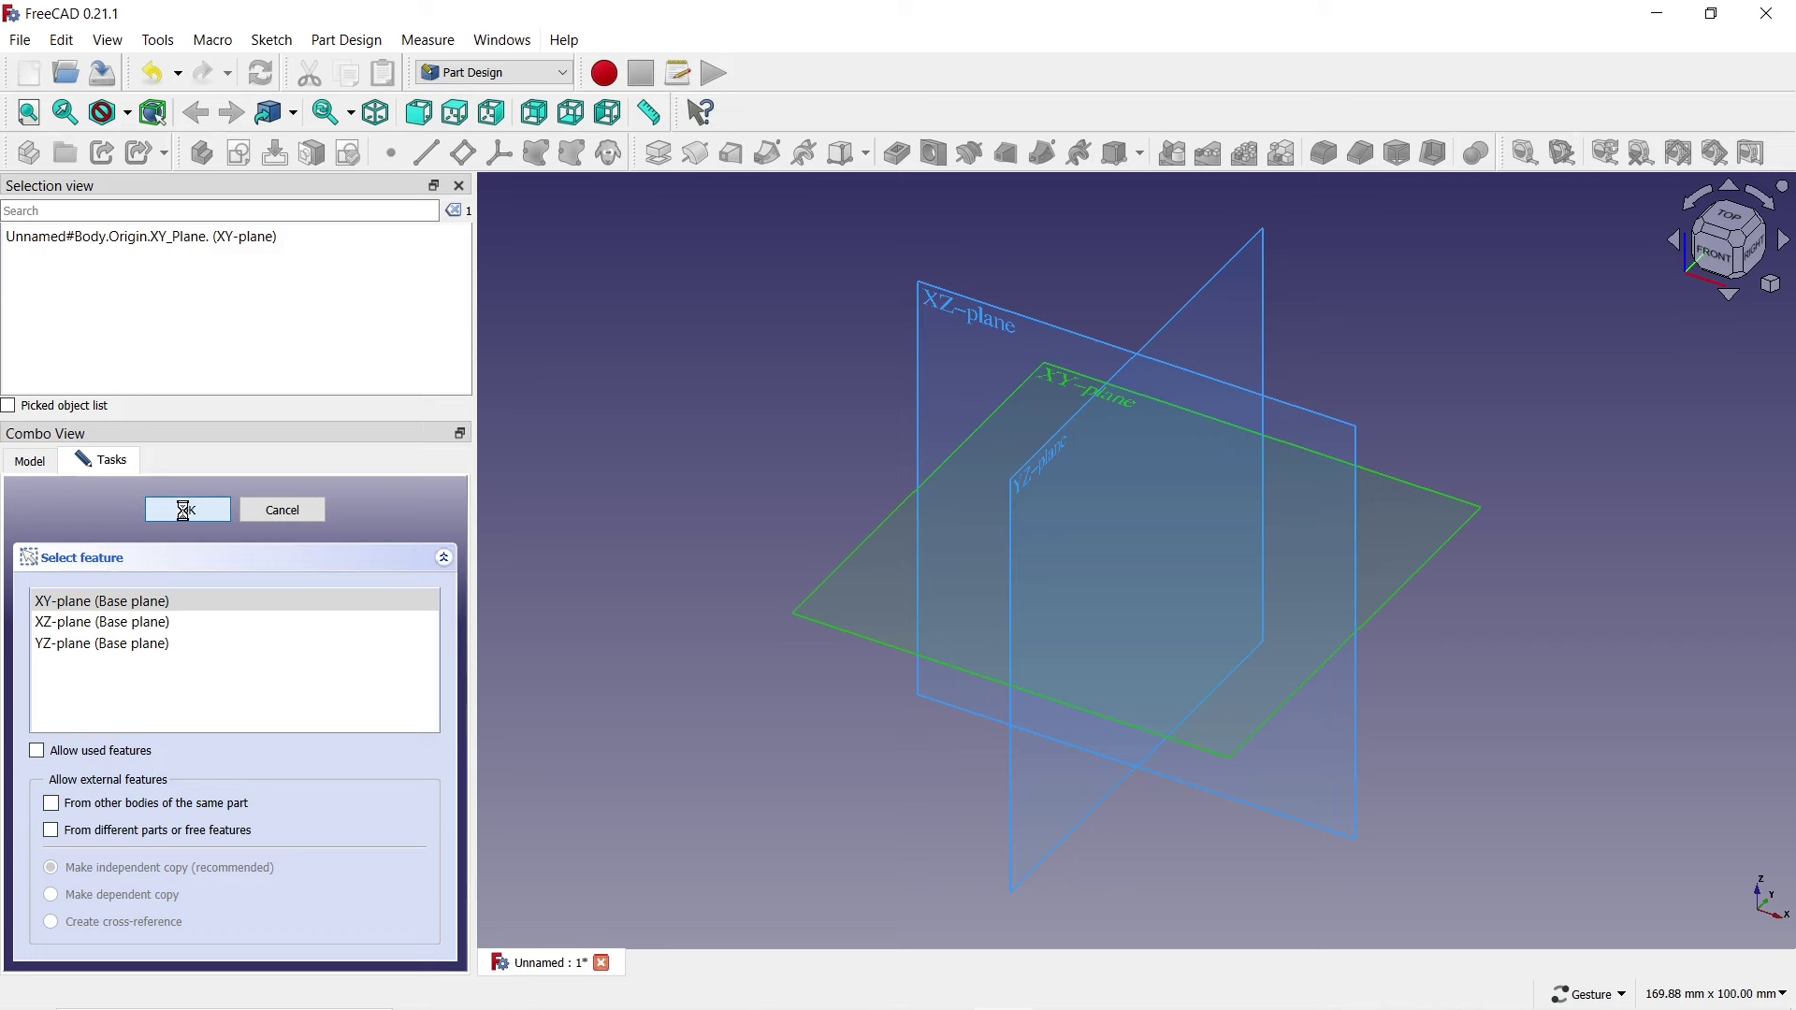
Draw a centred rectangle at the sketch origin.
{"action": "left_click", "coordinate": [188, 509]}
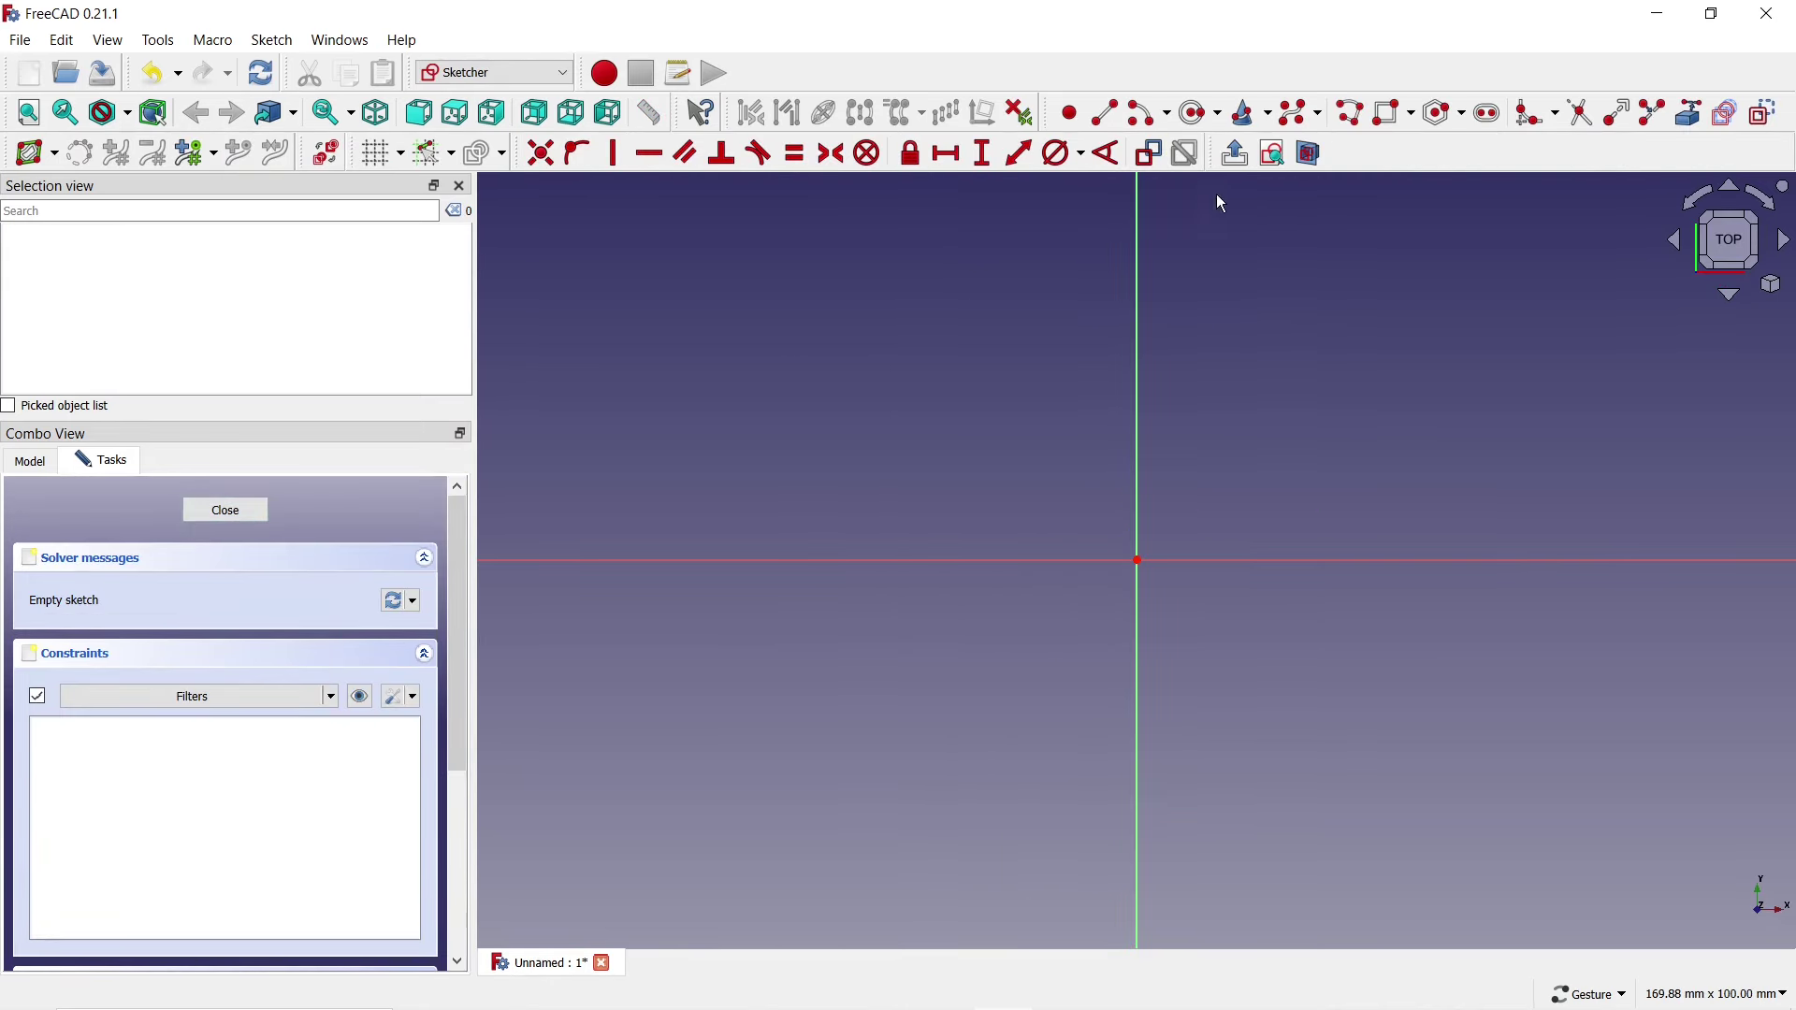
{"action": "left_click", "coordinate": [1417, 122]}
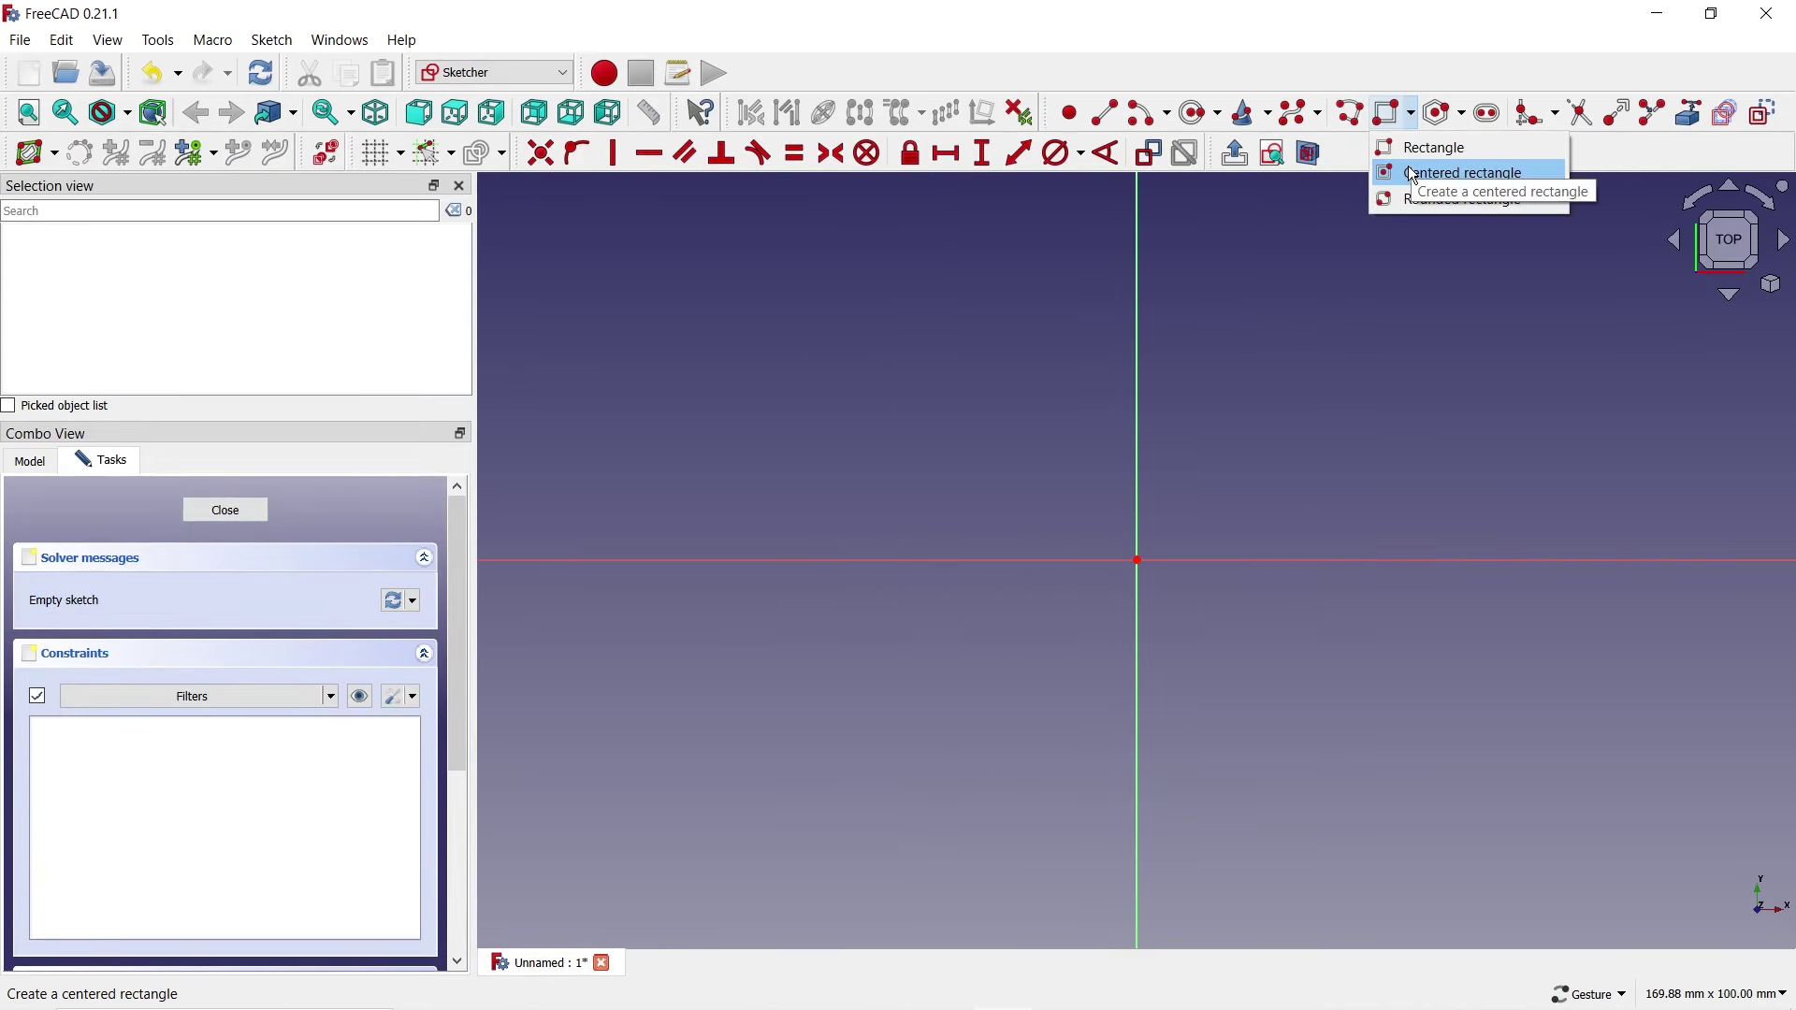
{"action": "left_click", "coordinate": [1396, 172]}
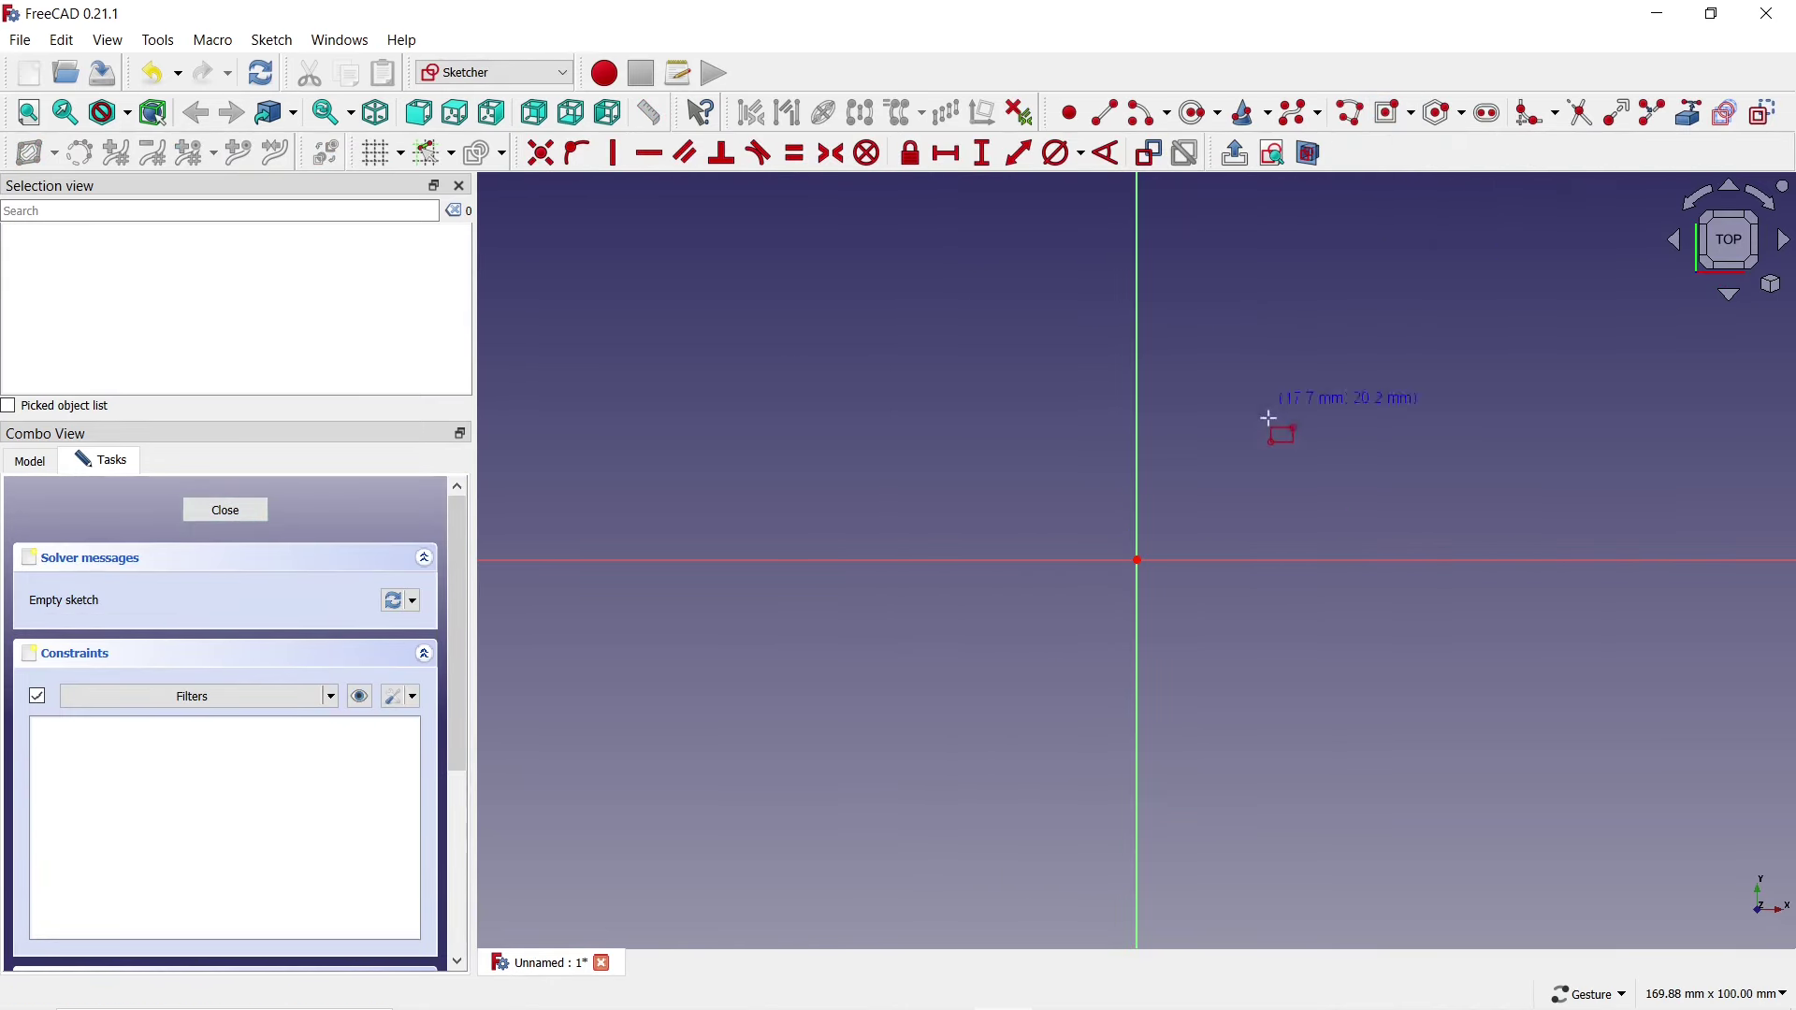
{"action": "left_click", "coordinate": [1138, 559]}
{"action": "left_click", "coordinate": [877, 350]}
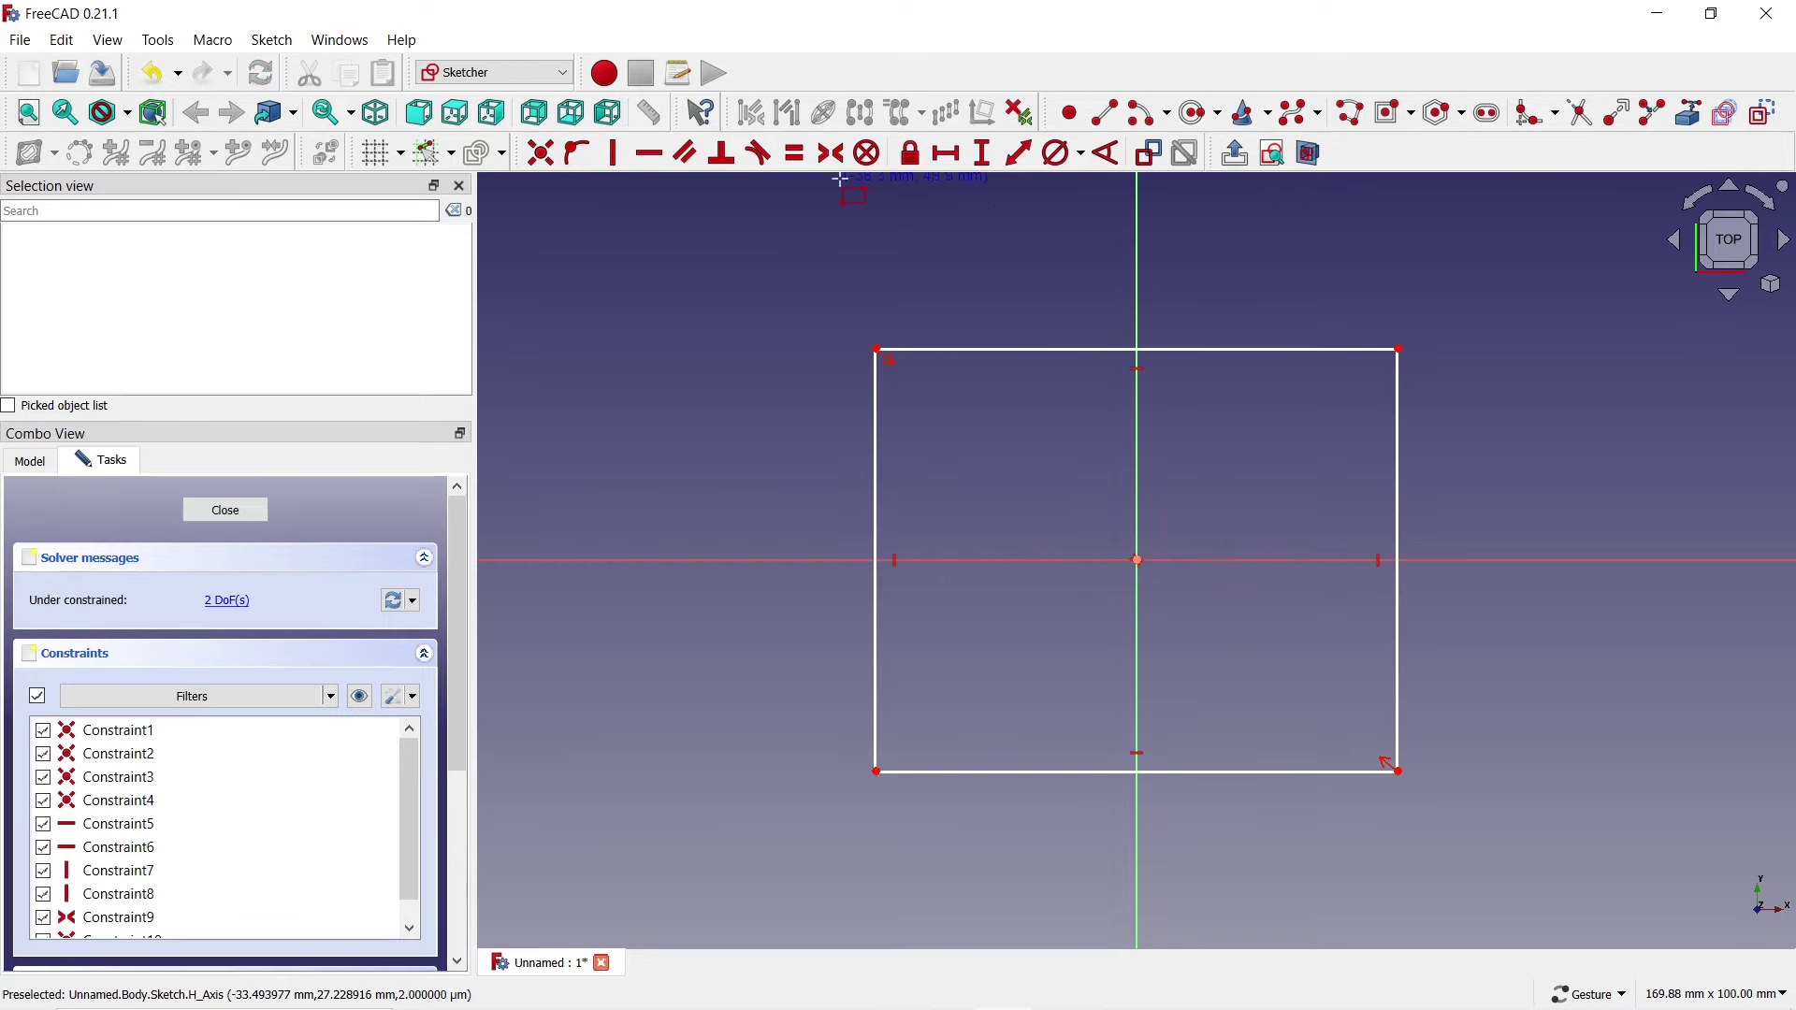
Constrain the rectangle to a 50 mm width with equal sides, then close the sketch.
{"action": "left_click", "coordinate": [965, 349]}
{"action": "type", "text": "l"}
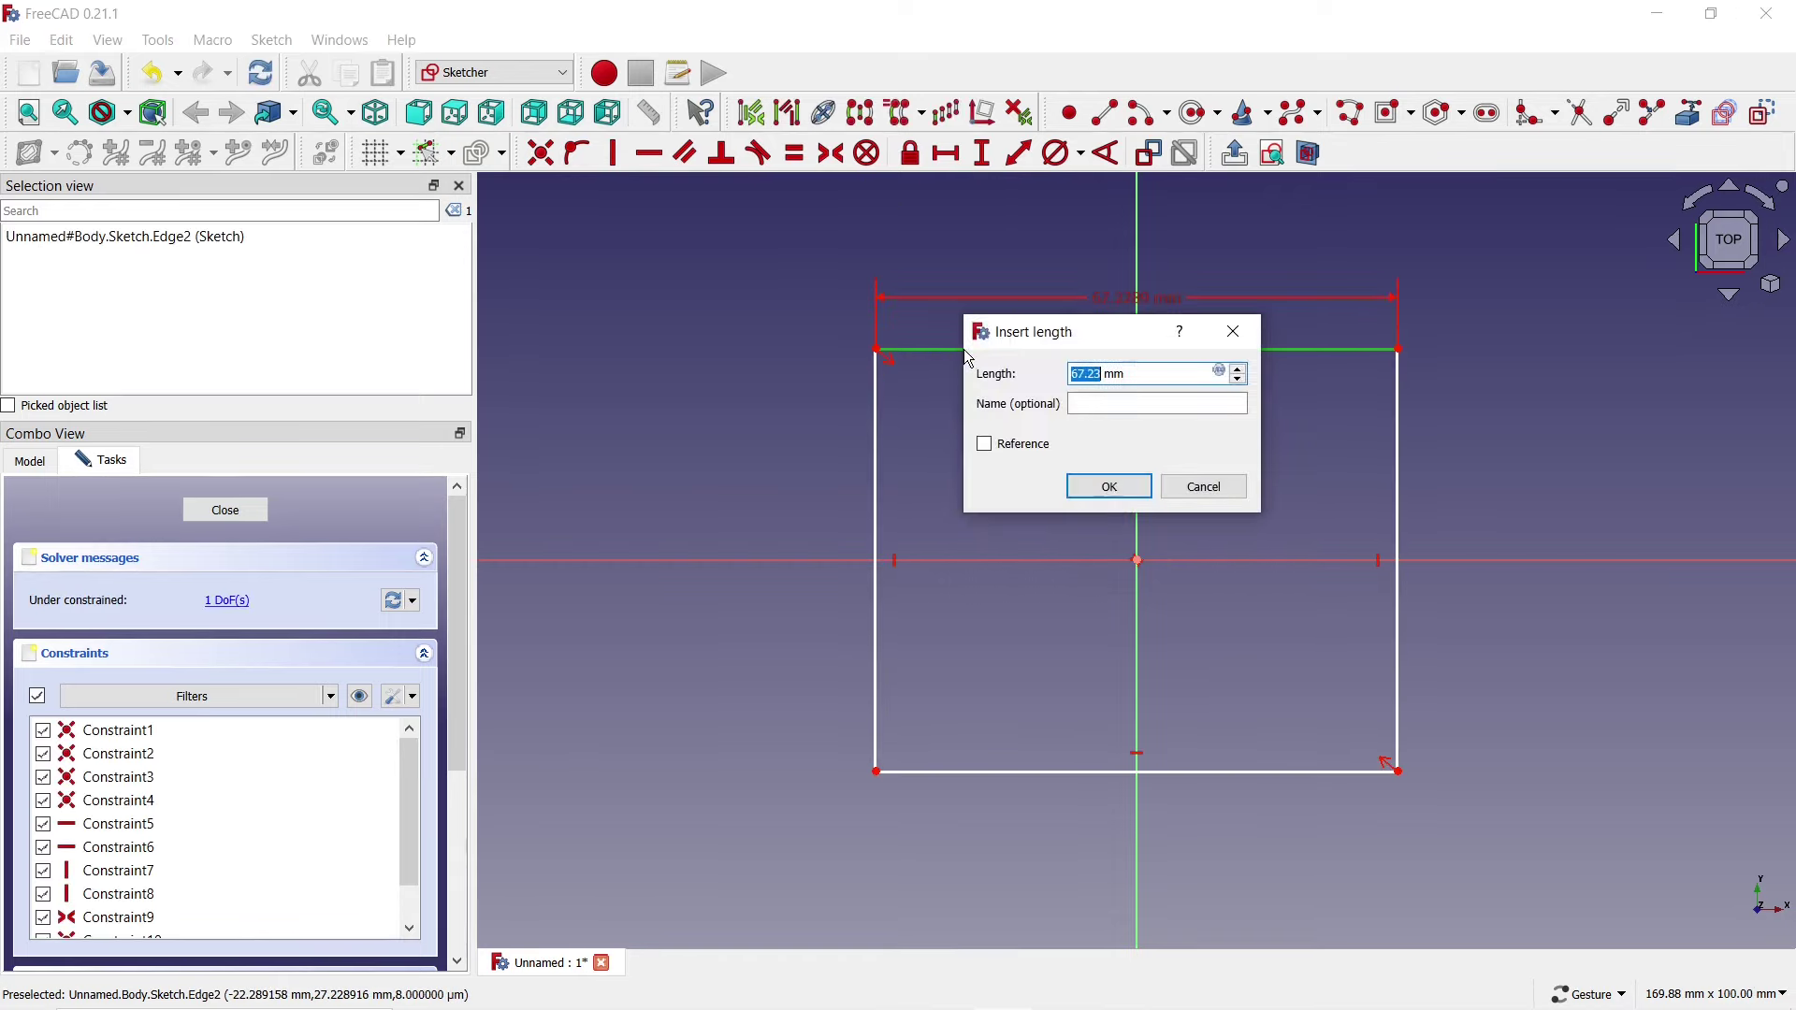
{"action": "type", "text": "50"}
{"action": "left_click", "coordinate": [1104, 487]}
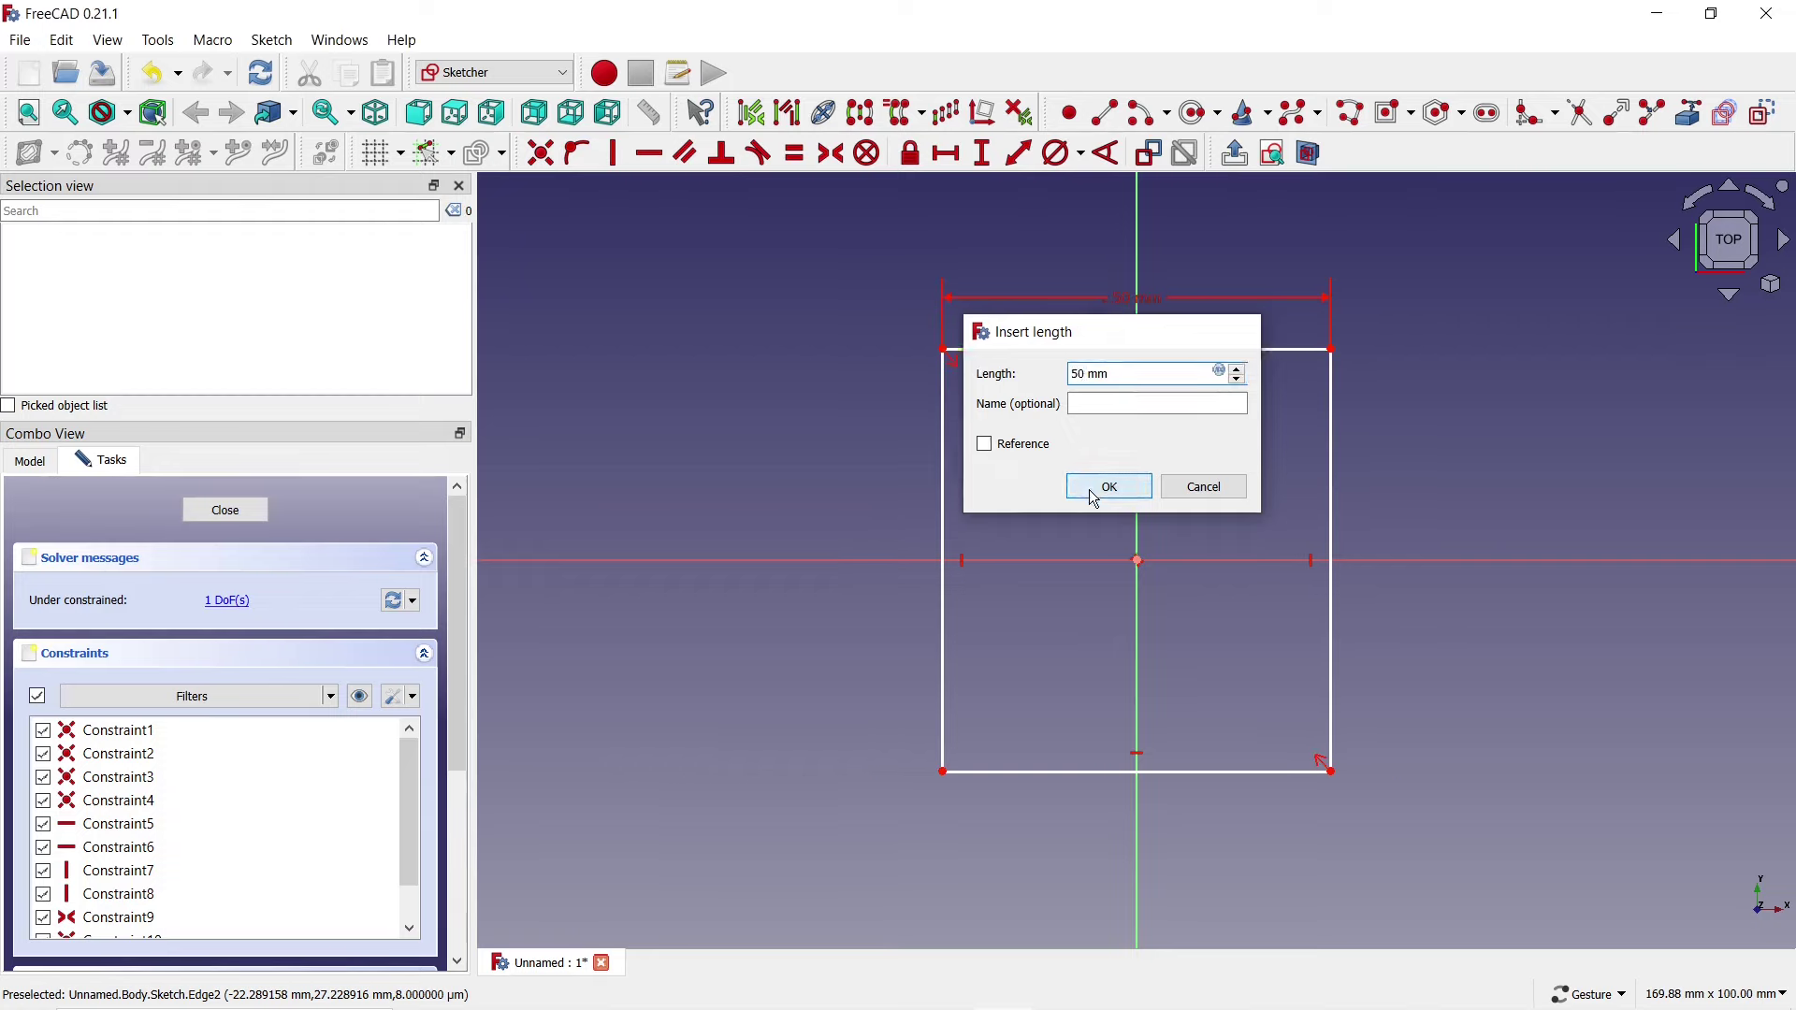
{"action": "left_click", "coordinate": [794, 153]}
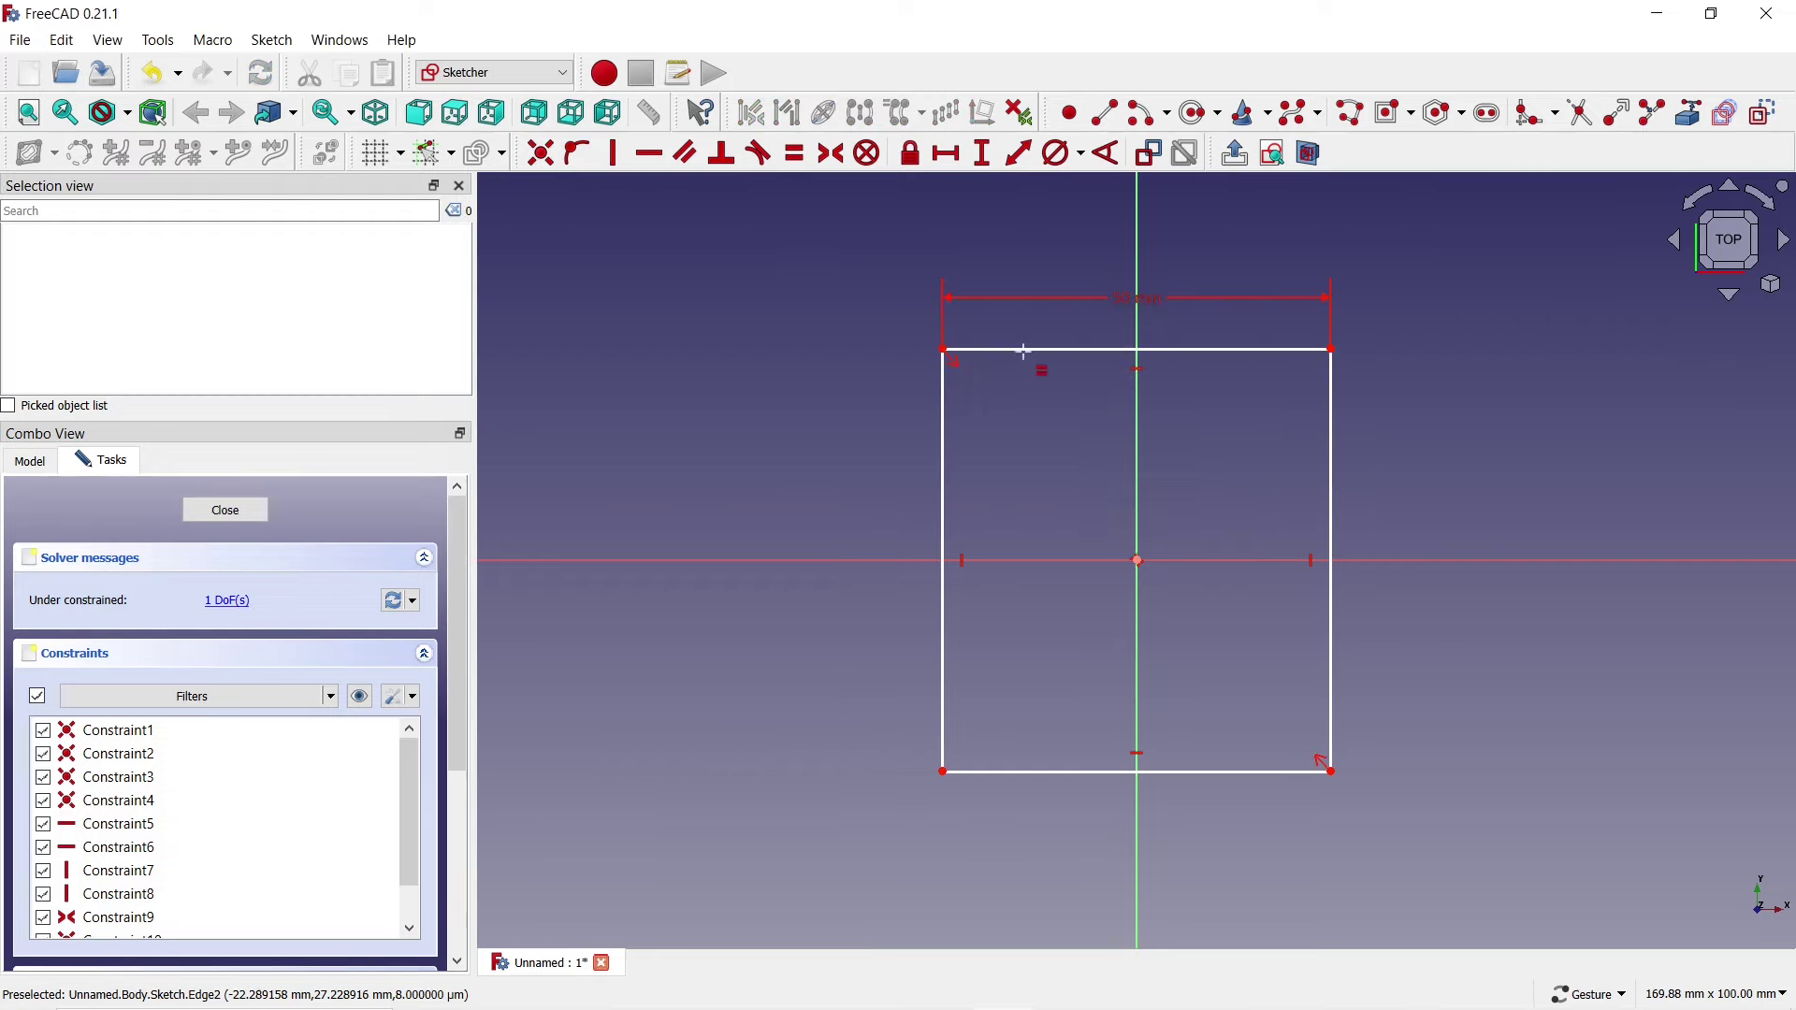
{"action": "left_click", "coordinate": [1036, 353]}
{"action": "left_click", "coordinate": [944, 446]}
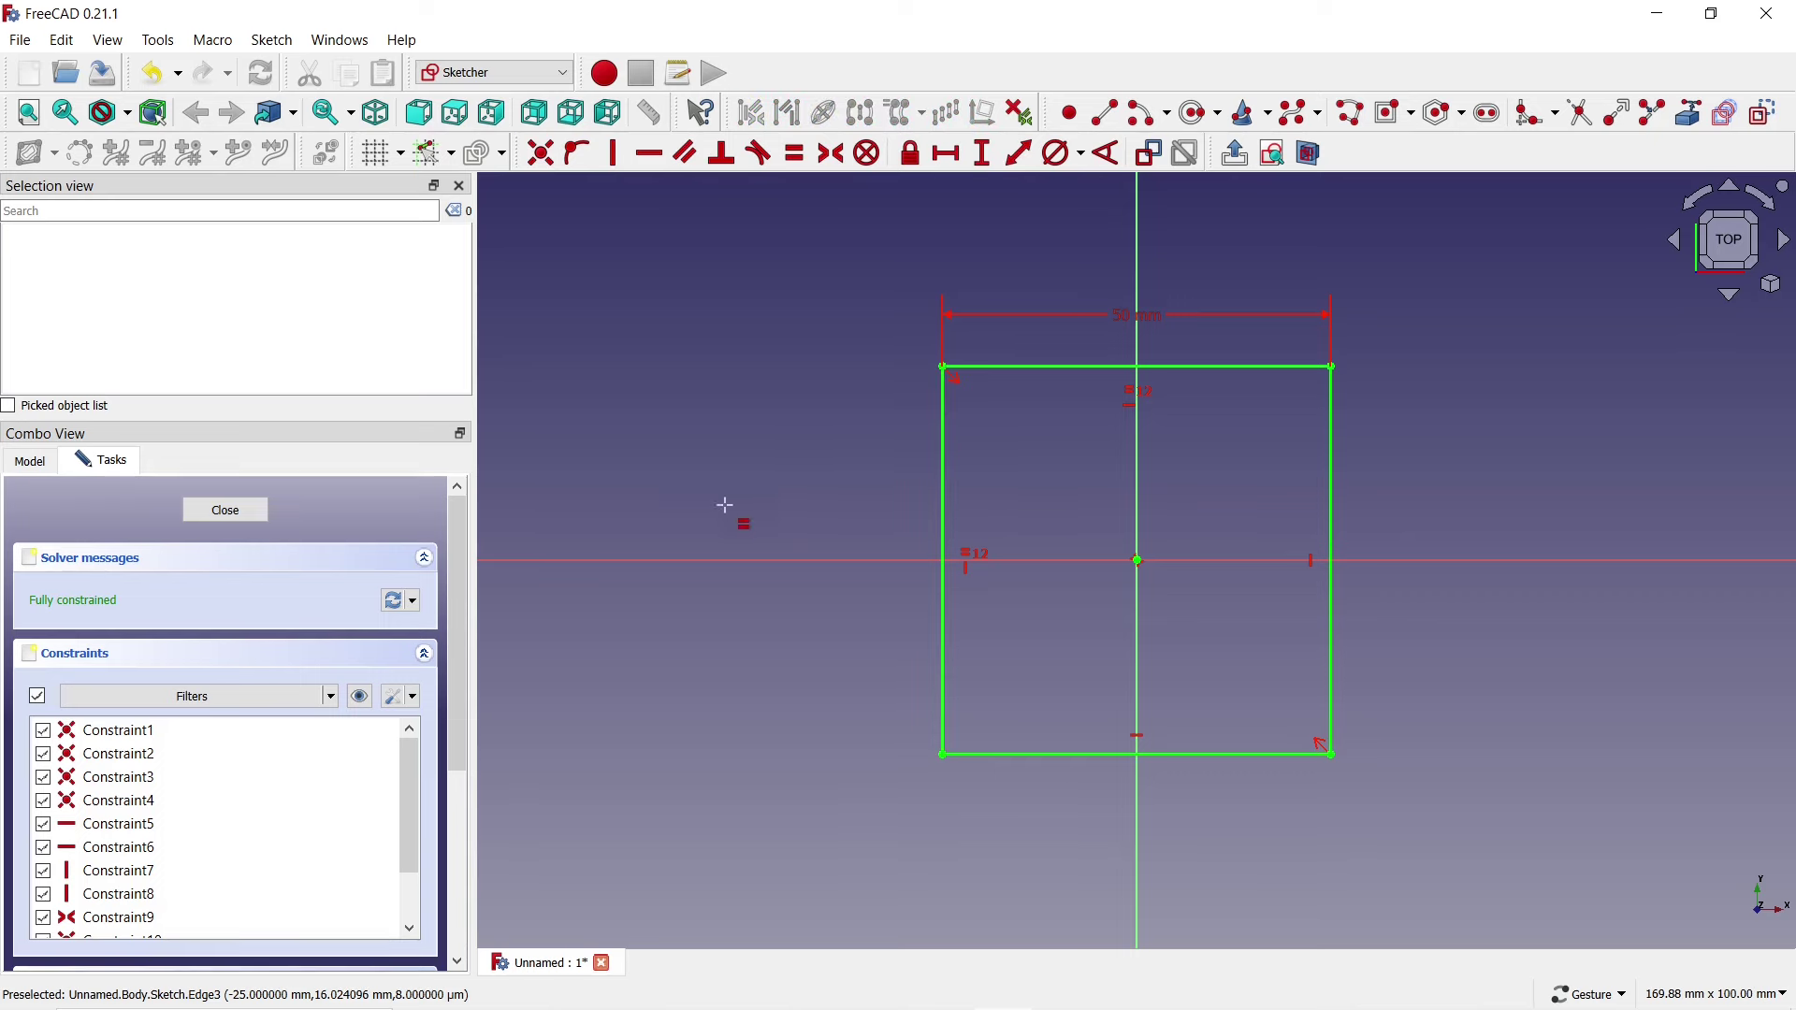
{"action": "left_click", "coordinate": [226, 510]}
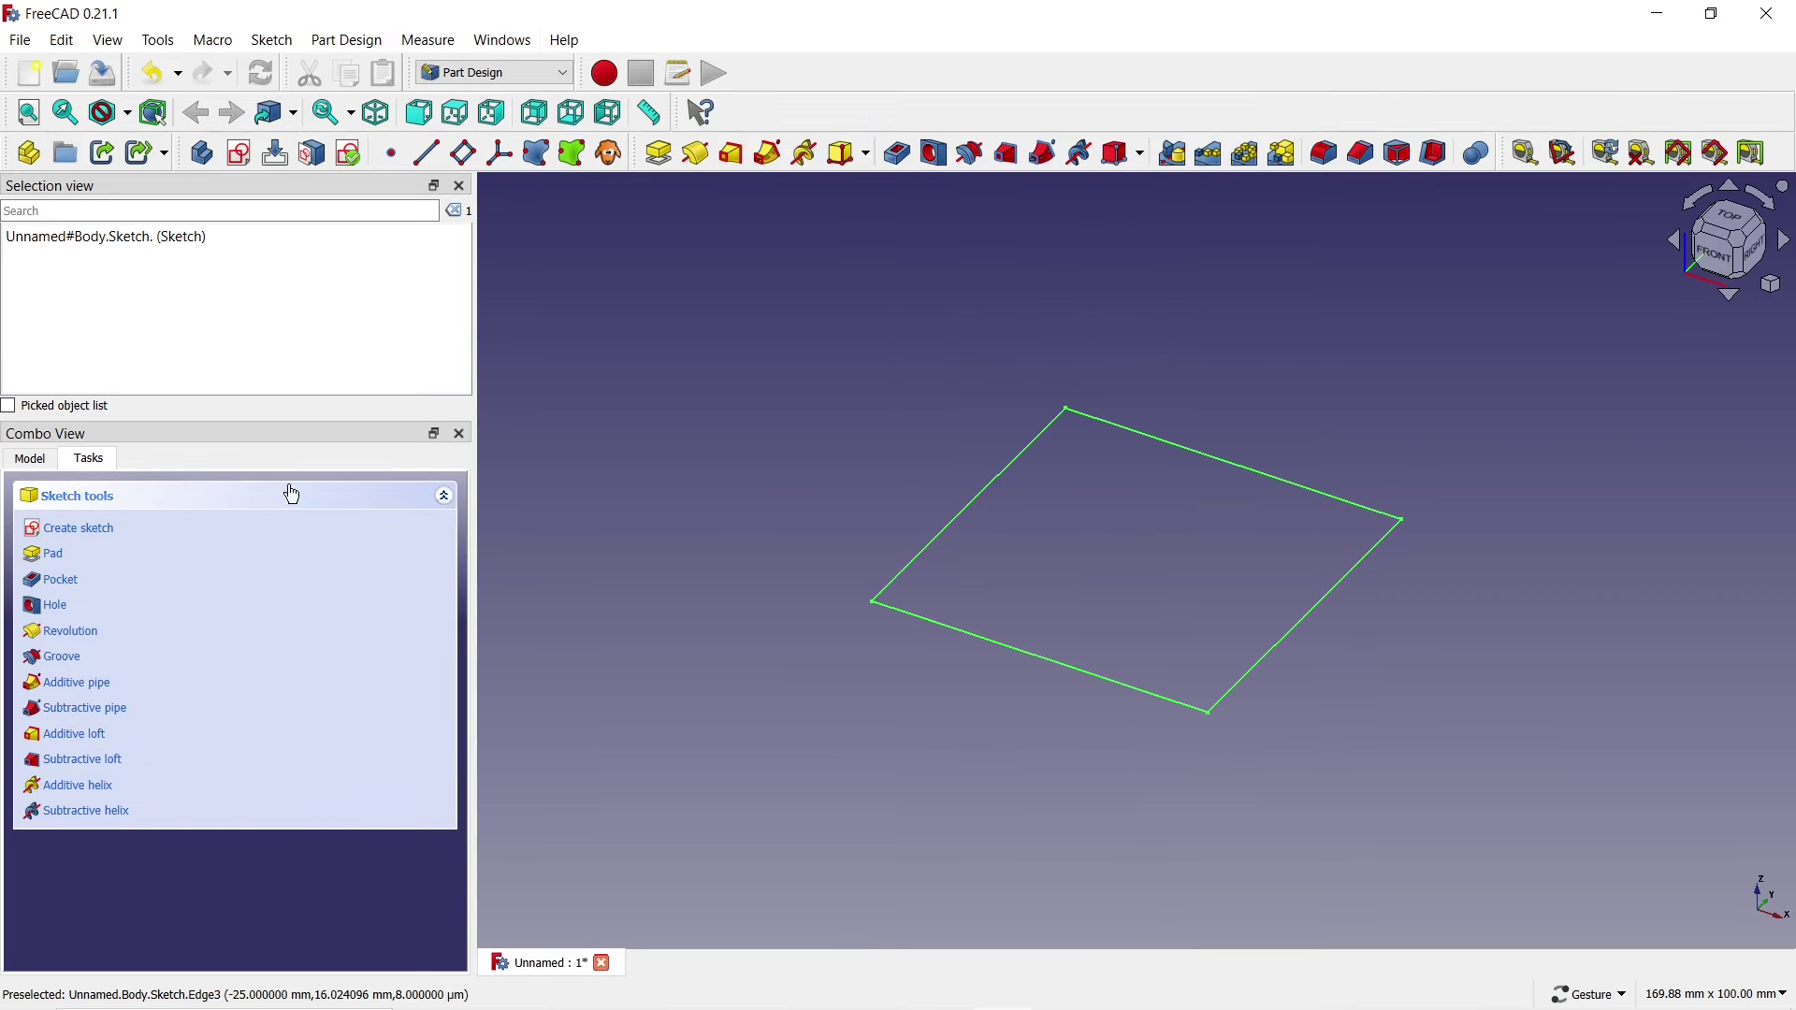
Create a datum plane attached to the square sketch with a 50 mm z attachment offset.
{"action": "left_click", "coordinate": [463, 153]}
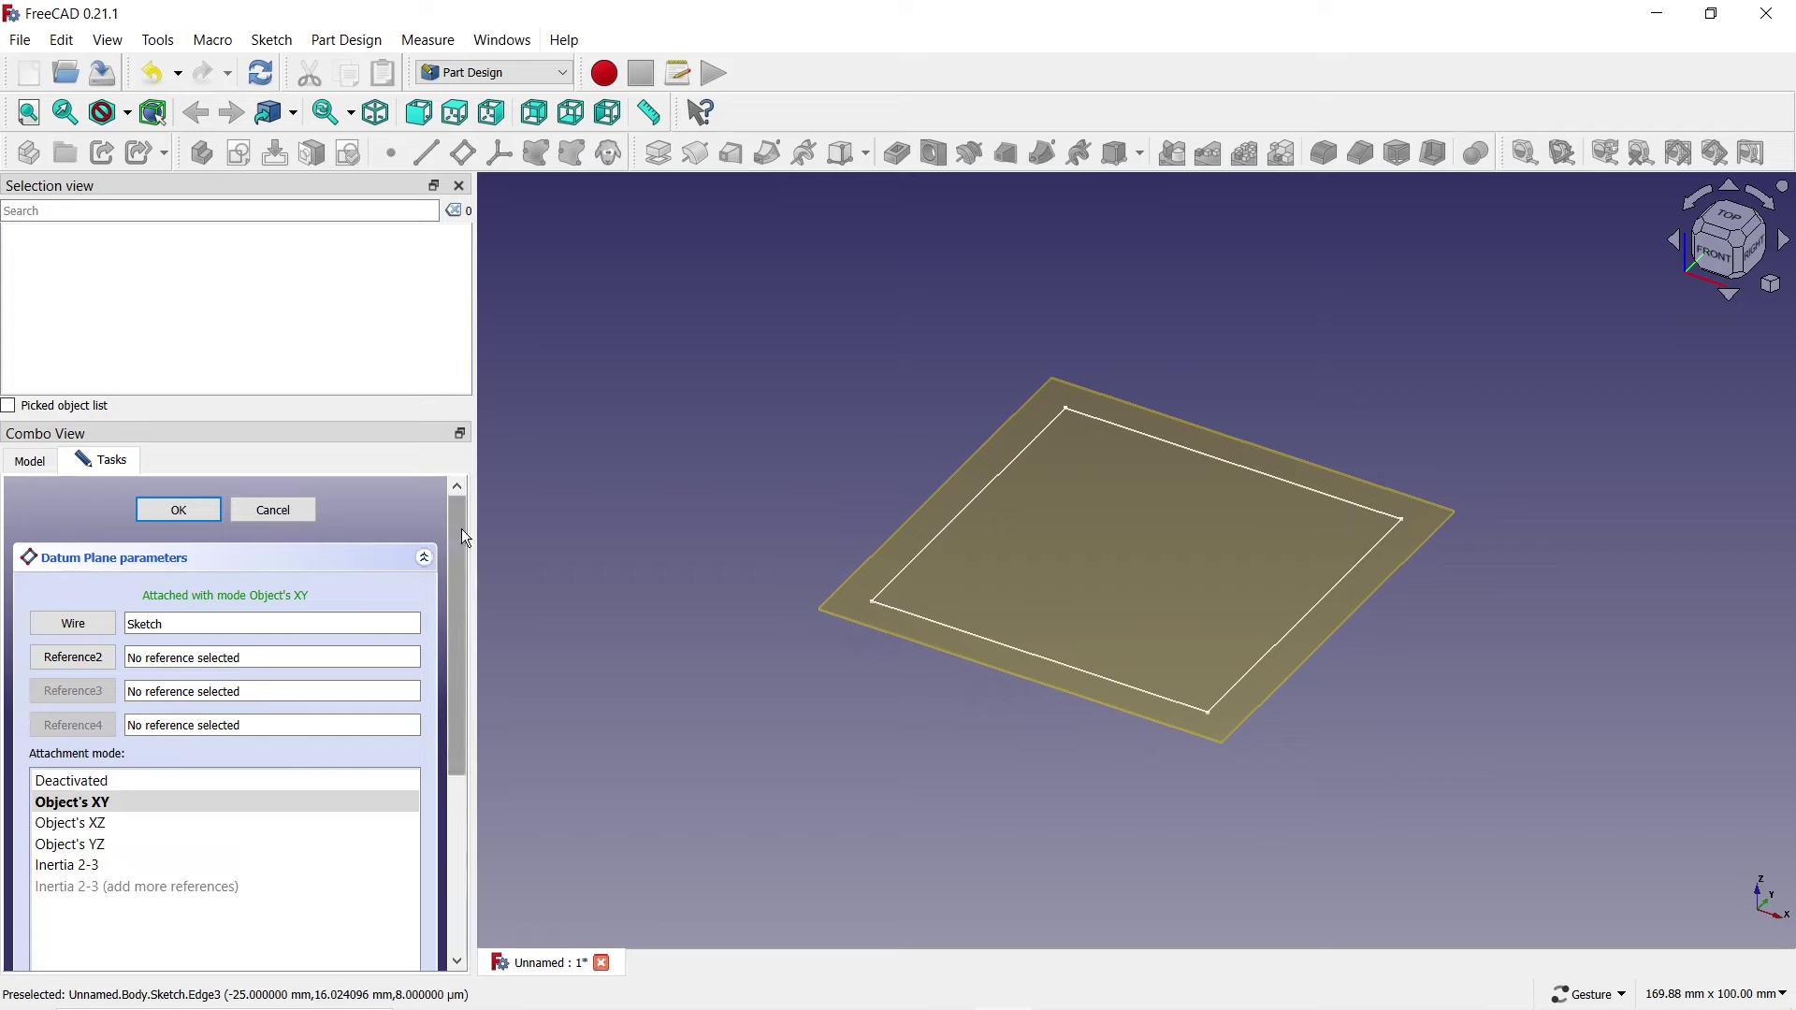
{"action": "left_click_drag", "start_coordinate": [462, 529], "coordinate": [469, 724]}
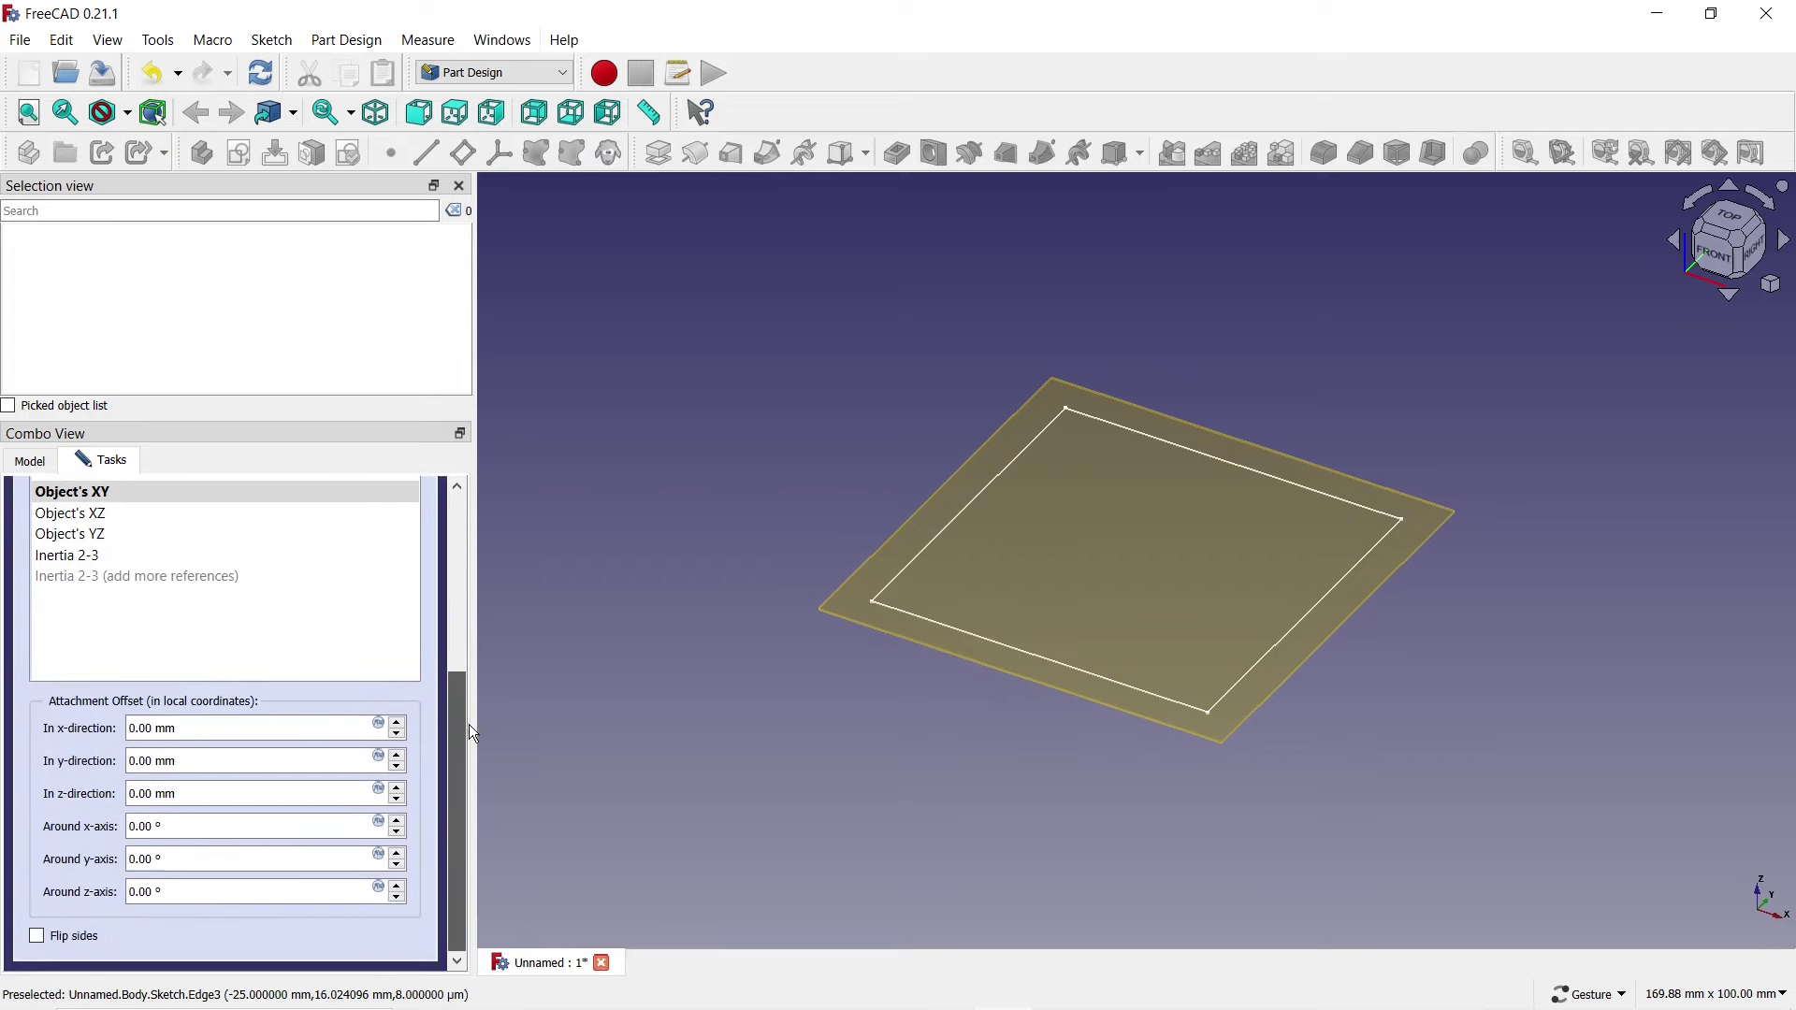
{"action": "left_click", "coordinate": [398, 791]}
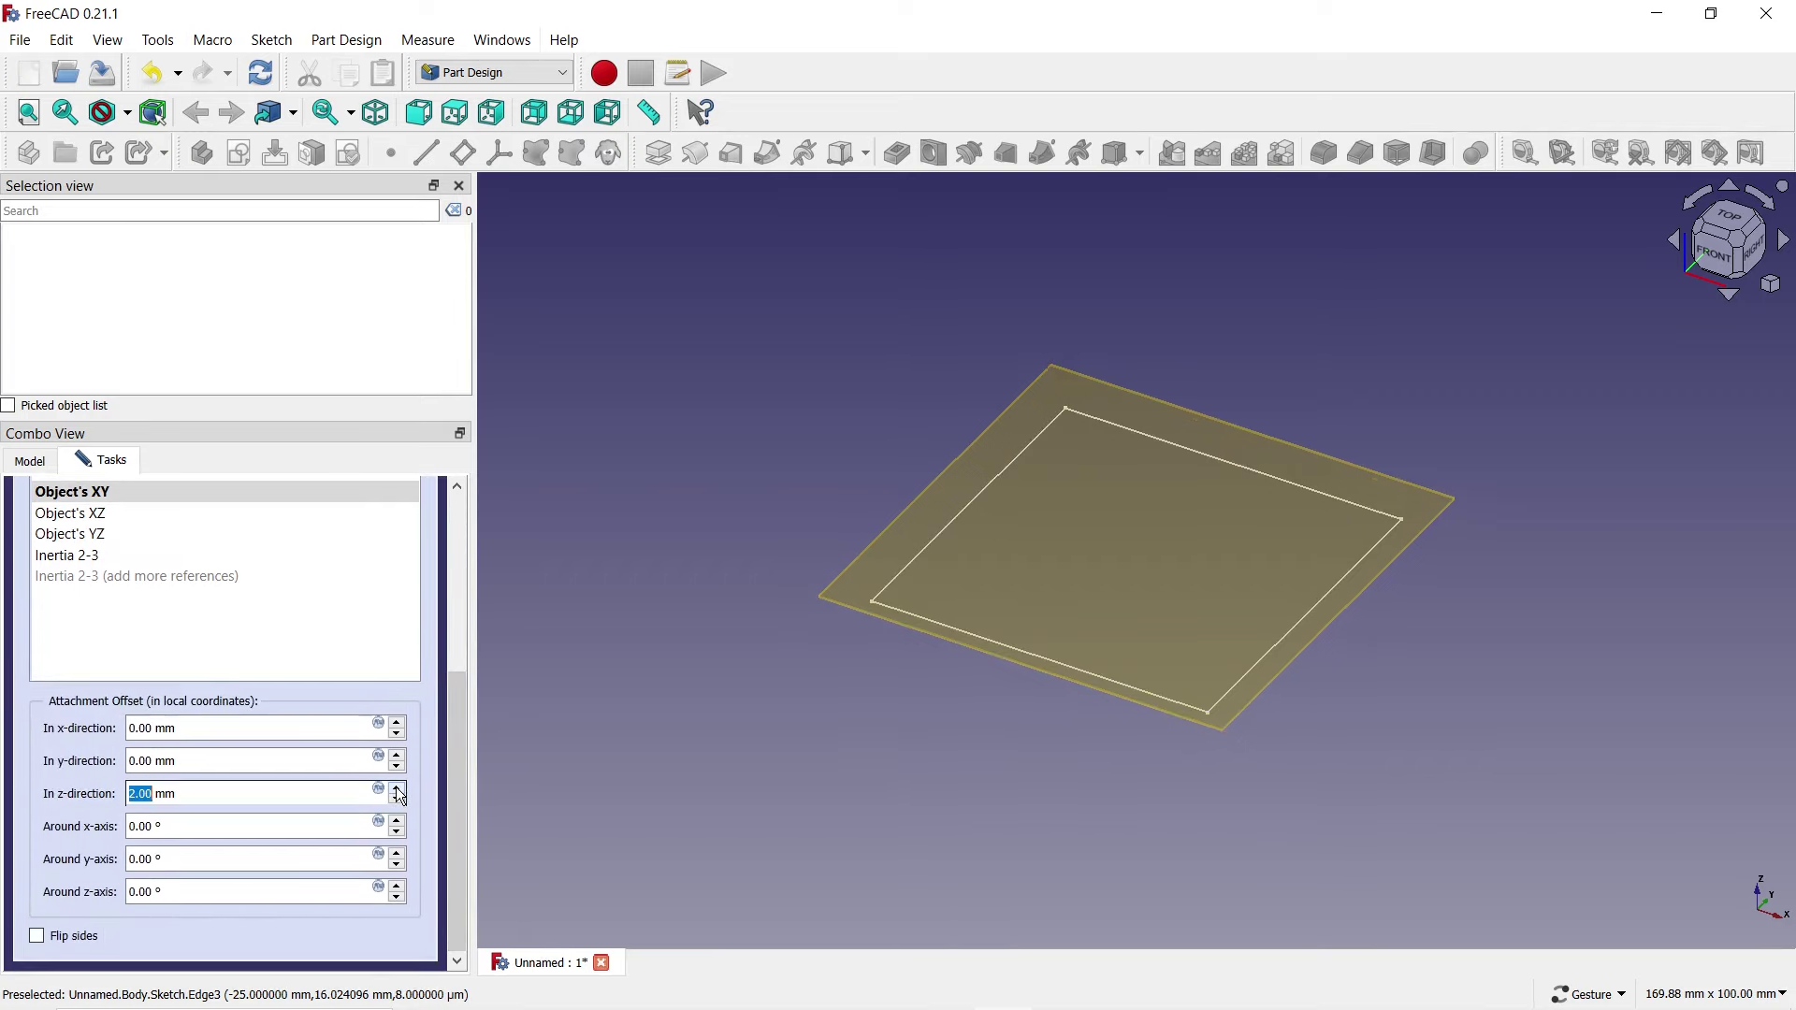
{"action": "triple_click", "coordinate": [281, 796]}
{"action": "type", "text": "50"}
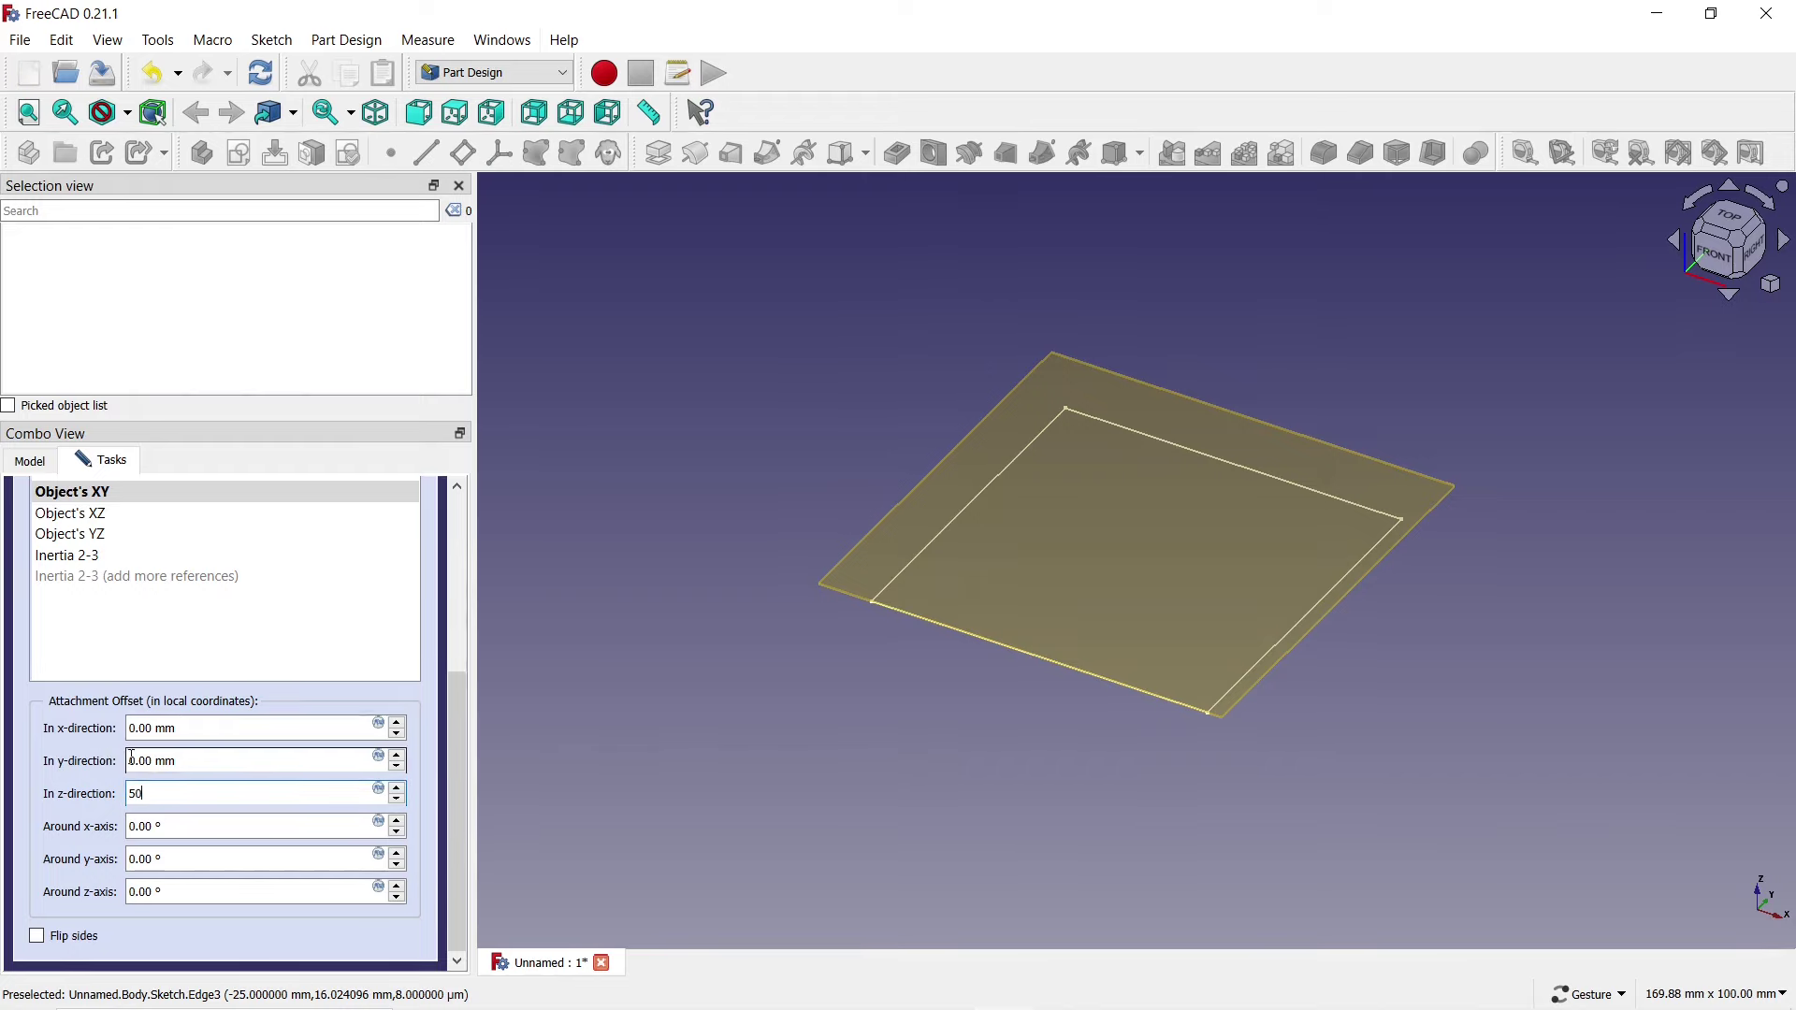
{"action": "left_click_drag", "start_coordinate": [451, 754], "coordinate": [473, 561]}
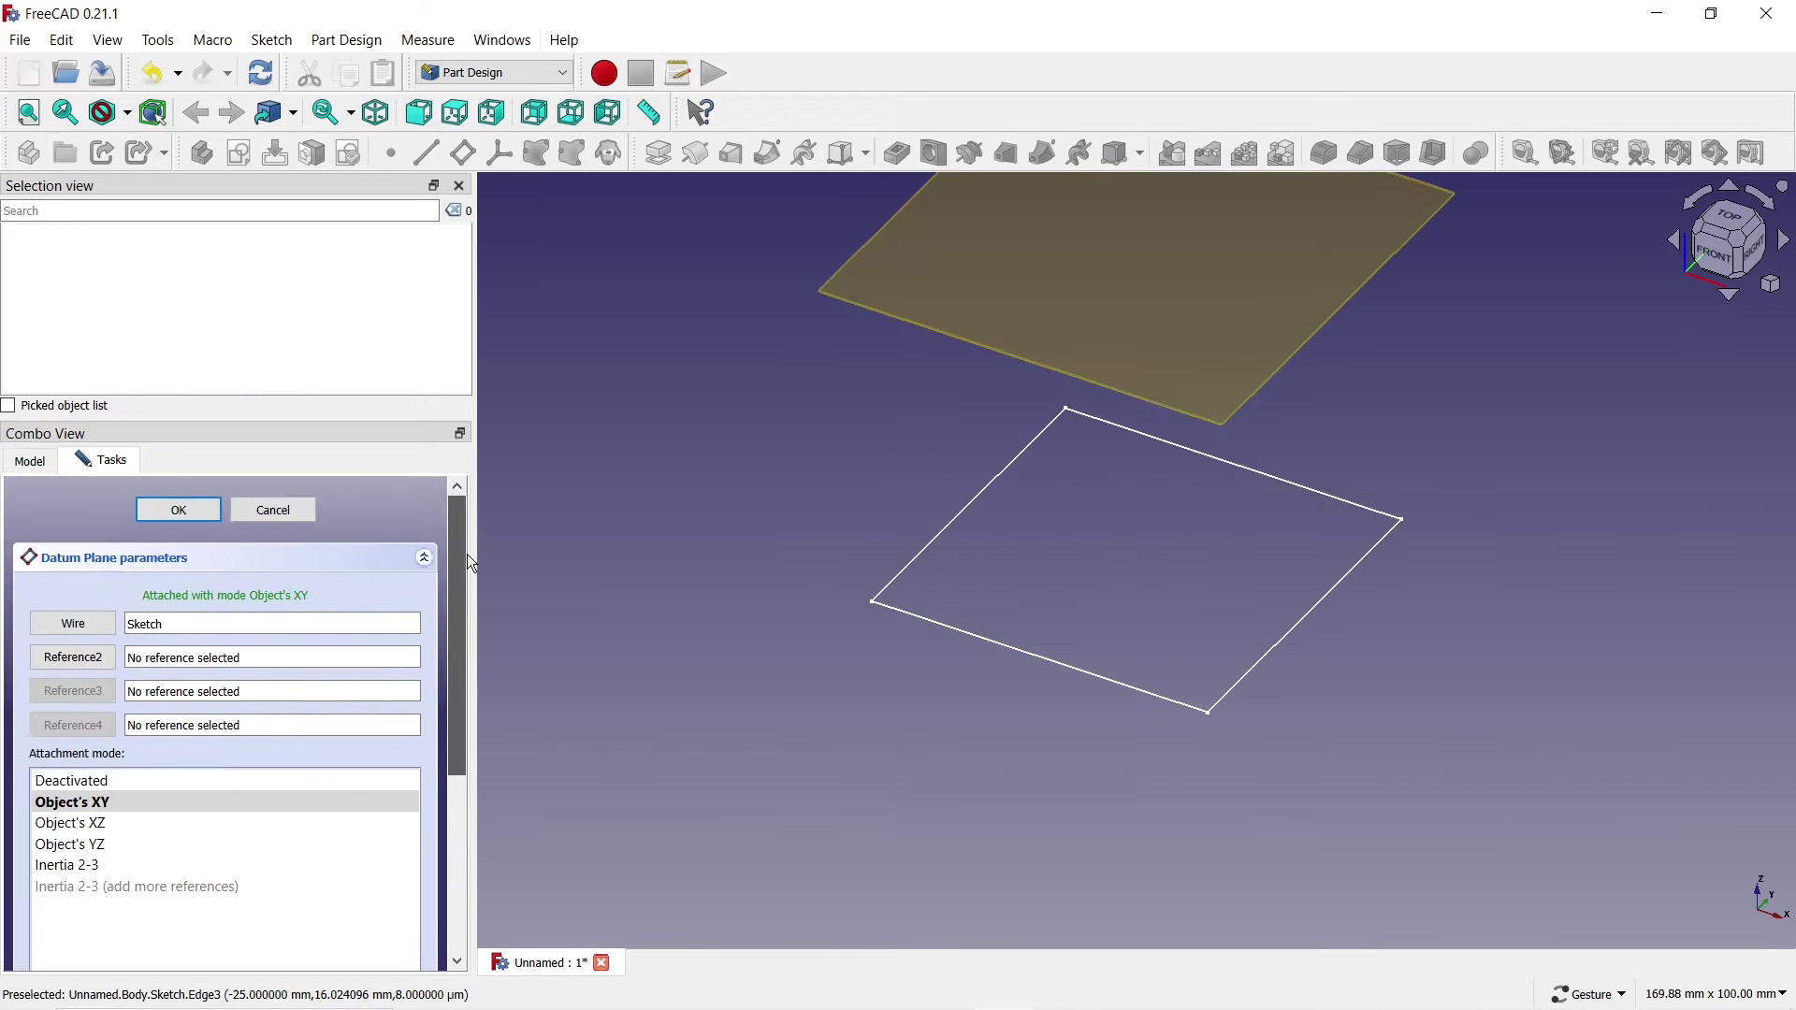
{"action": "left_click", "coordinate": [185, 510]}
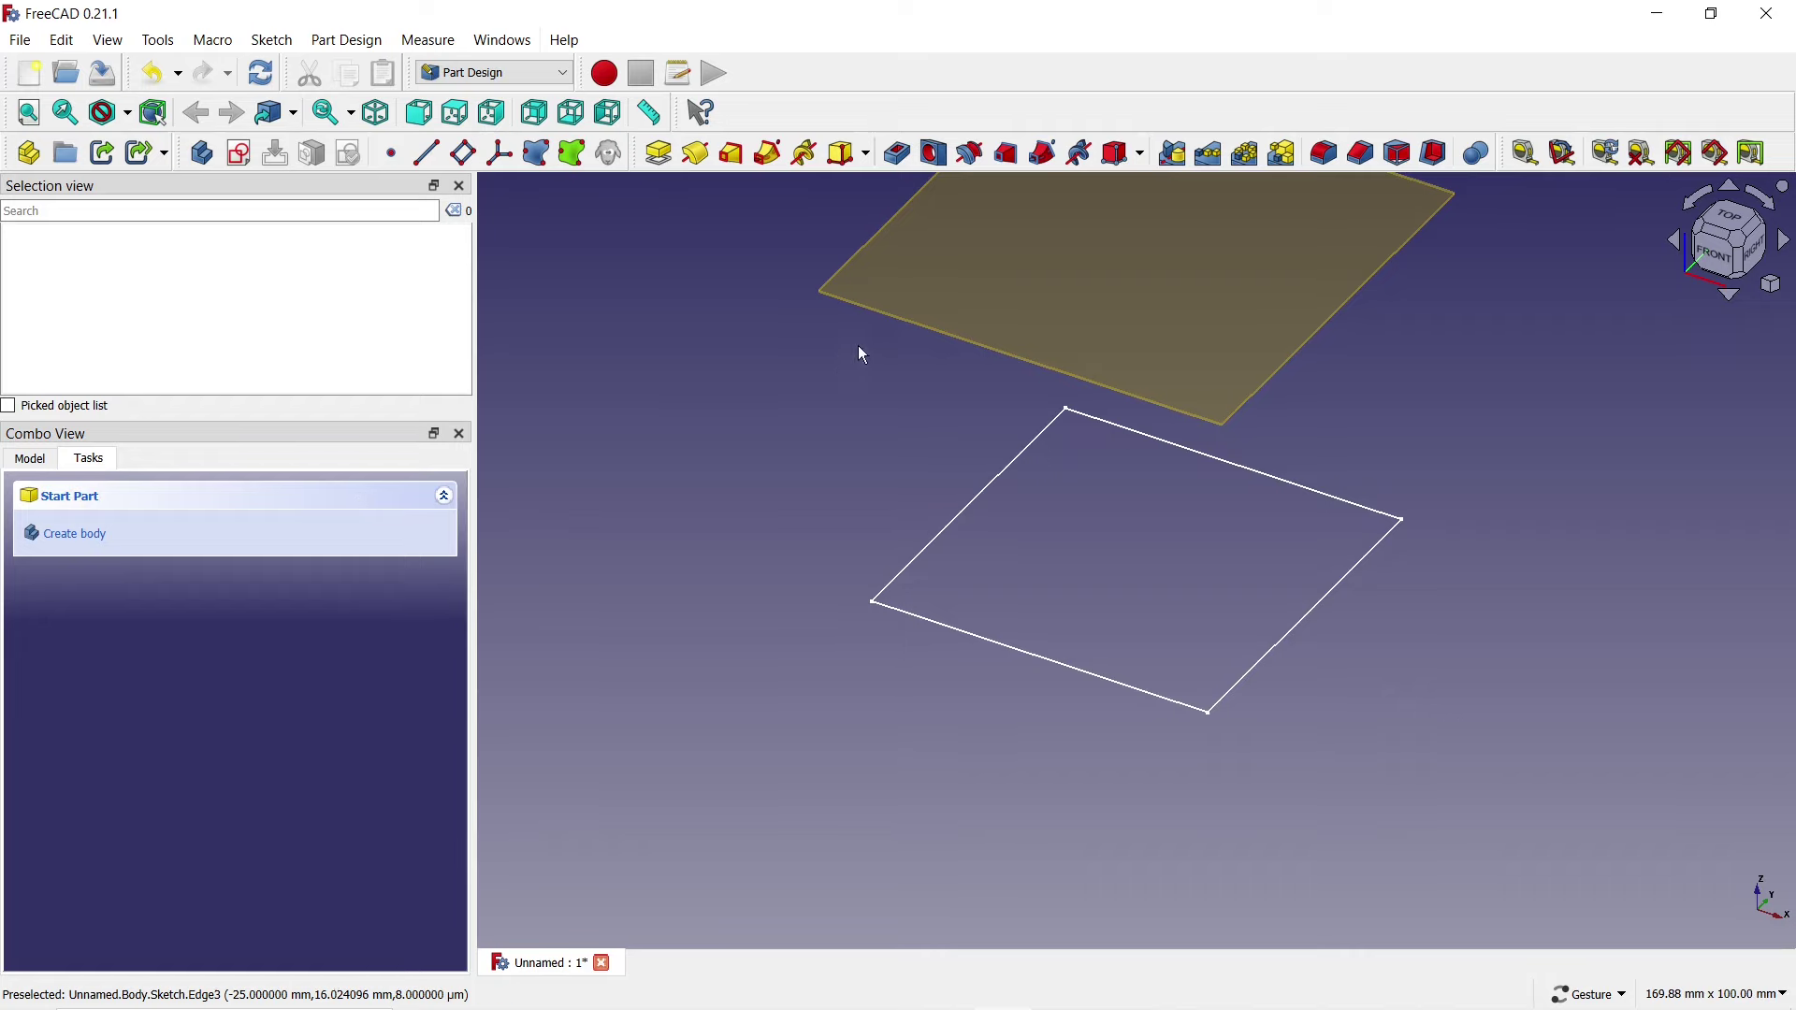
{"action": "left_click", "coordinate": [917, 326]}
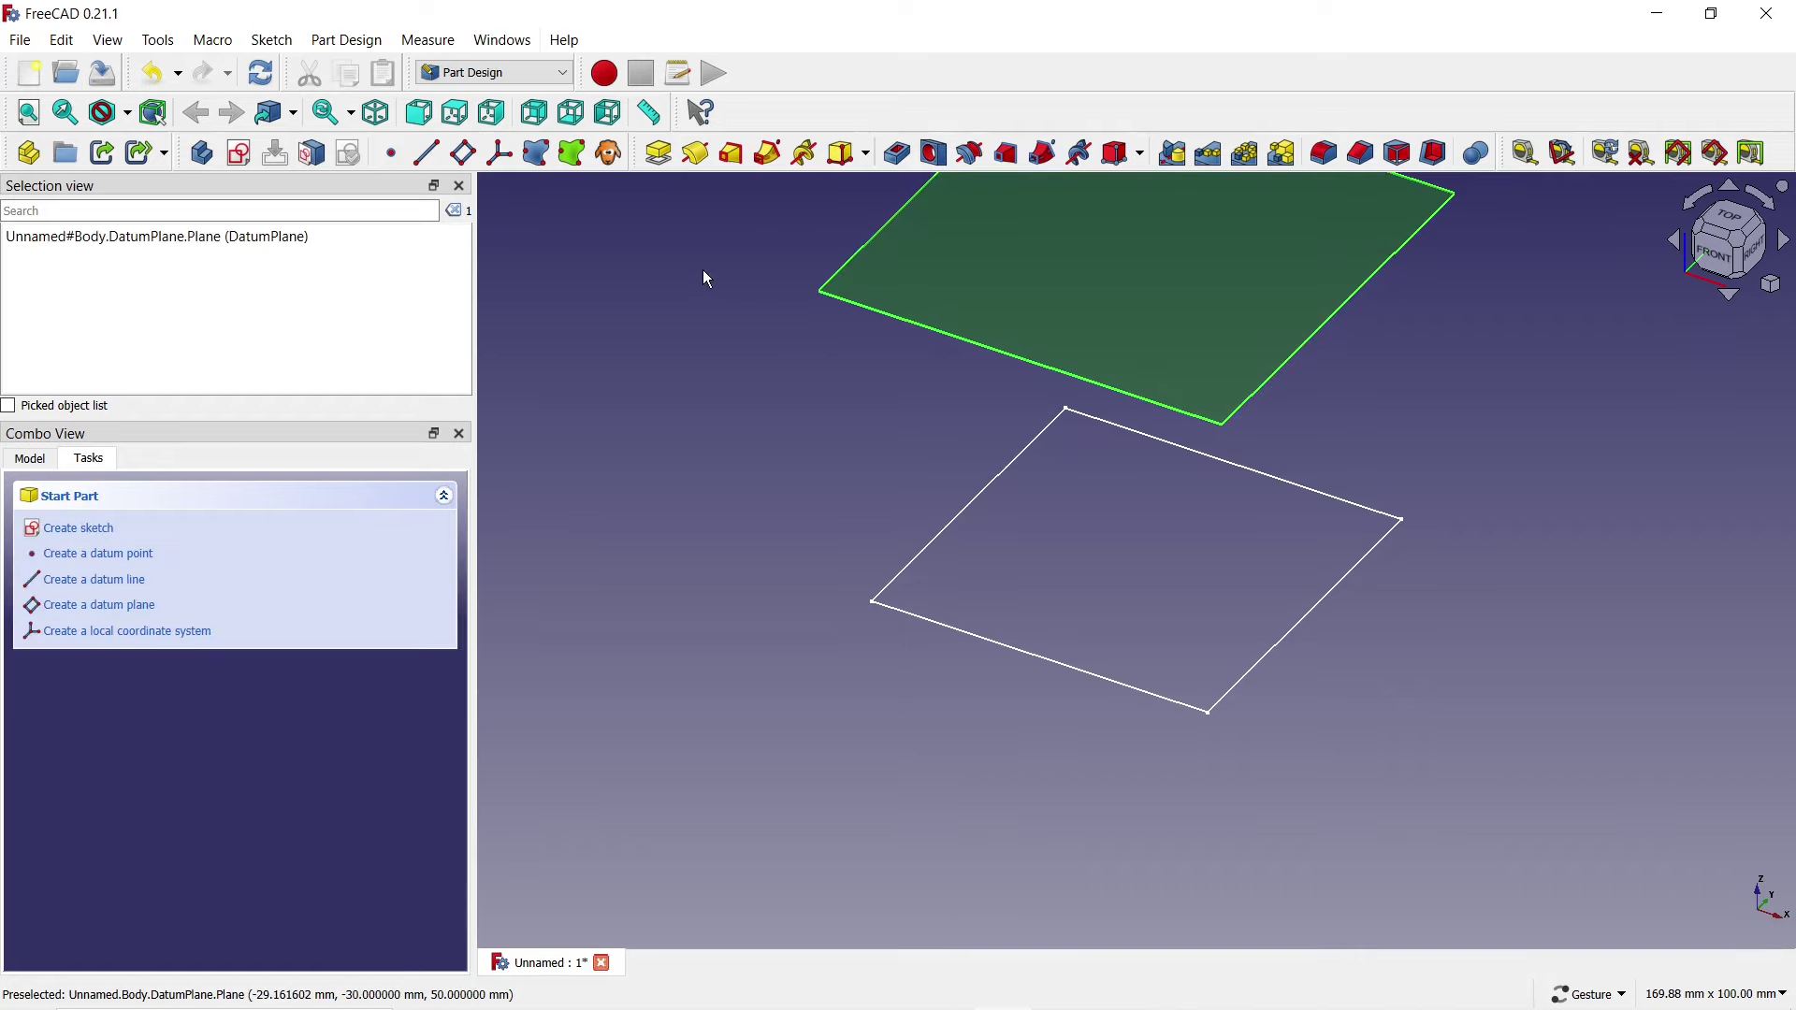
Start a sketch on the datum plane and draw a centred rectangle at the origin.
{"action": "left_click", "coordinate": [239, 153]}
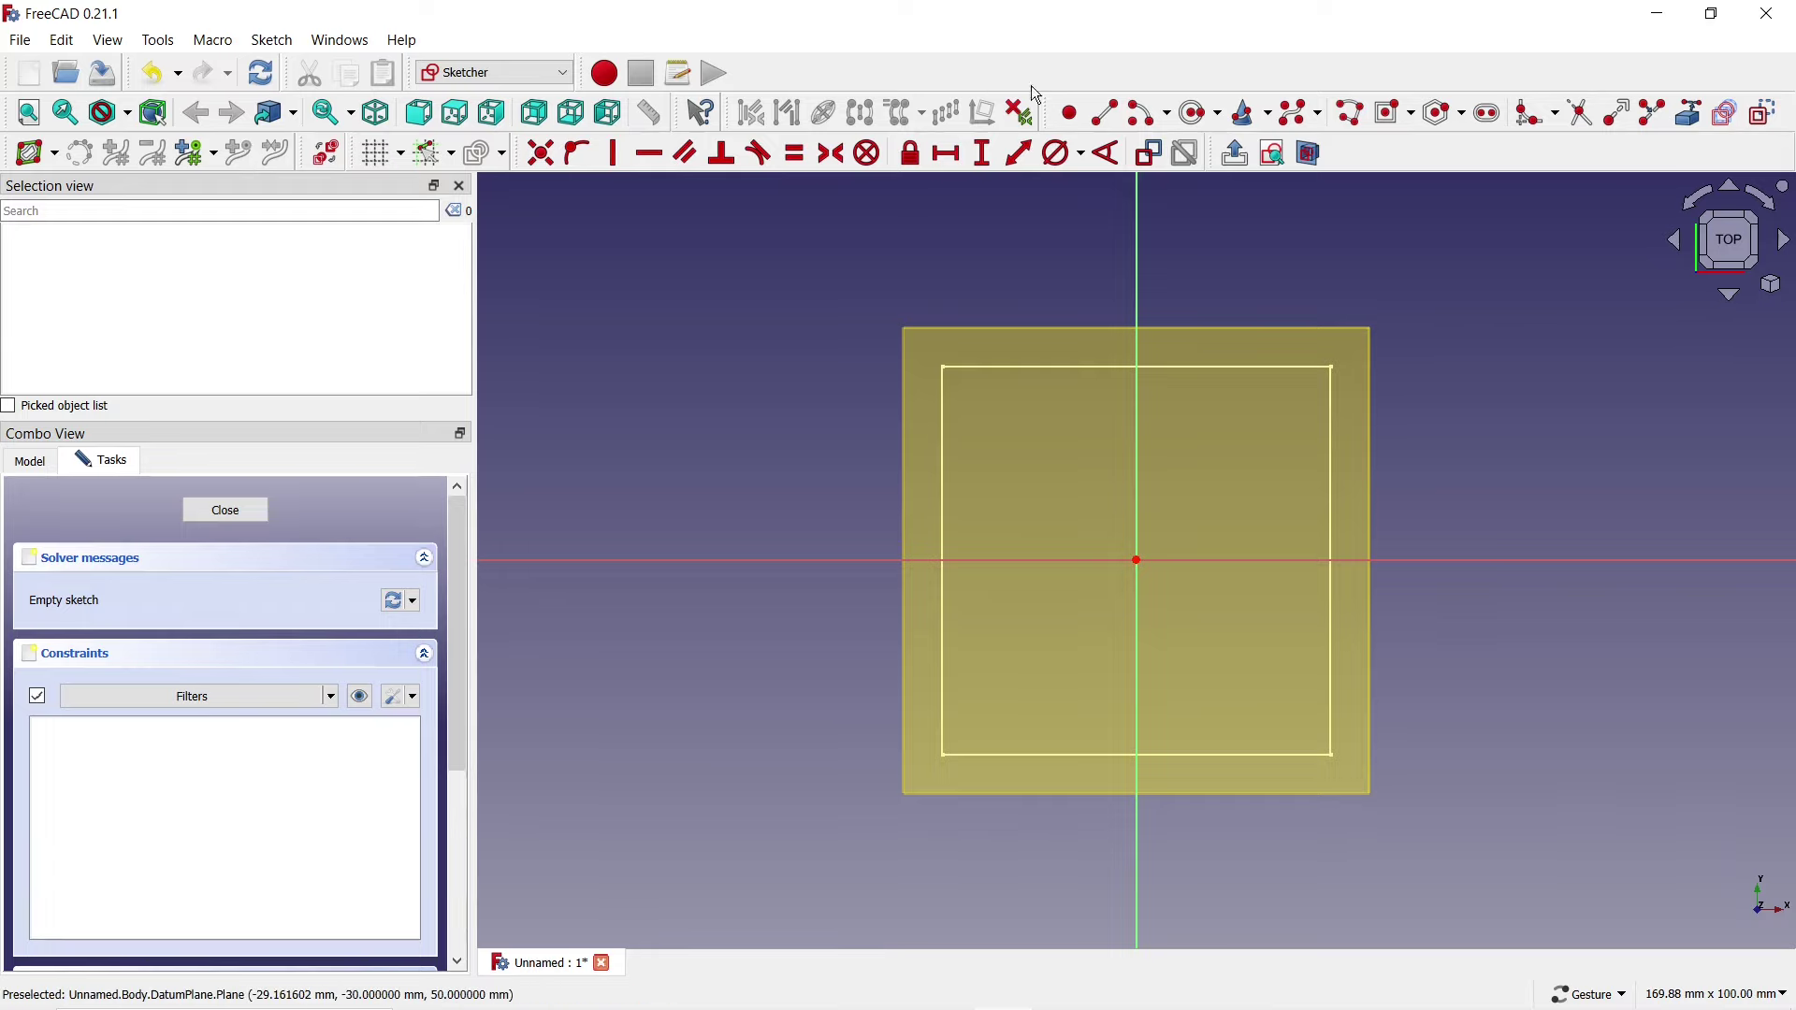
{"action": "left_click", "coordinate": [1391, 114]}
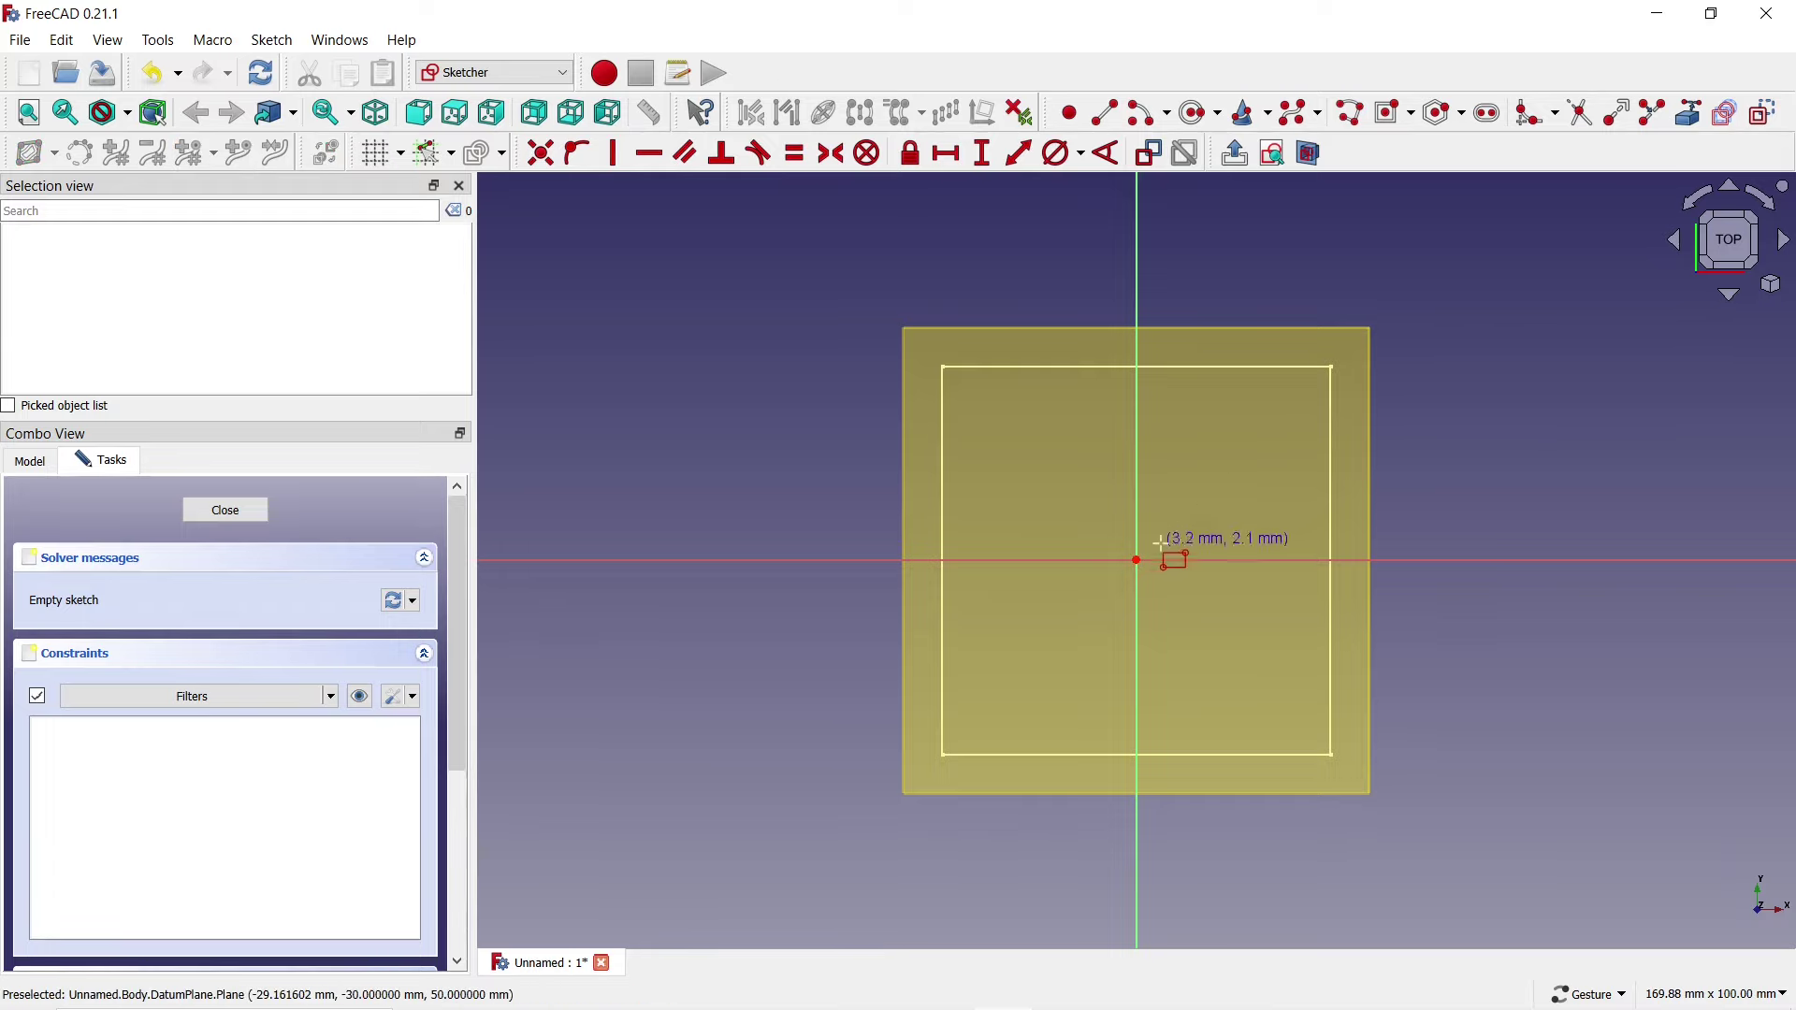
{"action": "left_click", "coordinate": [1135, 560]}
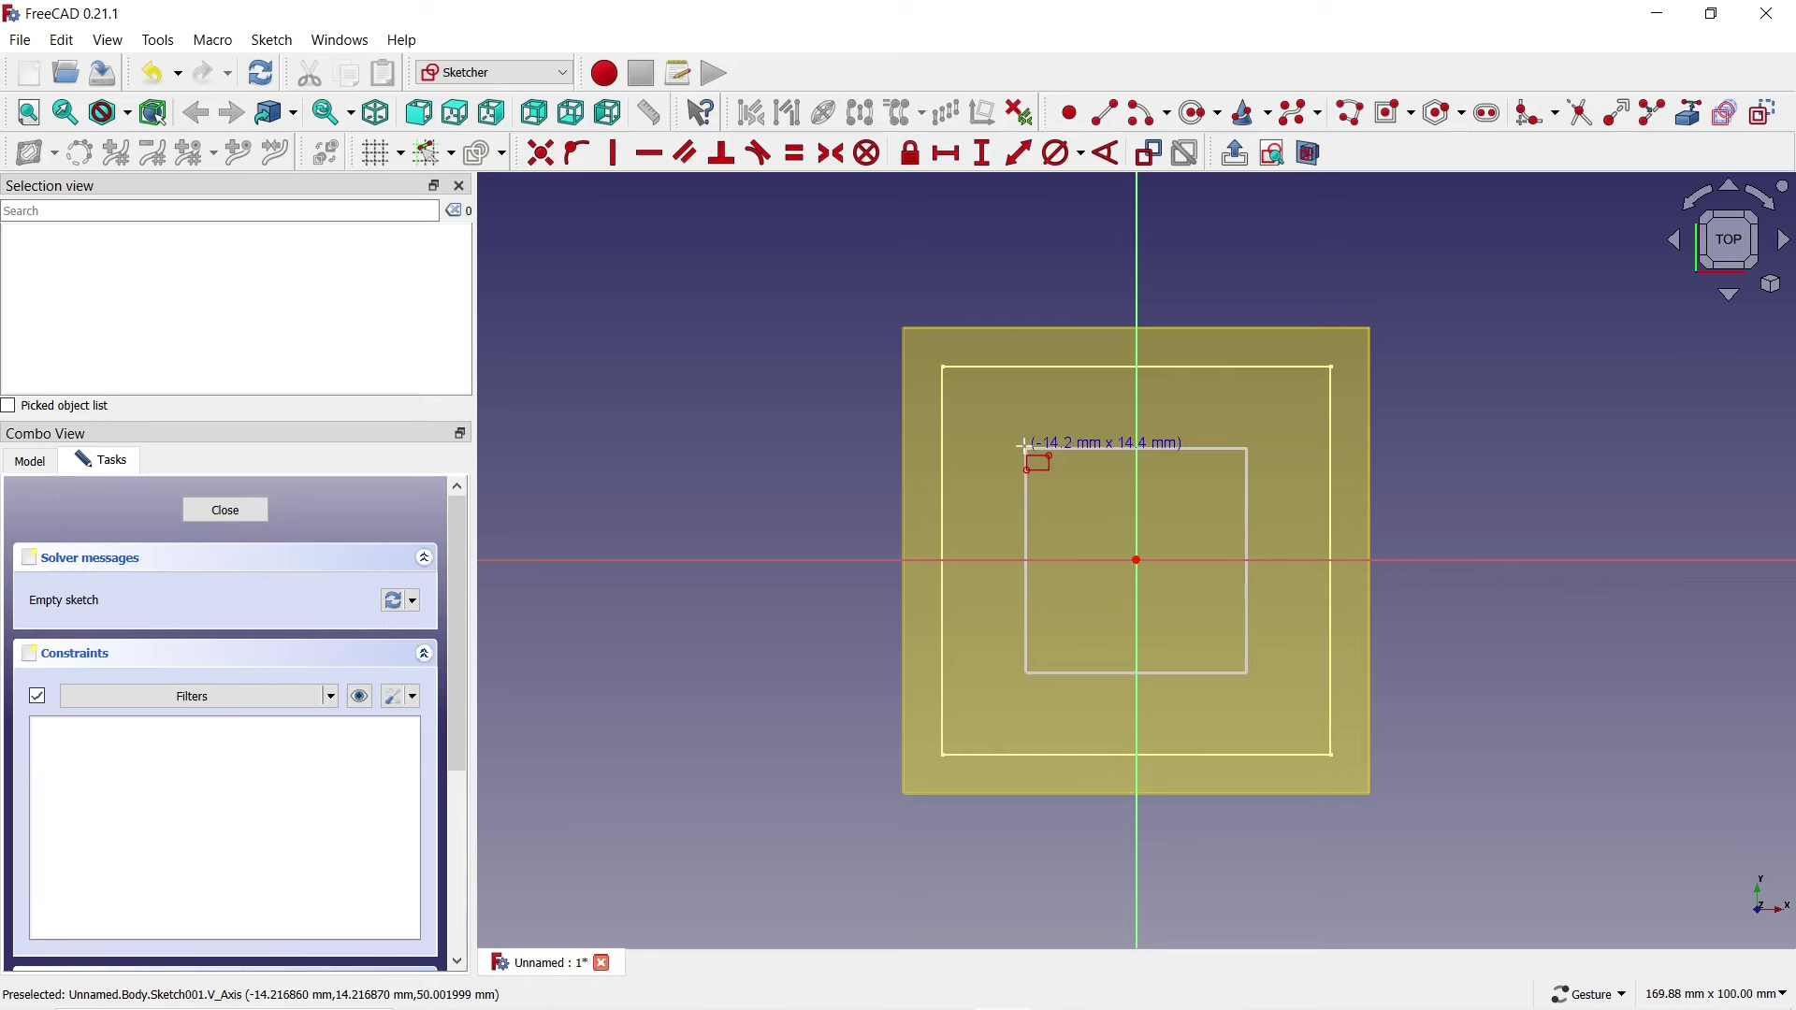
{"action": "left_click", "coordinate": [991, 437]}
Constrain the rectangle to a 40 mm width with equal sides.
{"action": "left_click", "coordinate": [946, 153]}
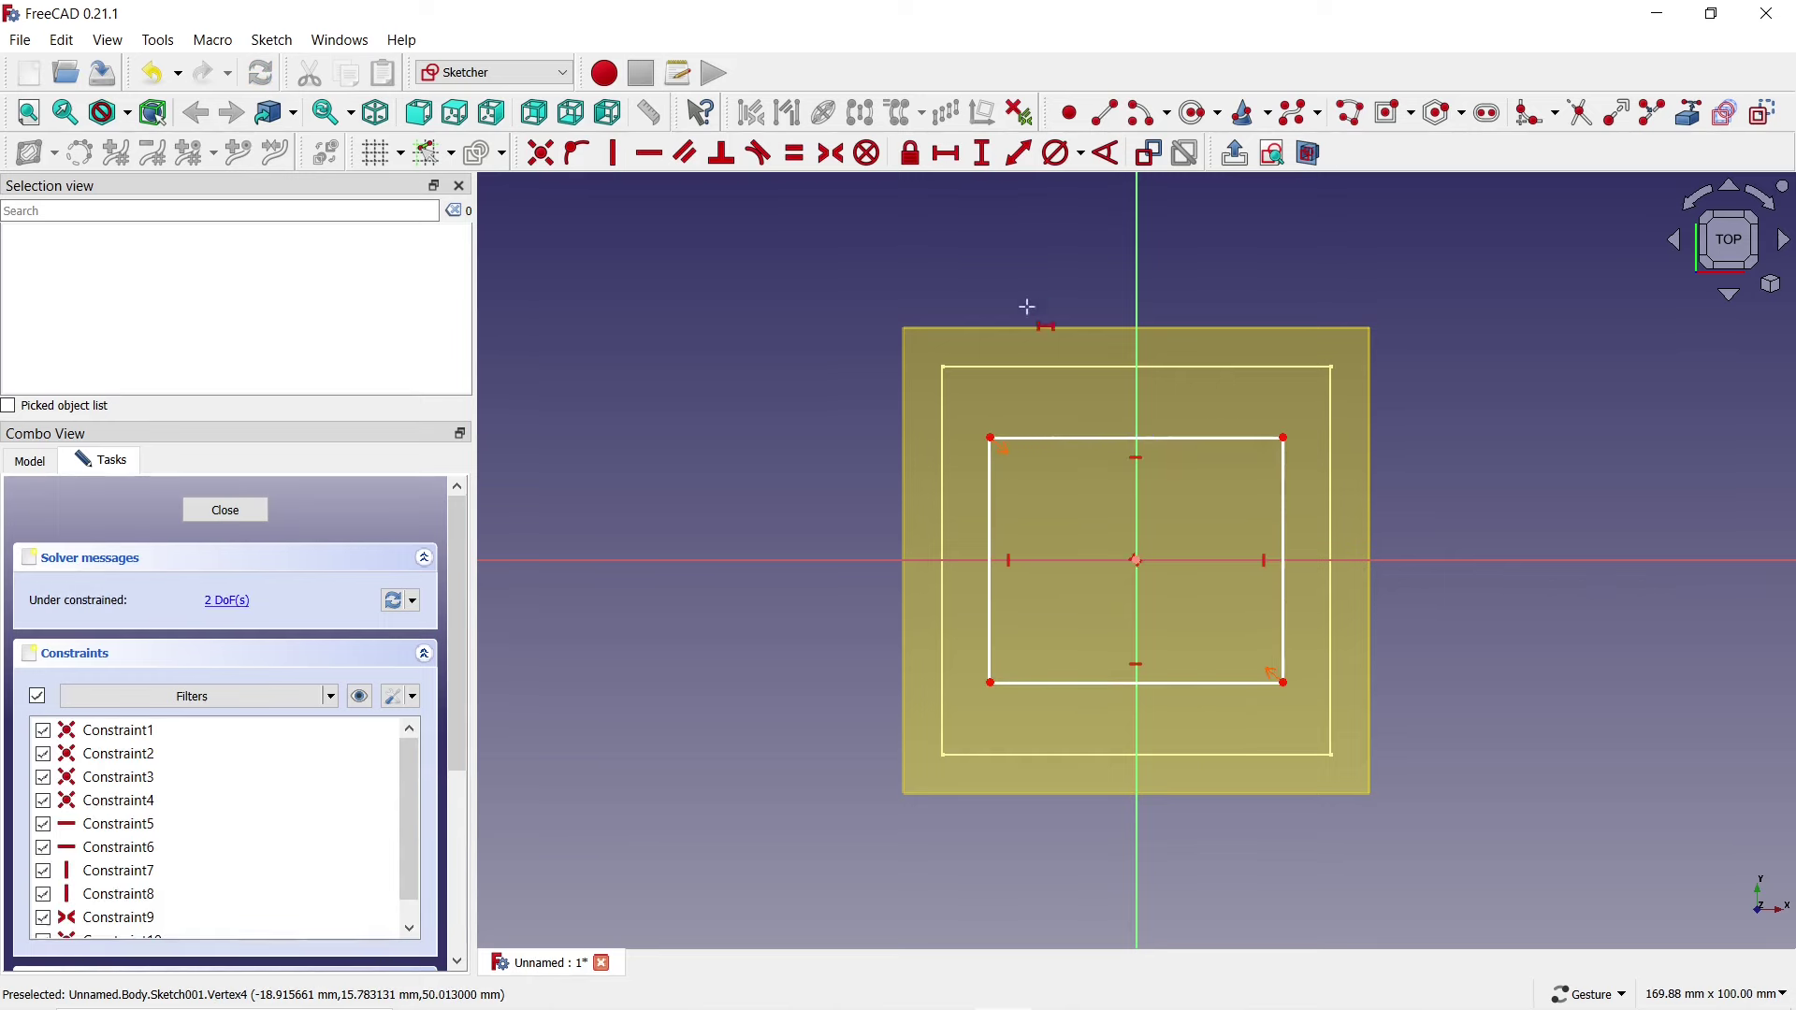
{"action": "left_click", "coordinate": [1051, 439]}
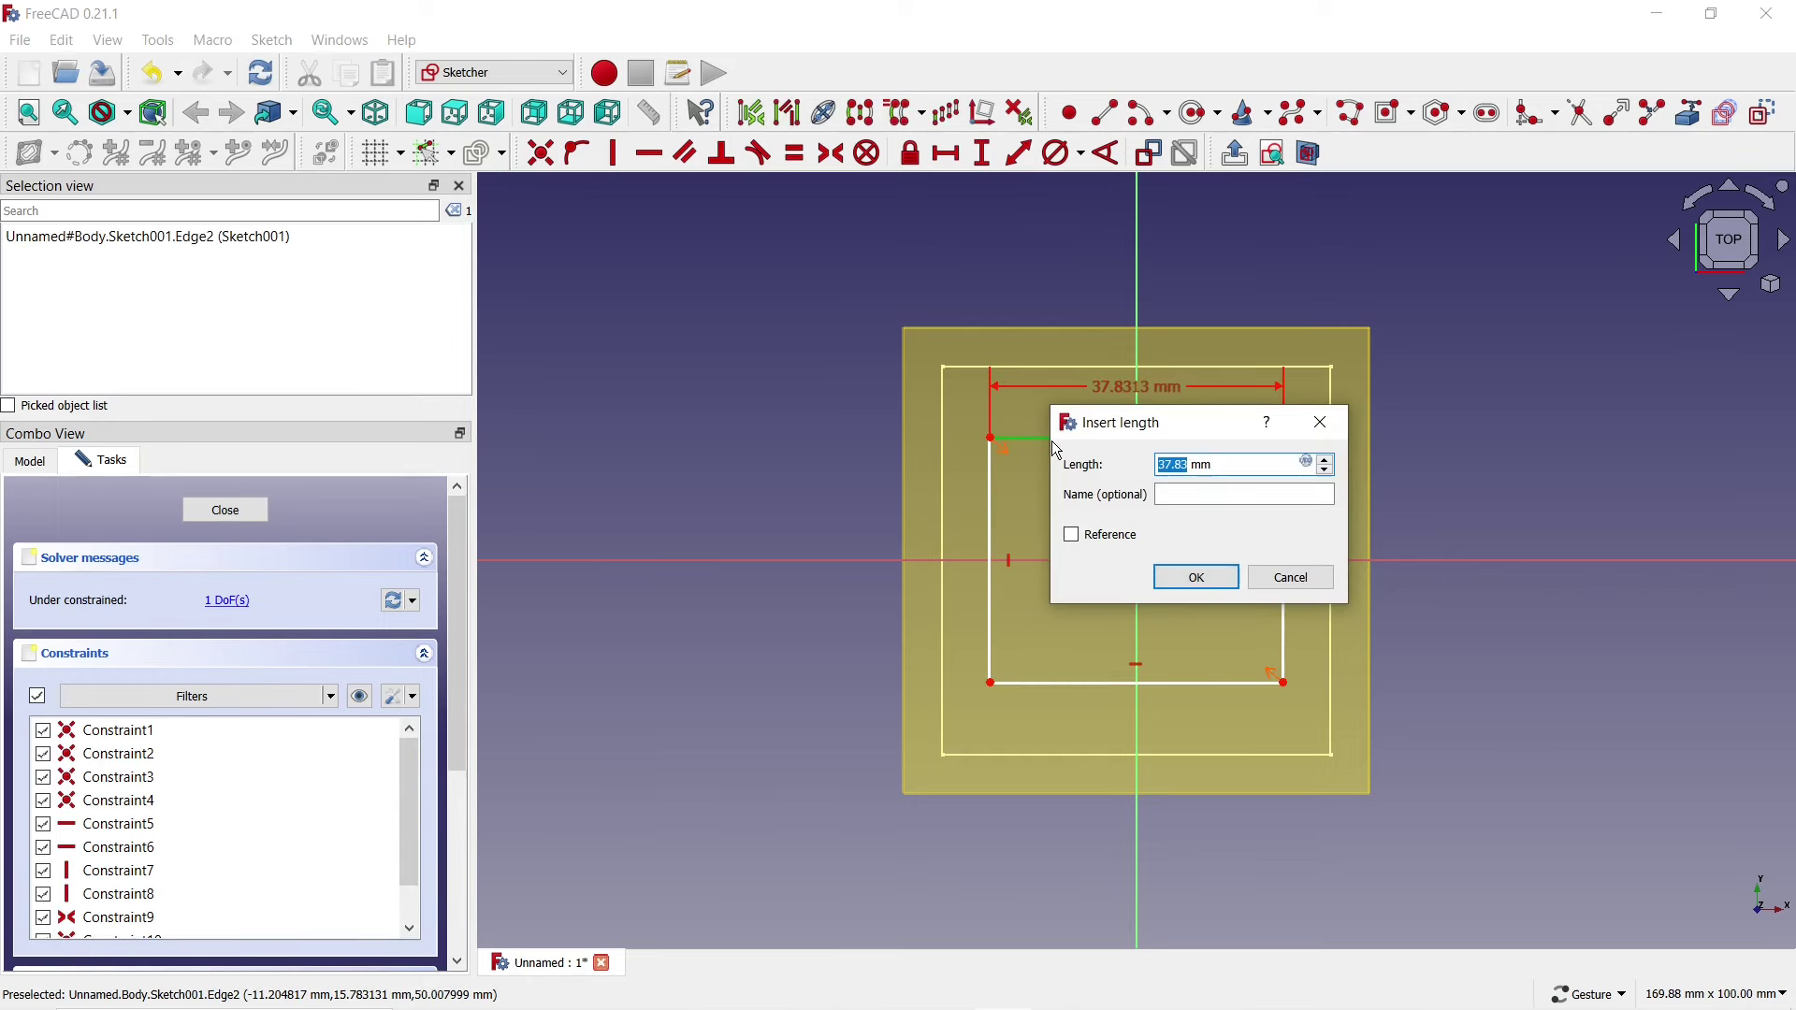
{"action": "type", "text": "40"}
{"action": "left_click", "coordinate": [1192, 578]}
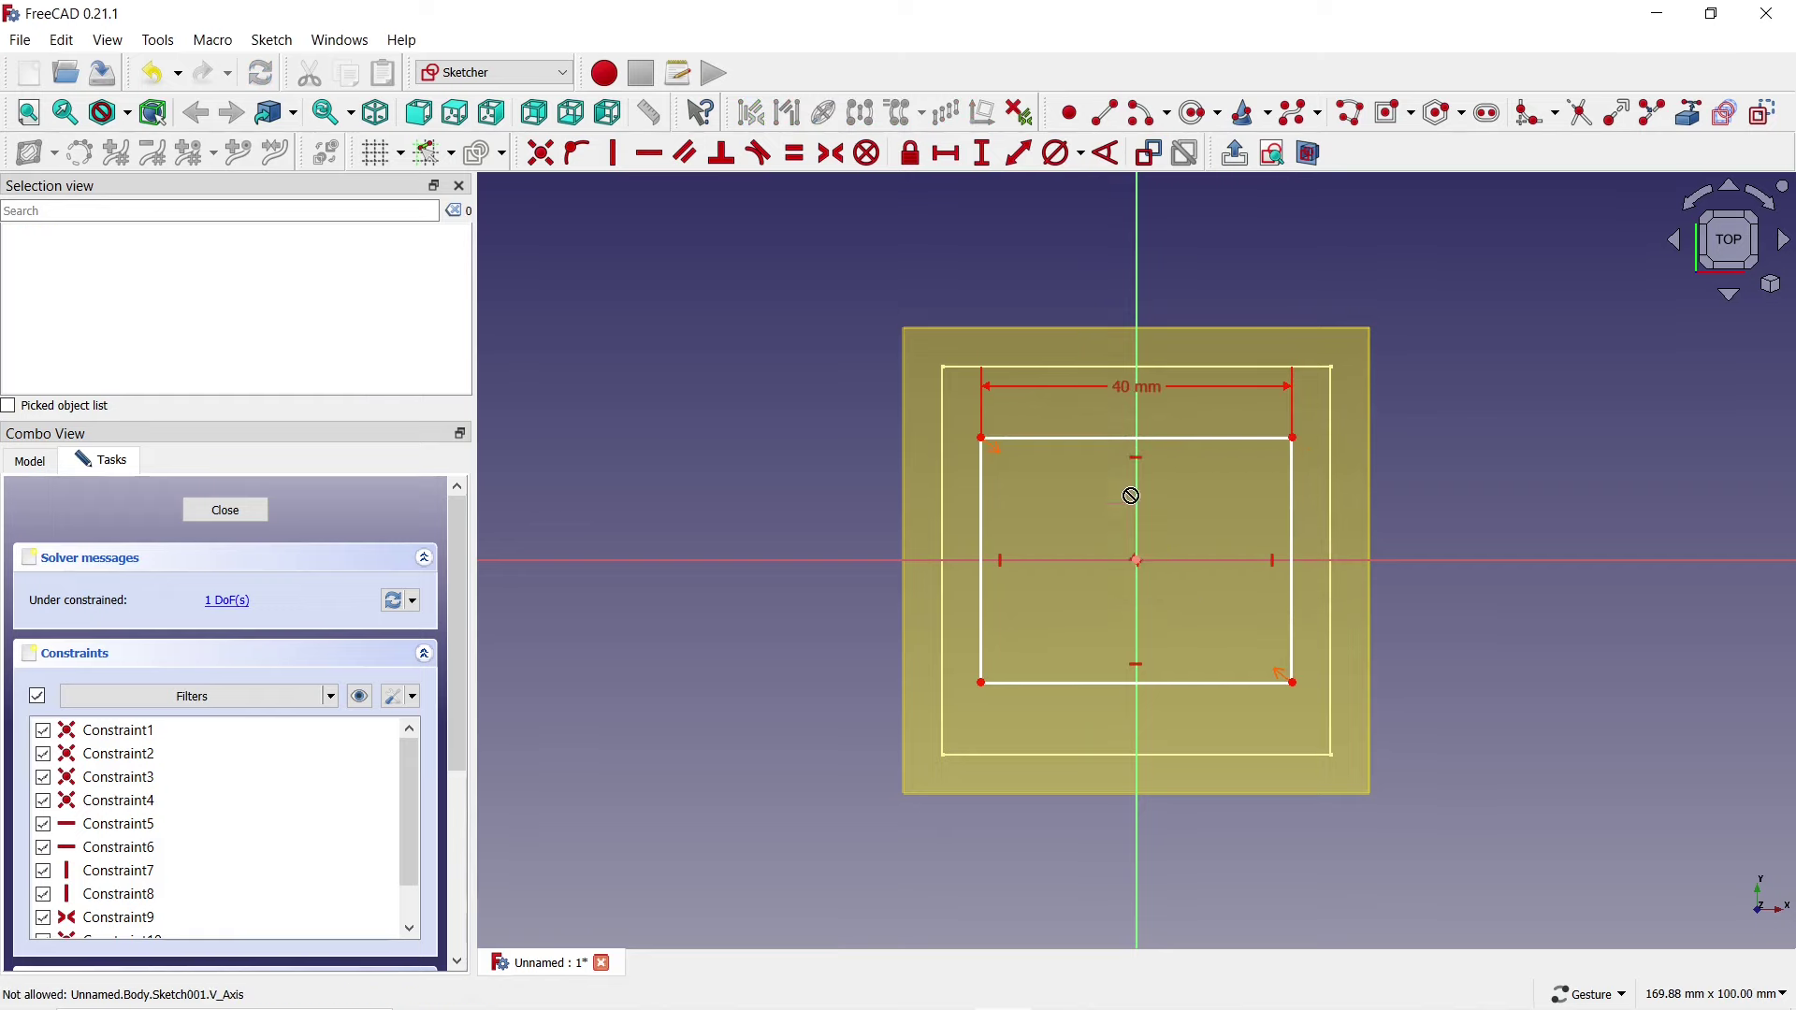
{"action": "left_click", "coordinate": [794, 153]}
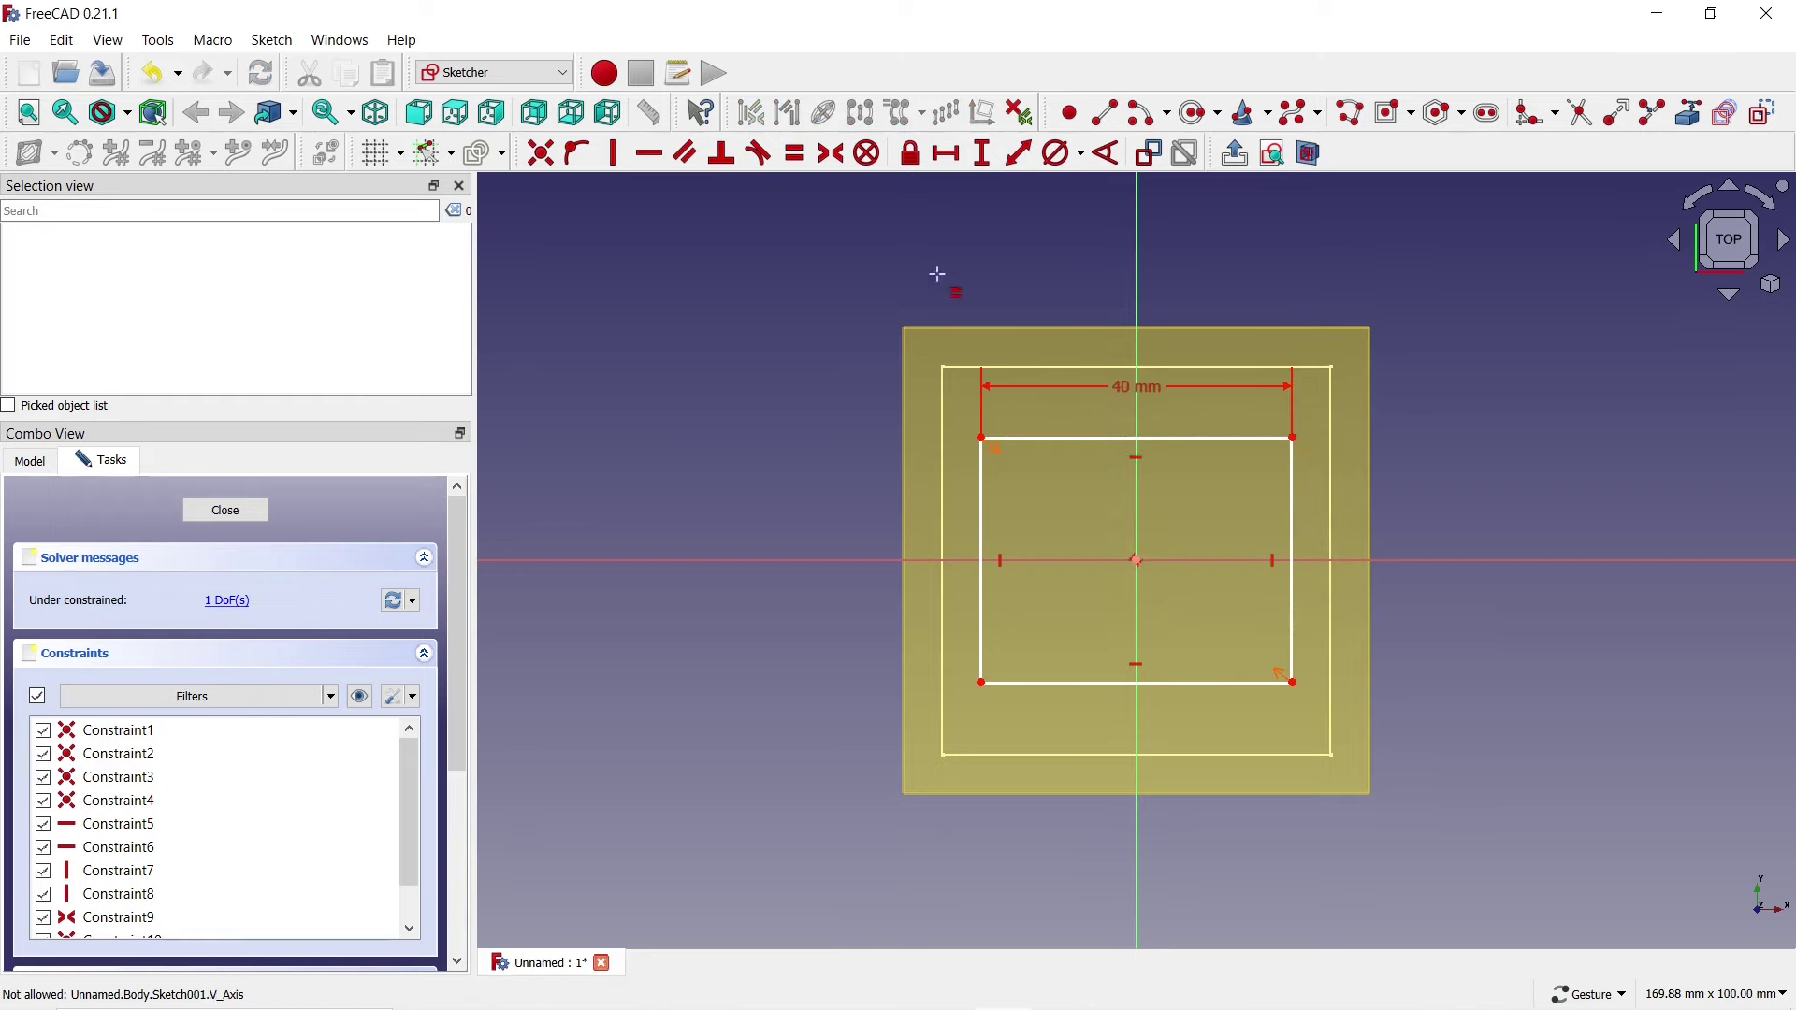
{"action": "left_click", "coordinate": [1051, 438]}
{"action": "left_click", "coordinate": [982, 502]}
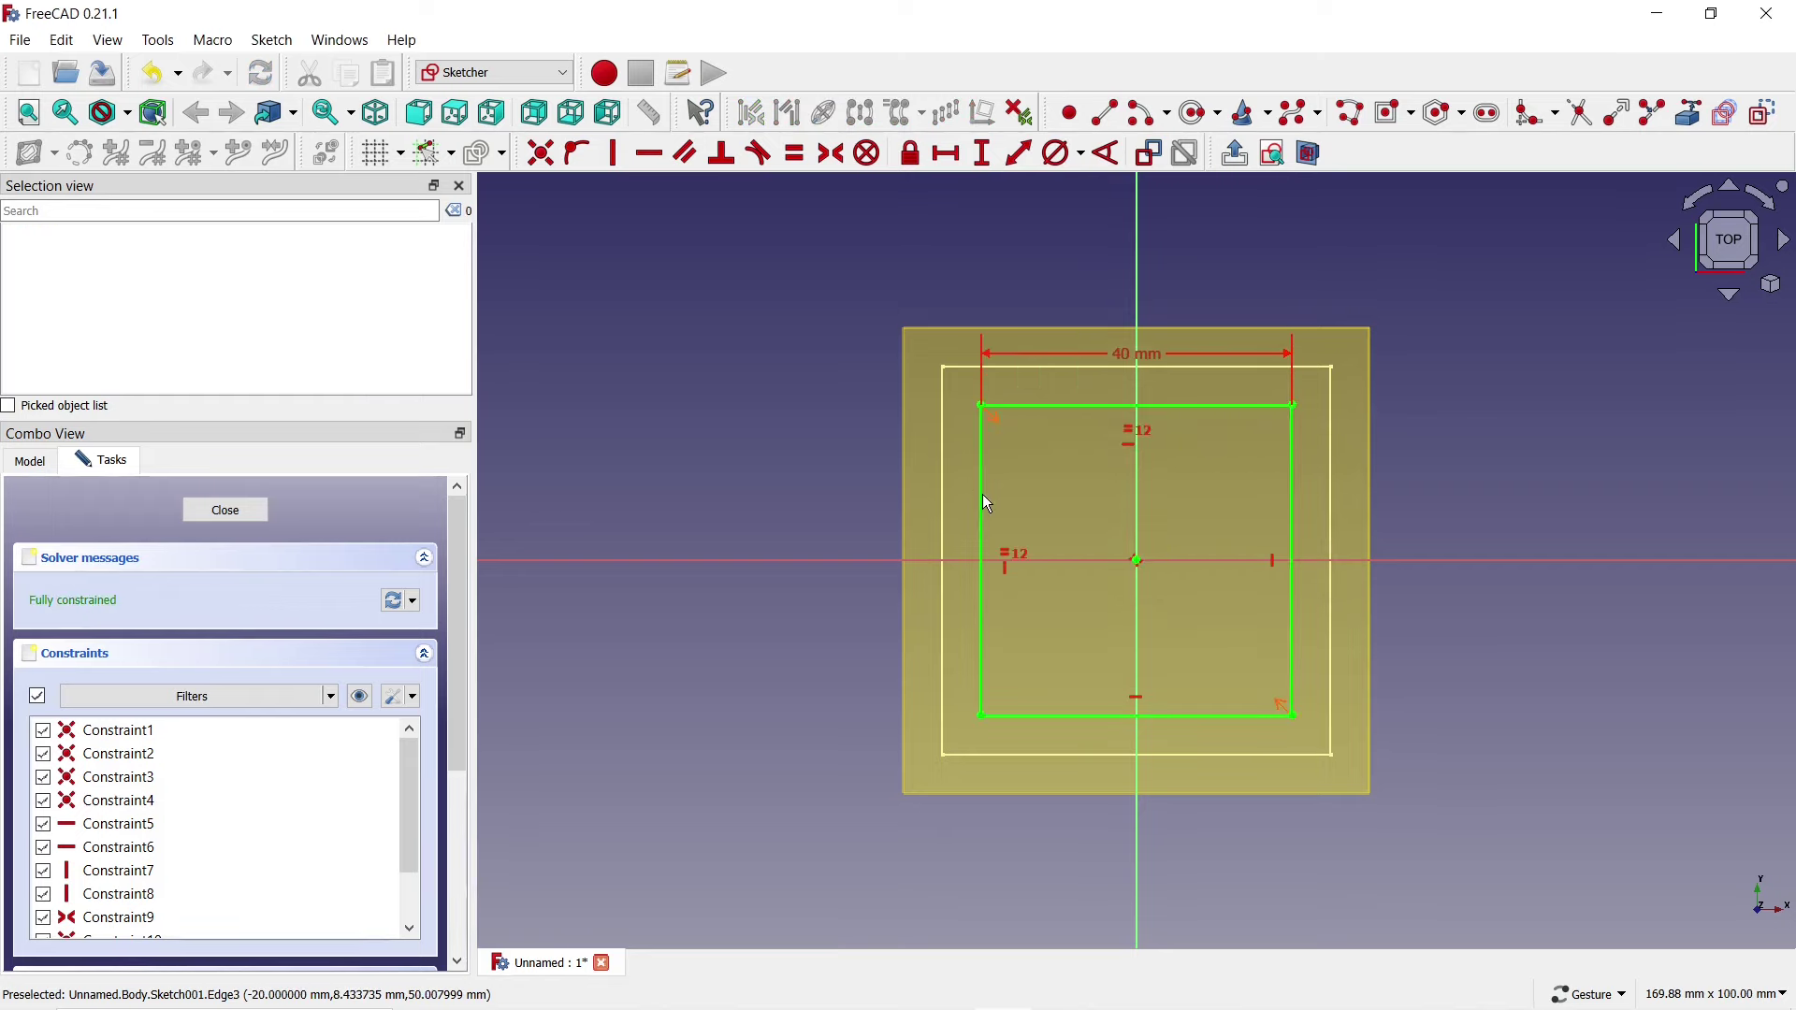
Close the sketch and hide the datum plane.
{"action": "left_click", "coordinate": [234, 511]}
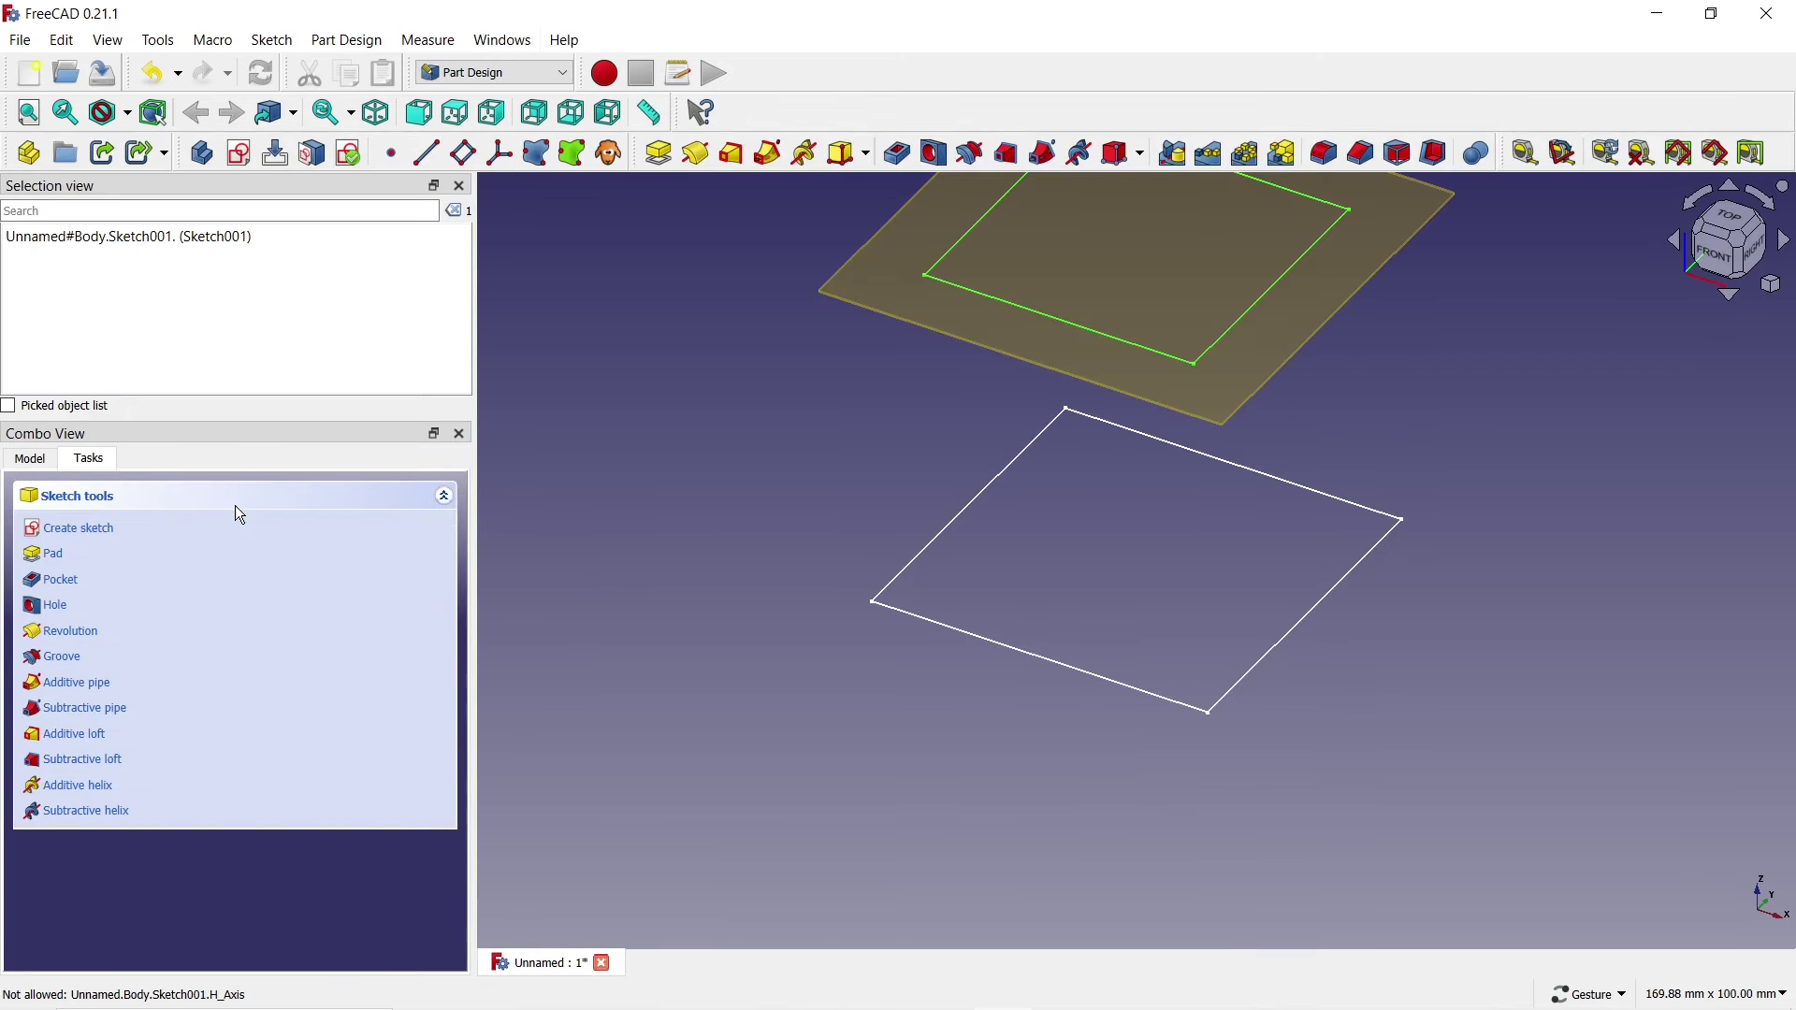
{"action": "left_click", "coordinate": [31, 458]}
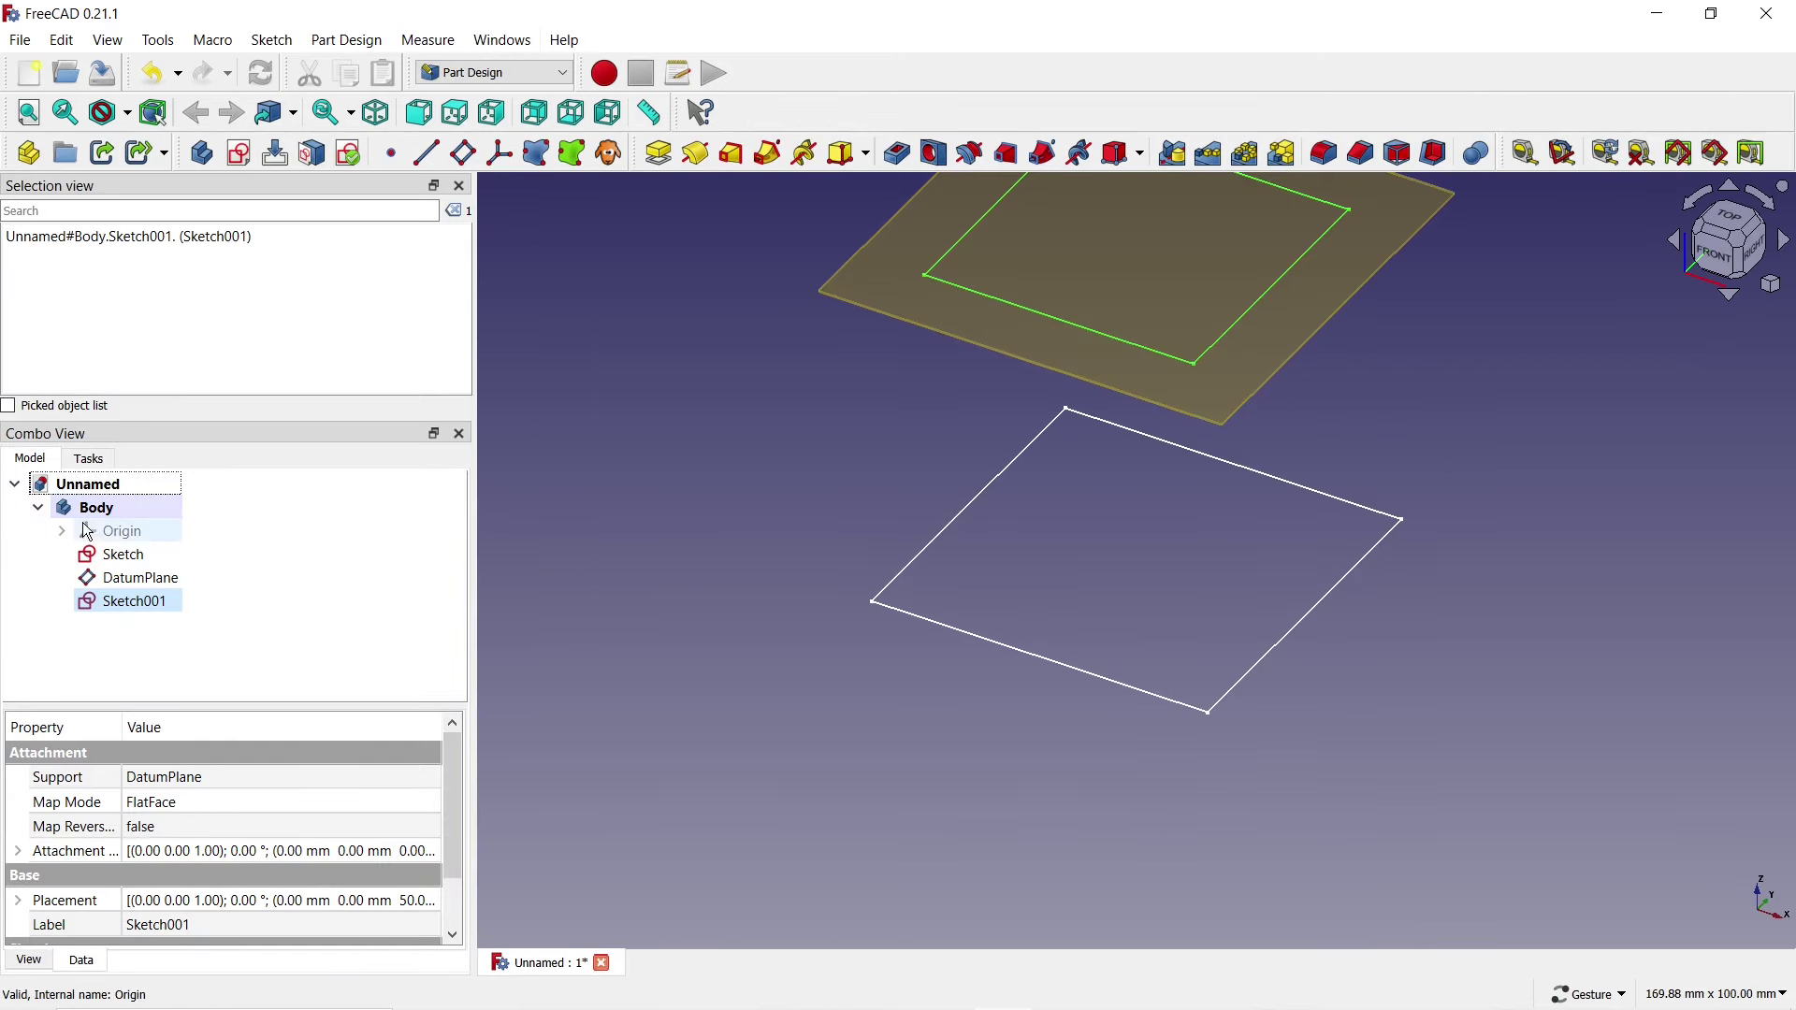
{"action": "left_click", "coordinate": [112, 581]}
{"action": "key", "text": "space"}
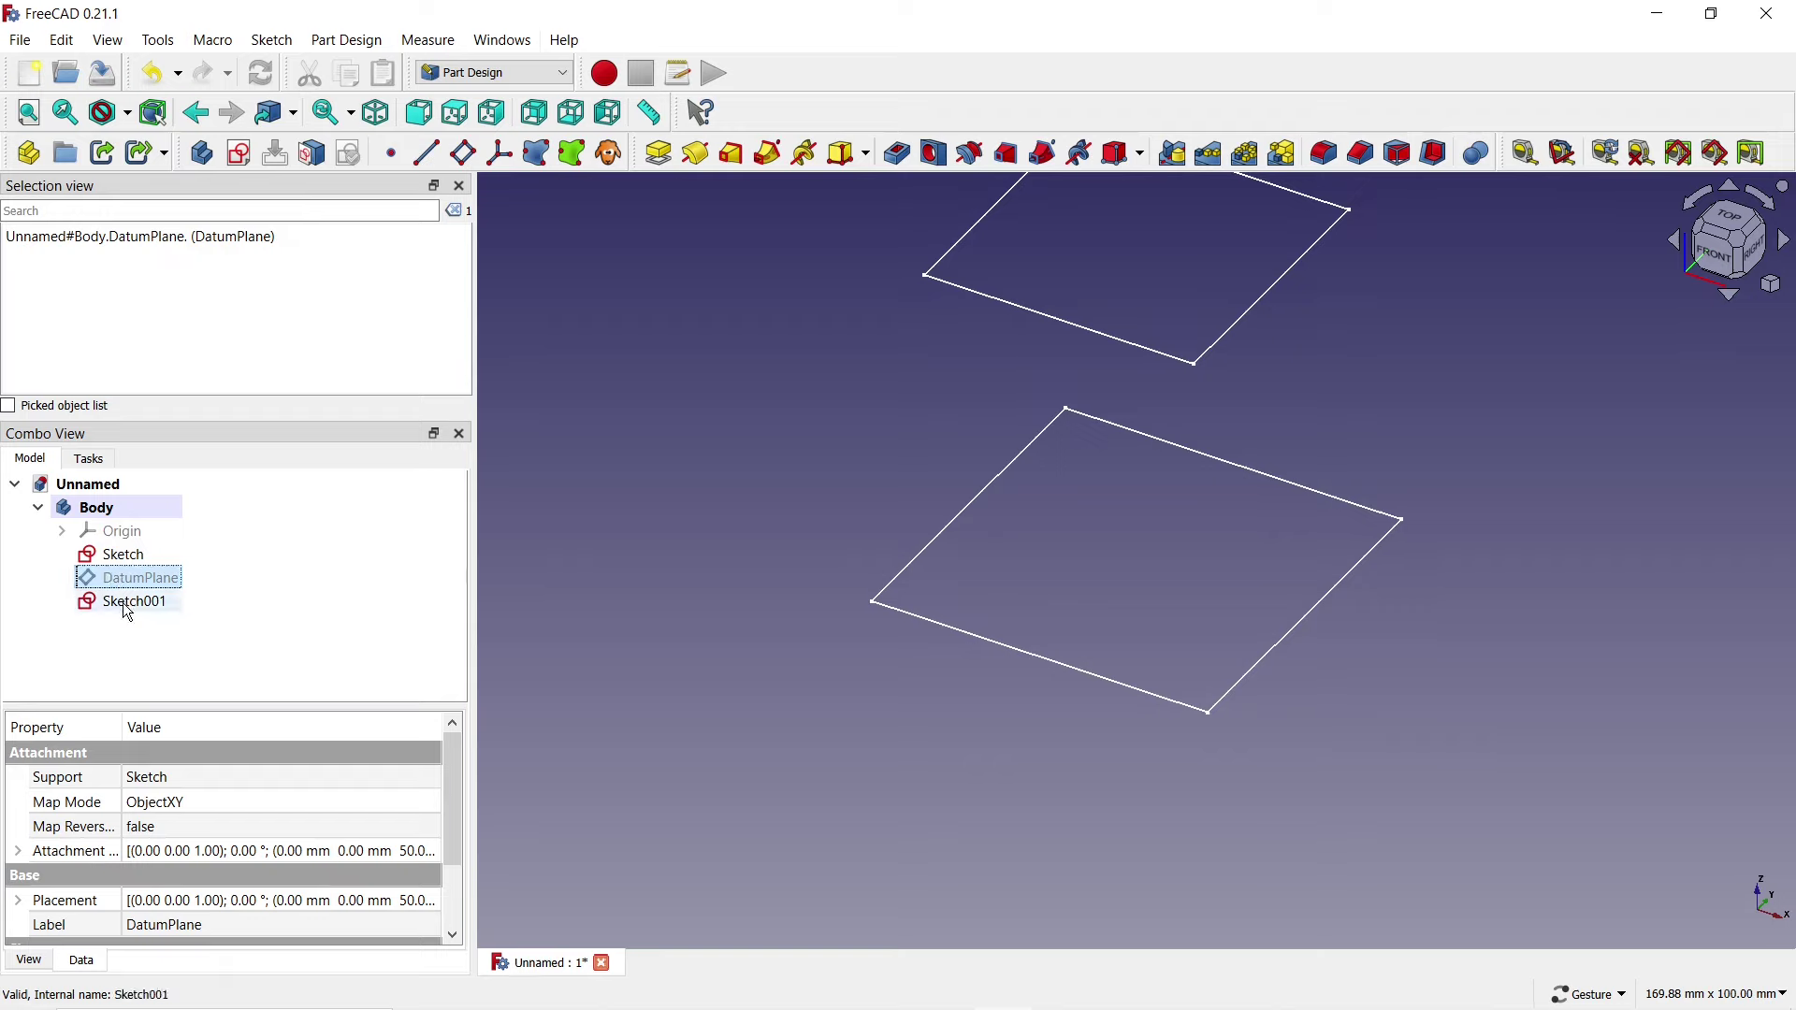
Additive-loft between the 40 mm upper square and the 50 mm base square.
{"action": "left_click", "coordinate": [124, 608]}
{"action": "left_click", "coordinate": [120, 560], "text": "ctrl"}
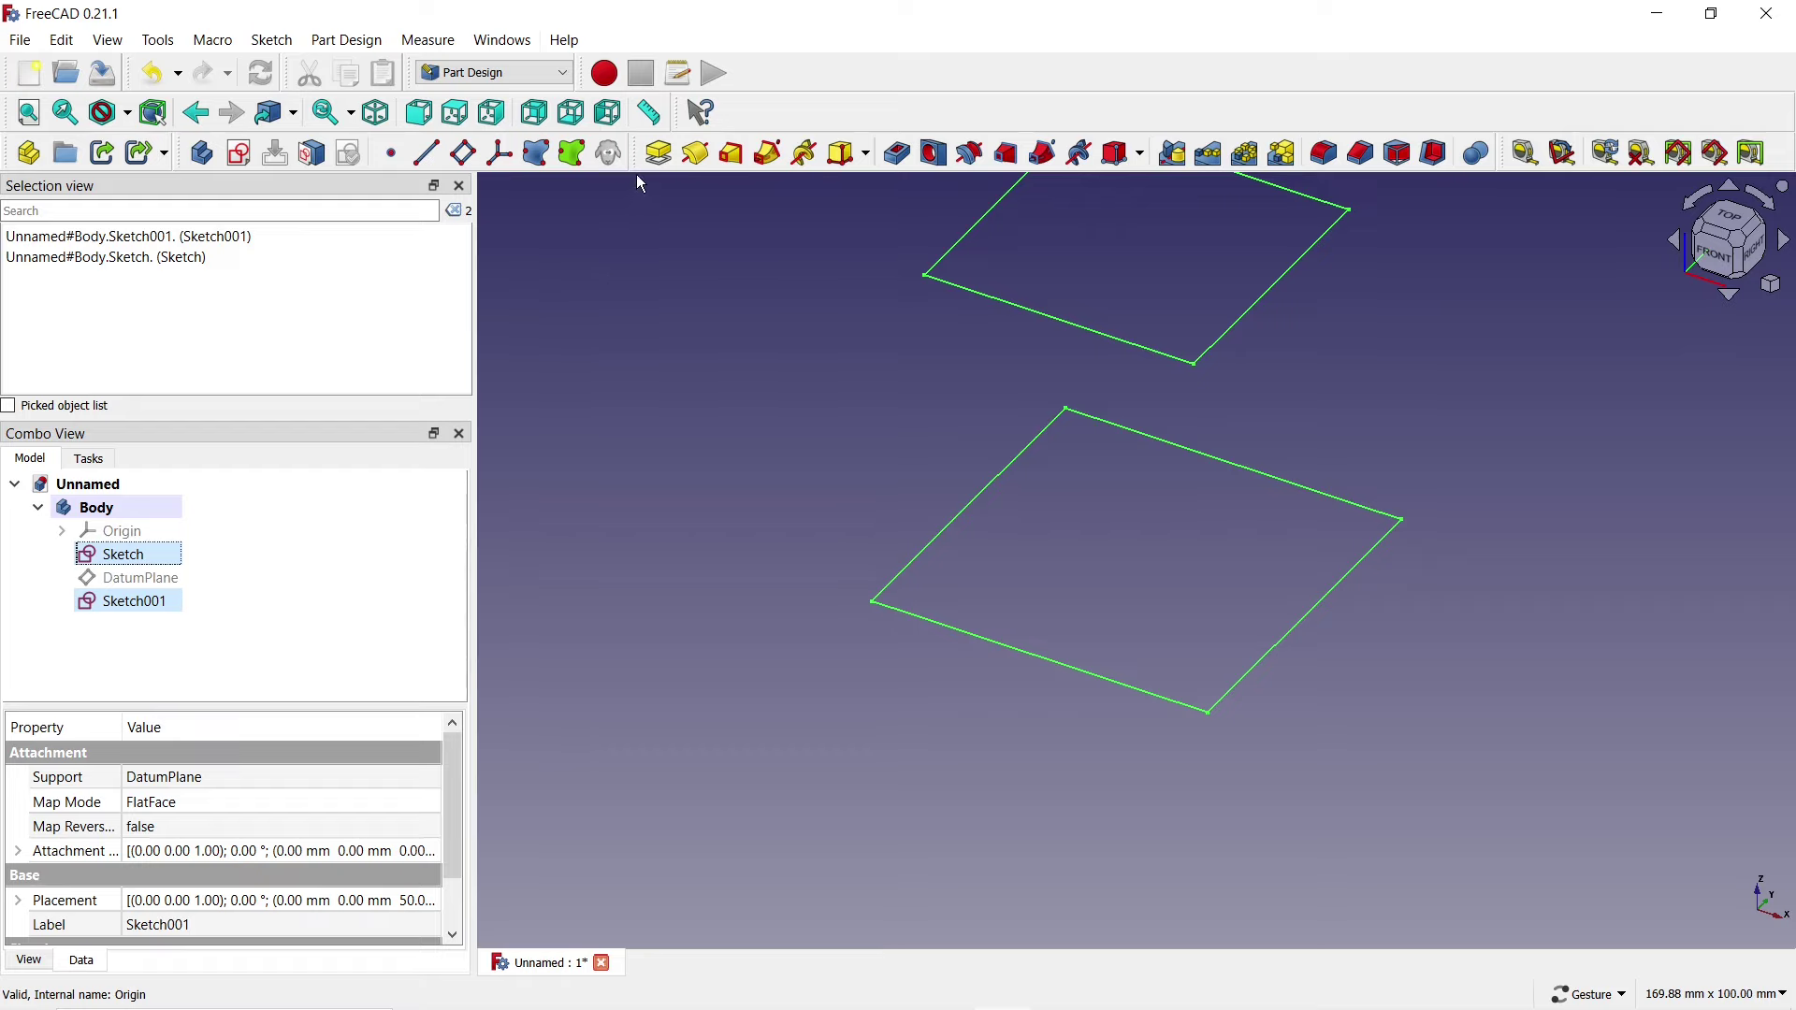
{"action": "left_click", "coordinate": [739, 156]}
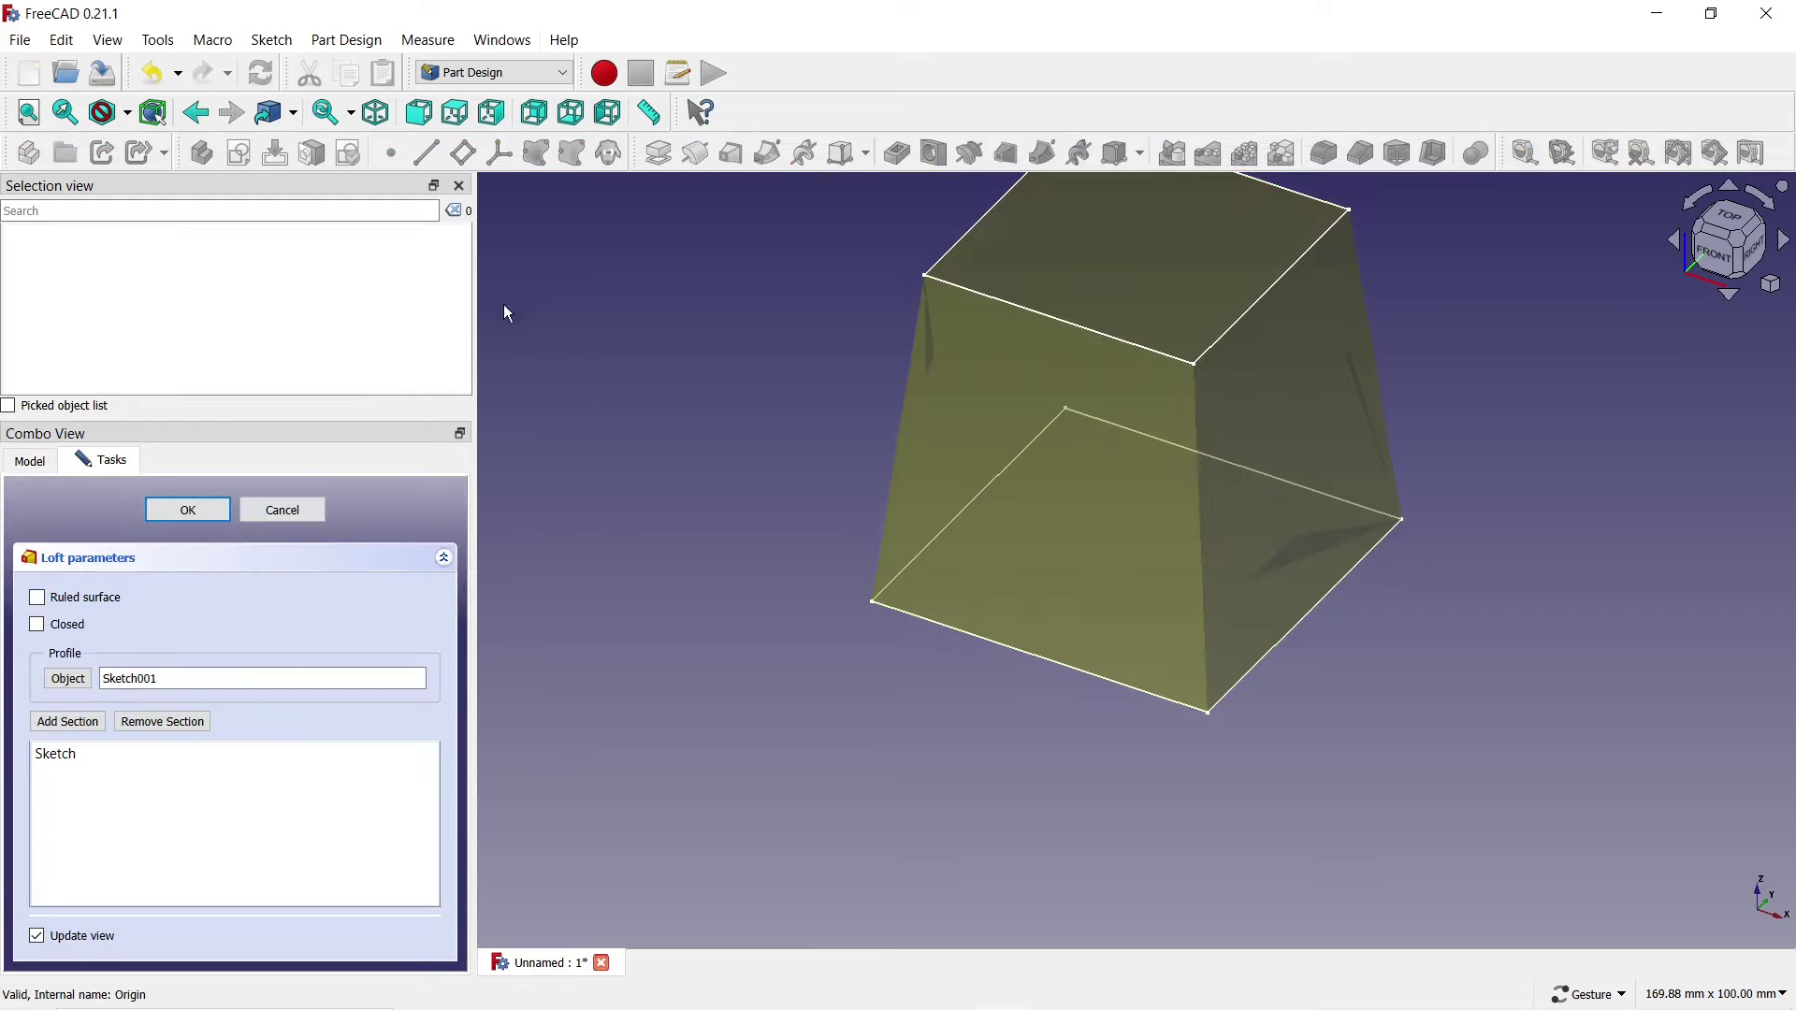
{"action": "left_click", "coordinate": [192, 511]}
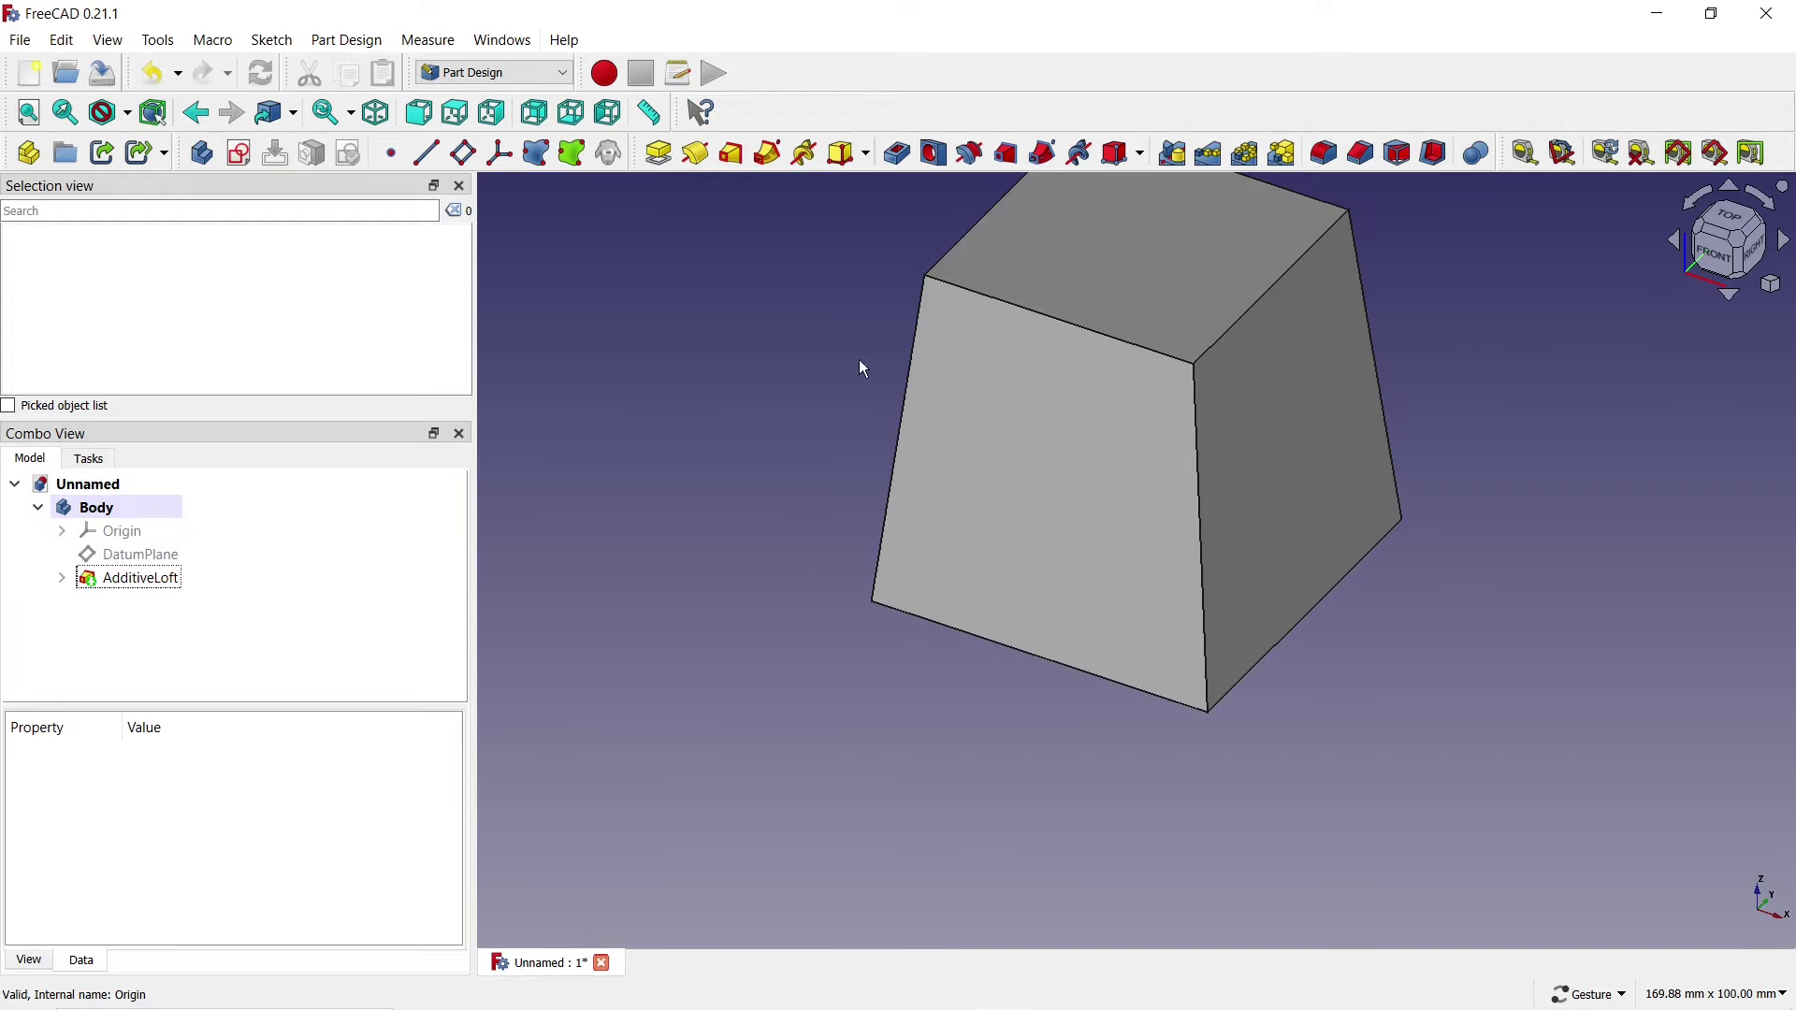
{"action": "left_click", "coordinate": [1018, 277]}
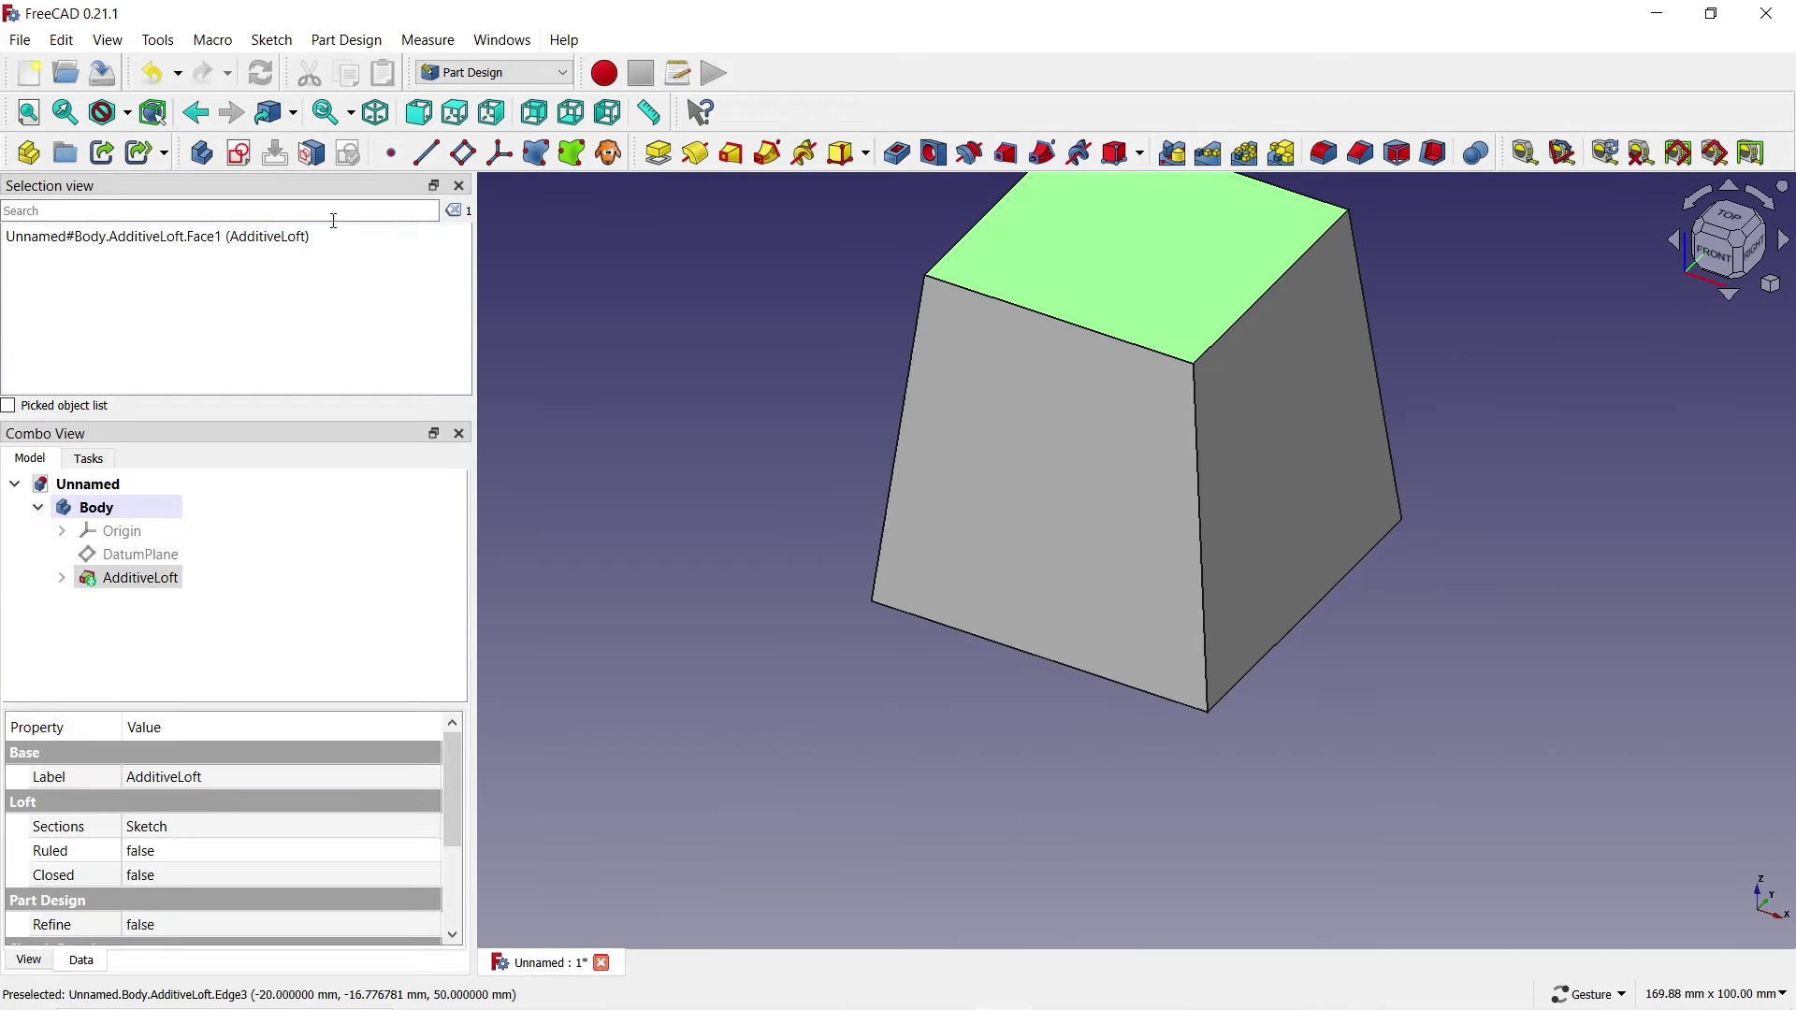
On the top face, sketch an origin-centred circle constrained to 20 mm diameter.
{"action": "left_click", "coordinate": [239, 154]}
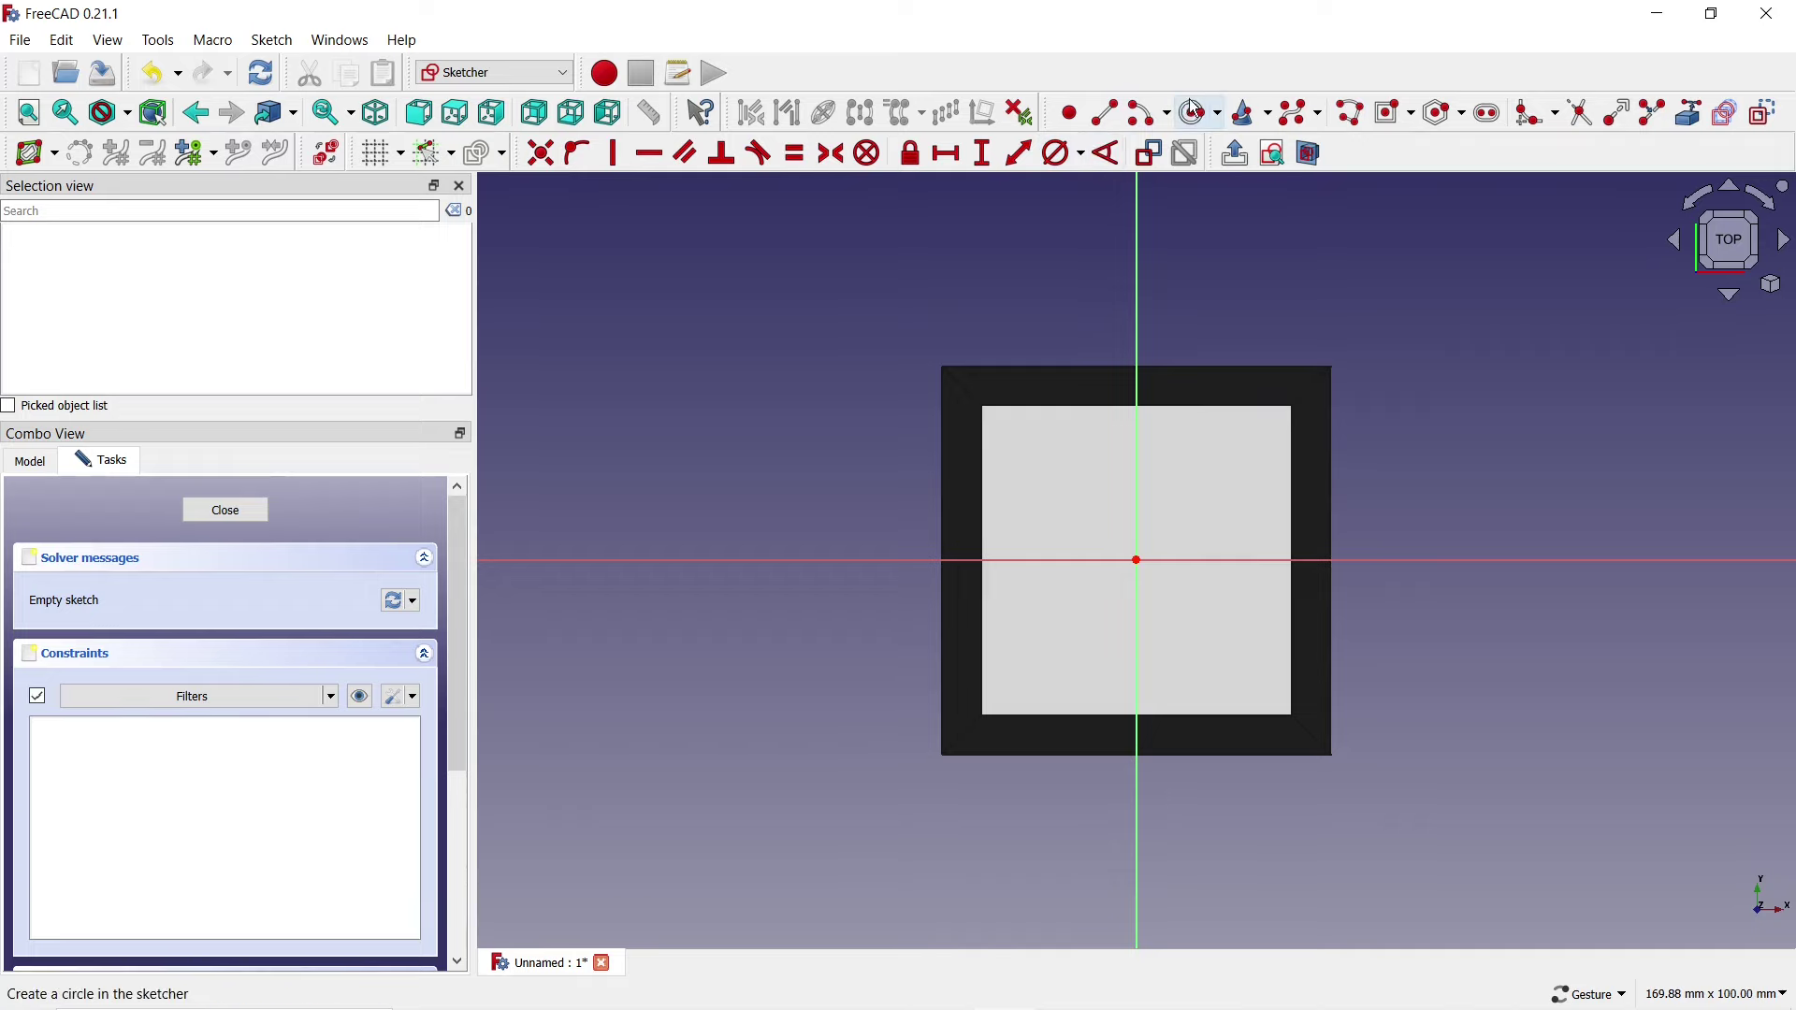
{"action": "left_click", "coordinate": [1197, 114]}
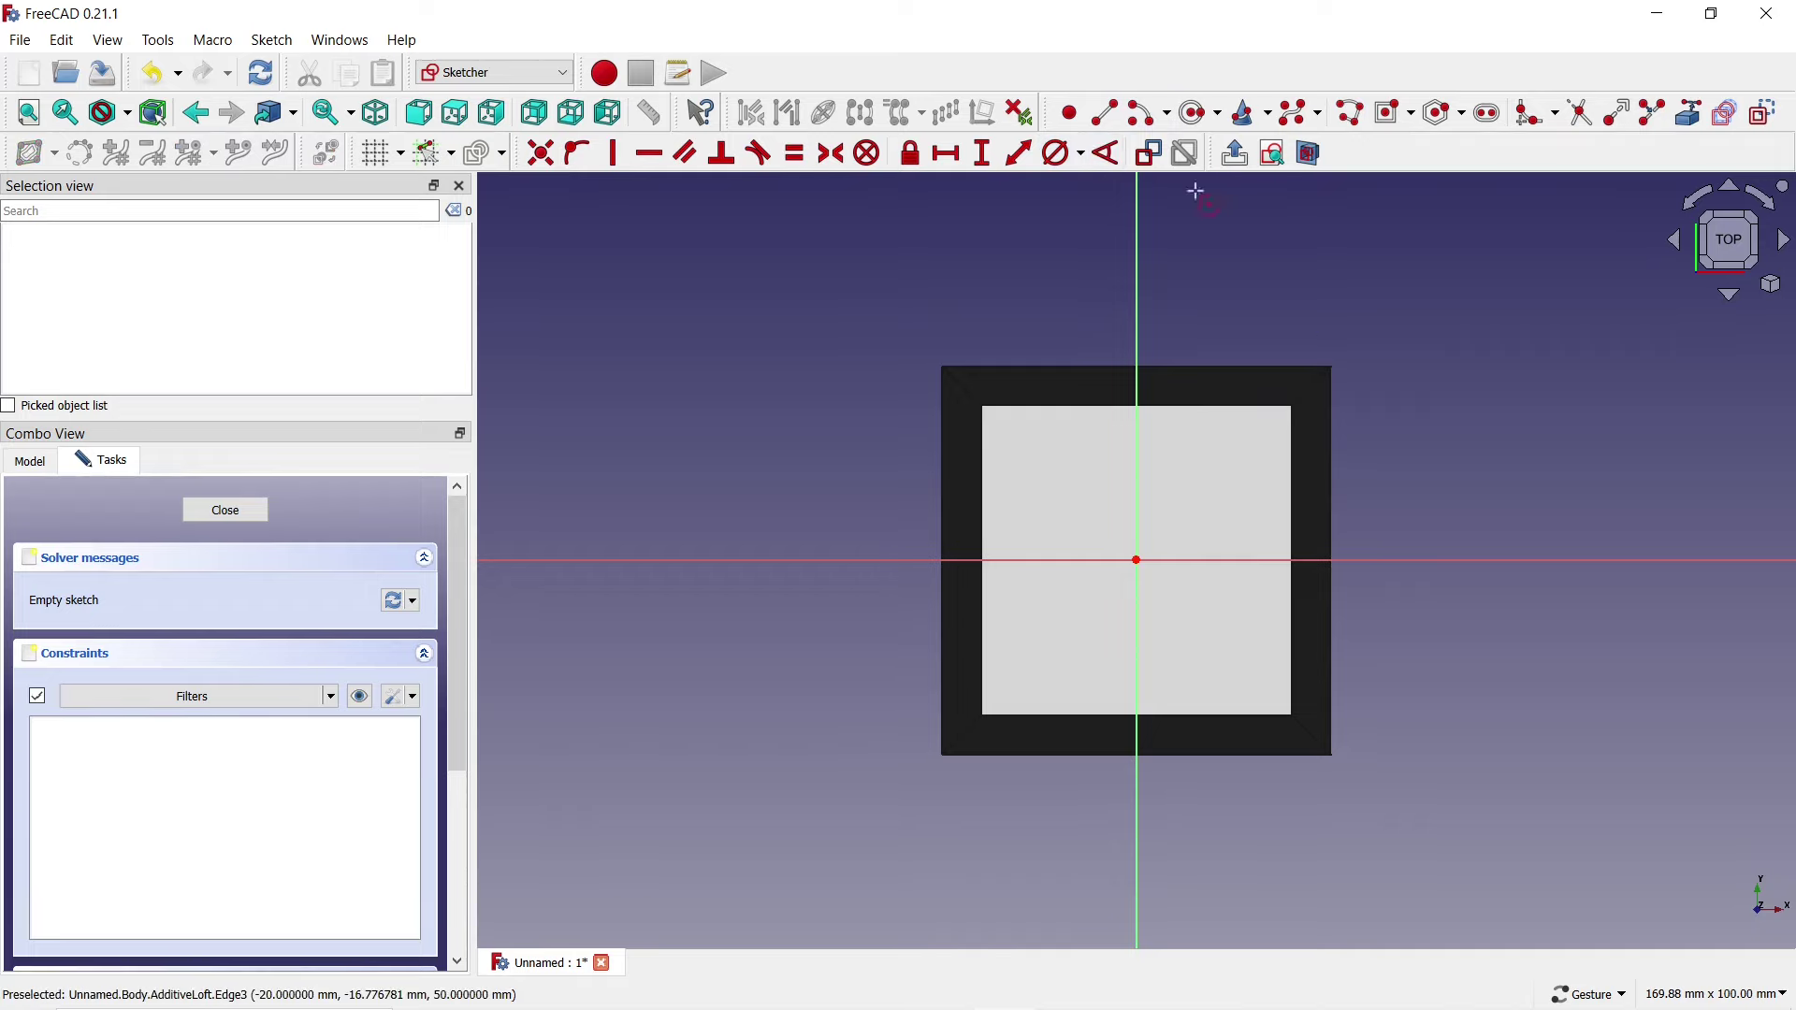
{"action": "left_click", "coordinate": [1137, 562]}
{"action": "left_click", "coordinate": [1058, 520]}
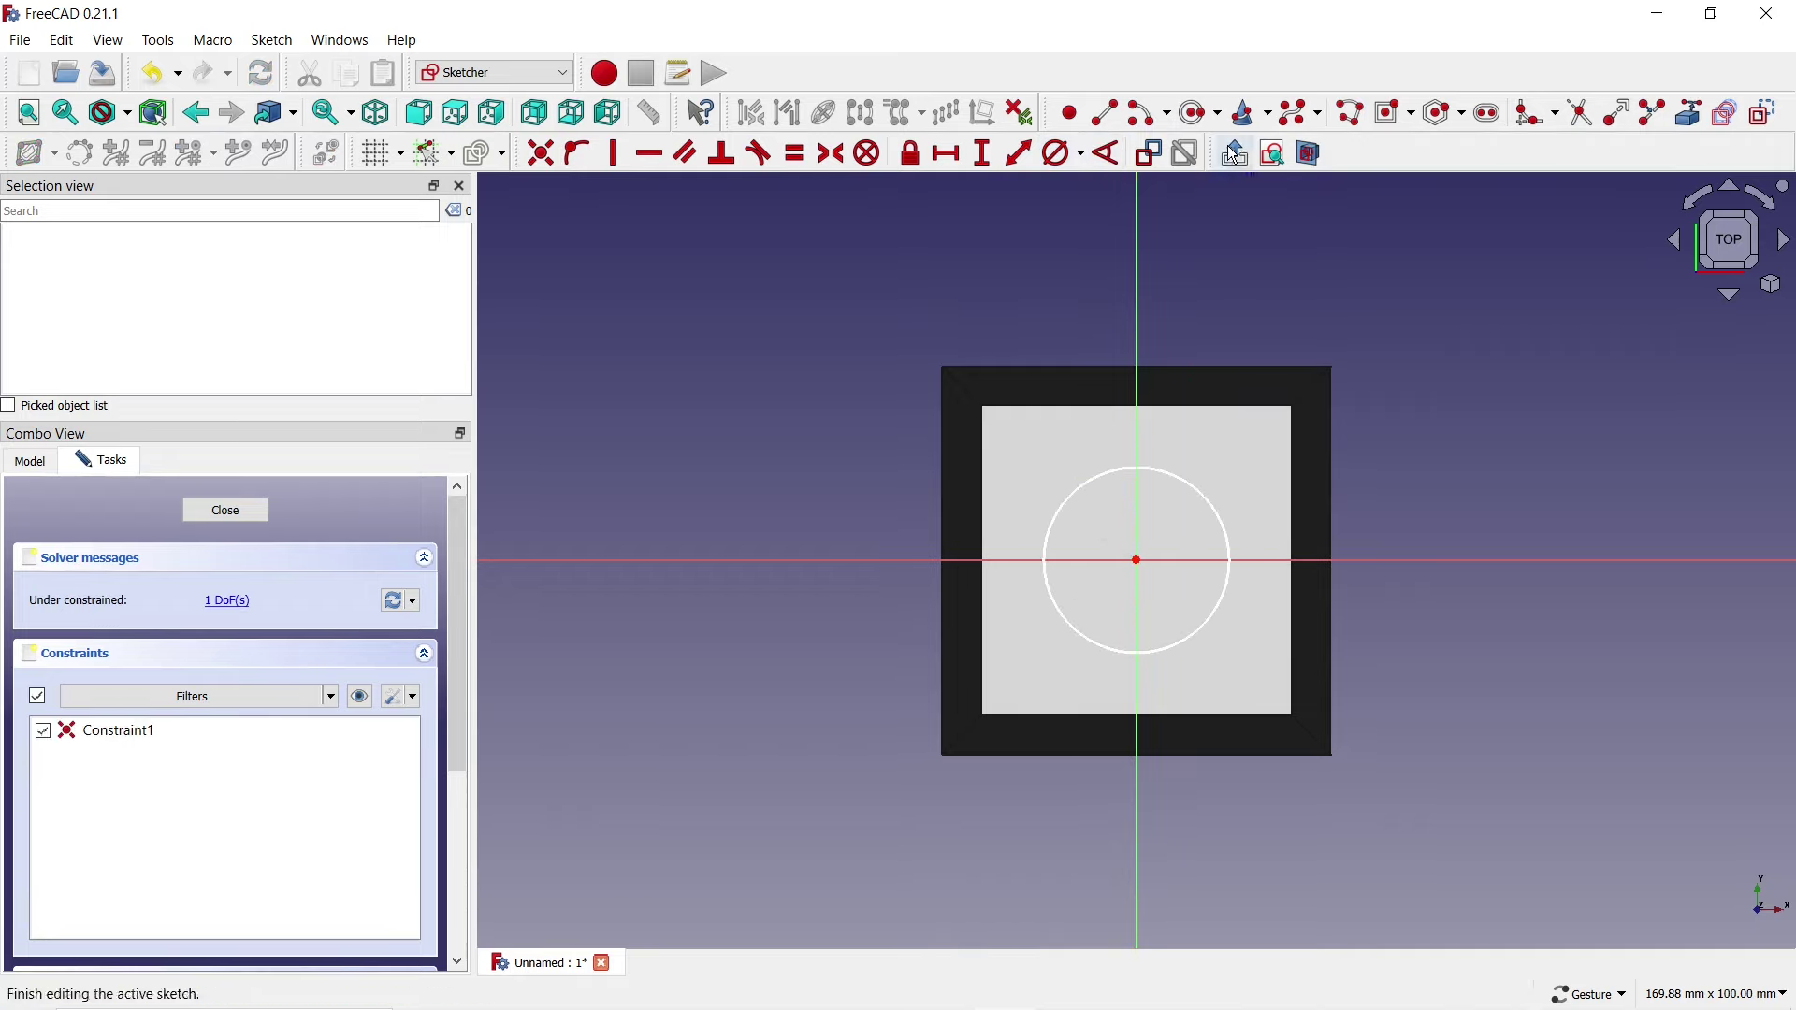
{"action": "left_click", "coordinate": [1177, 471]}
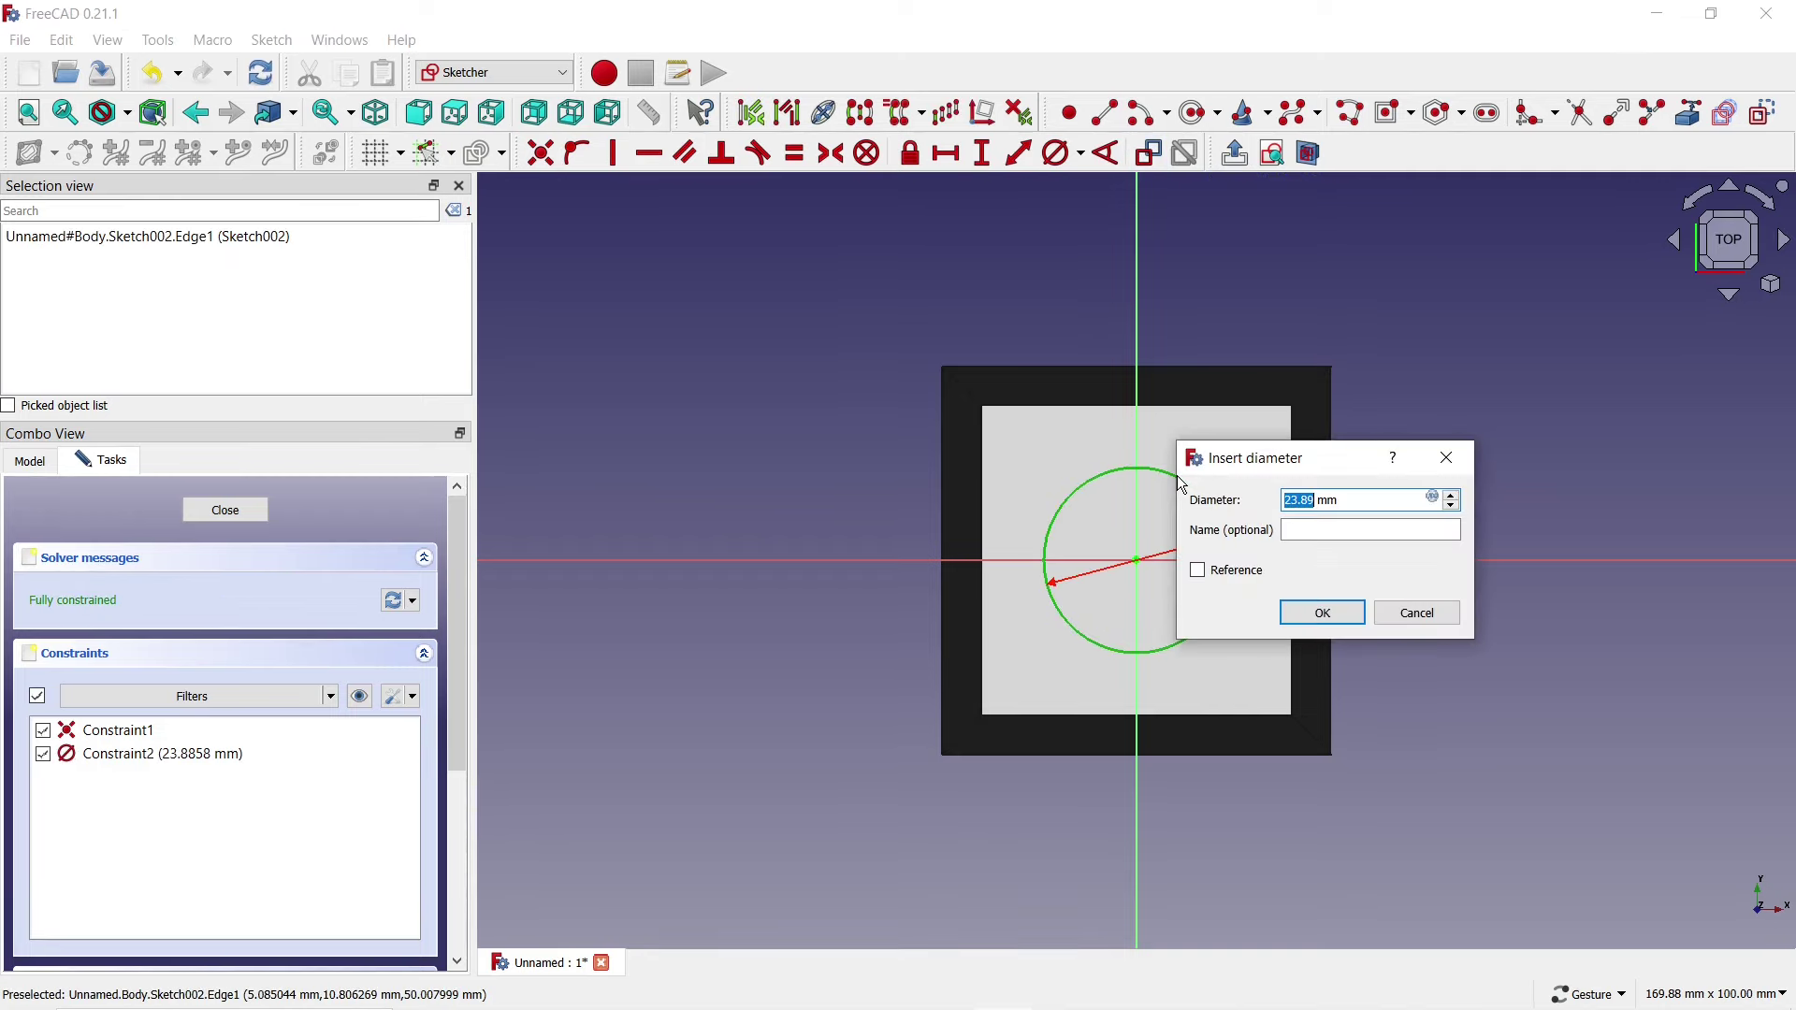
{"action": "key", "text": "Return"}
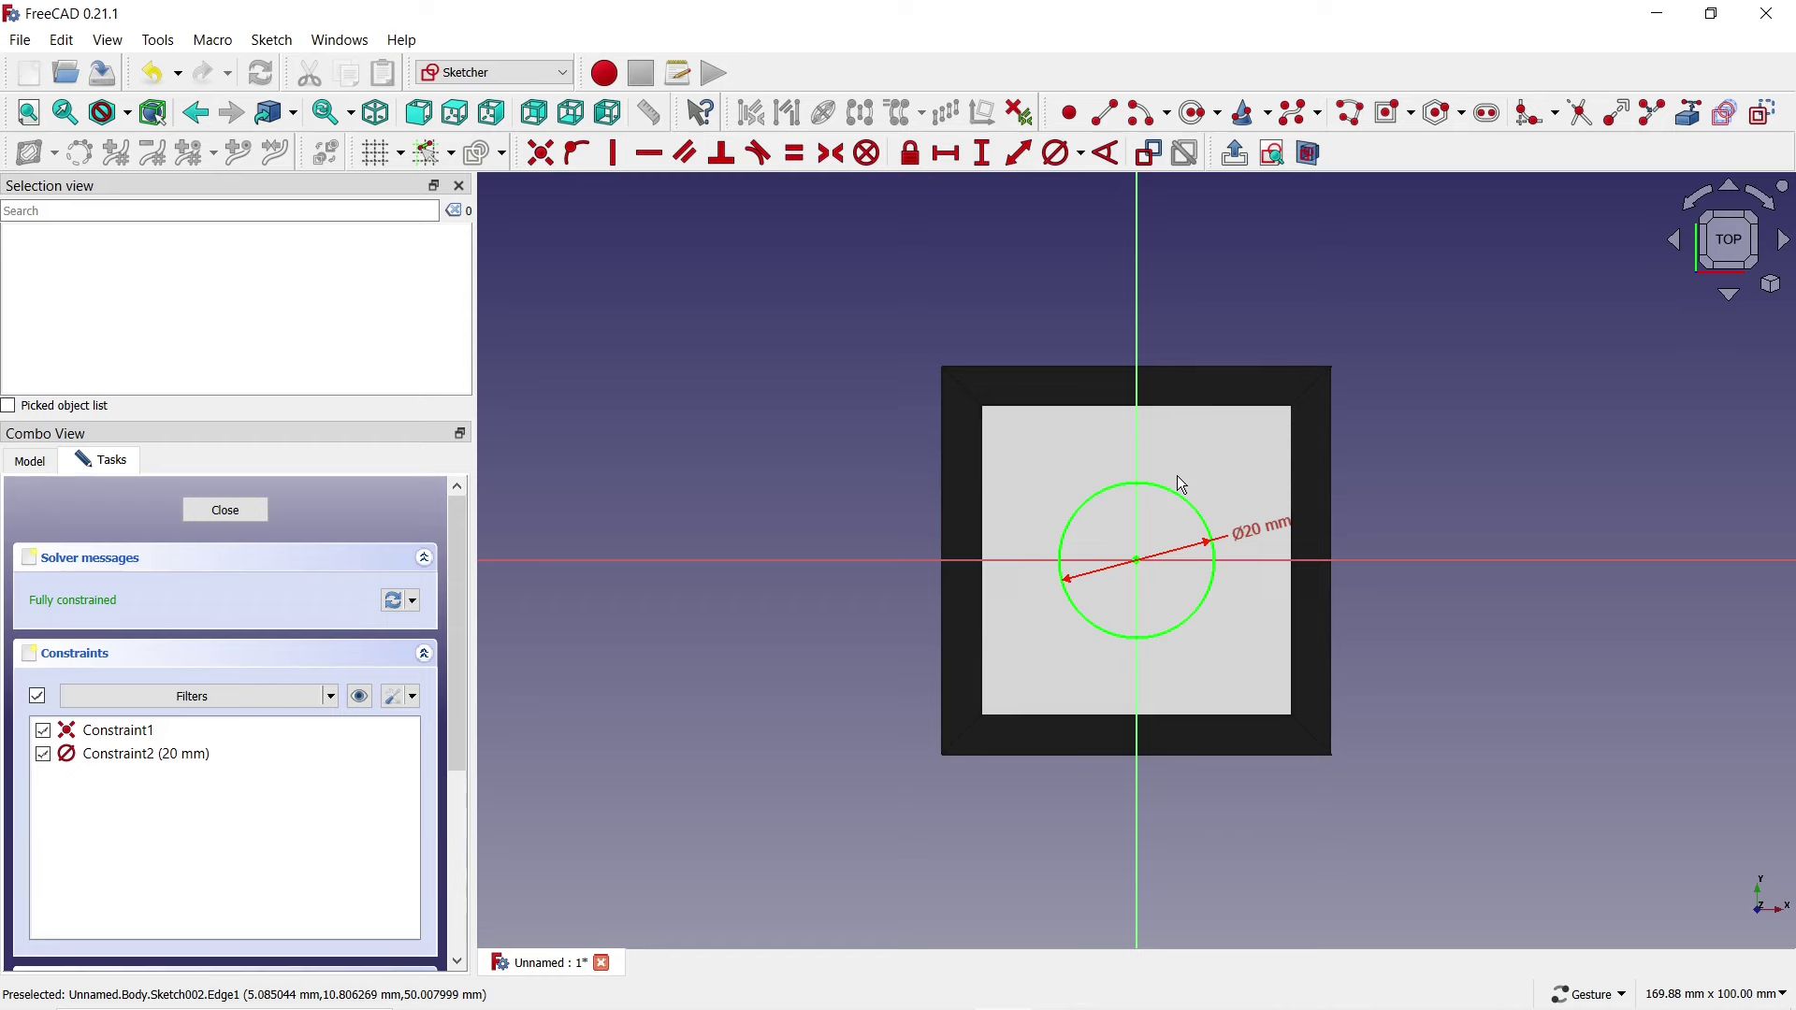
Pocket the 20 mm circle with type 'To first' to make the top hole.
{"action": "left_click", "coordinate": [204, 513]}
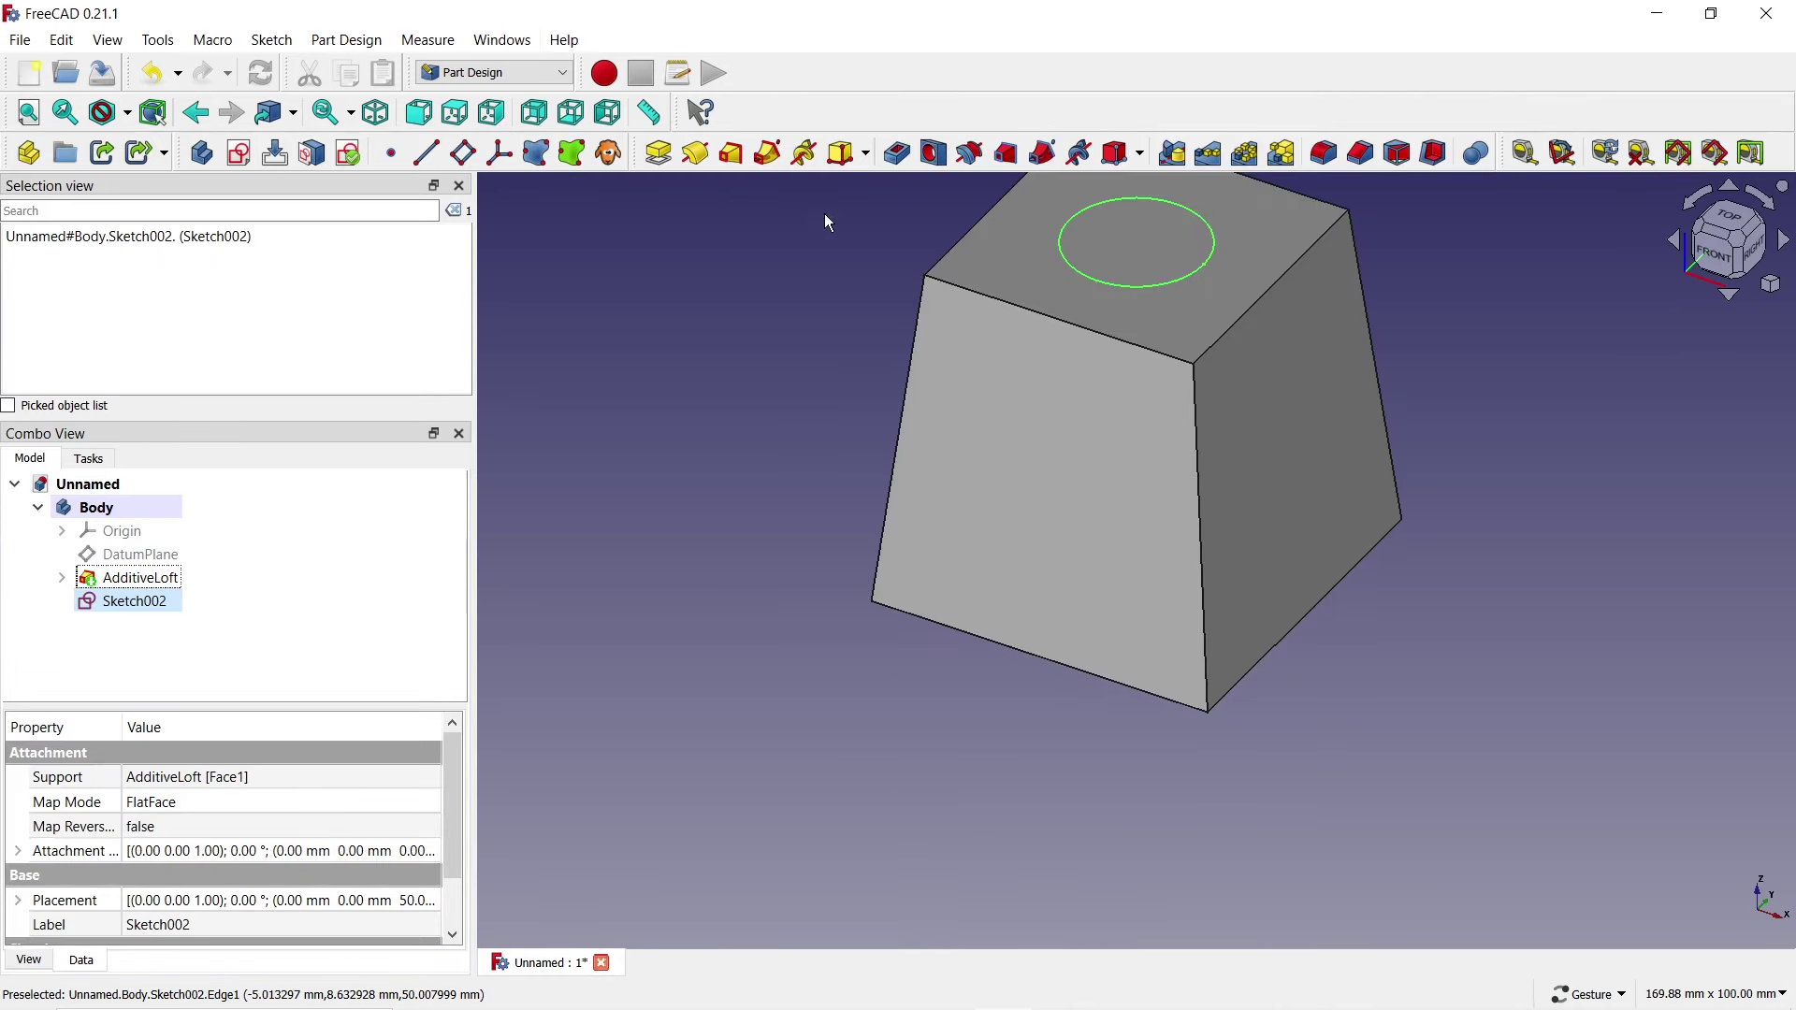
{"action": "left_click", "coordinate": [896, 152]}
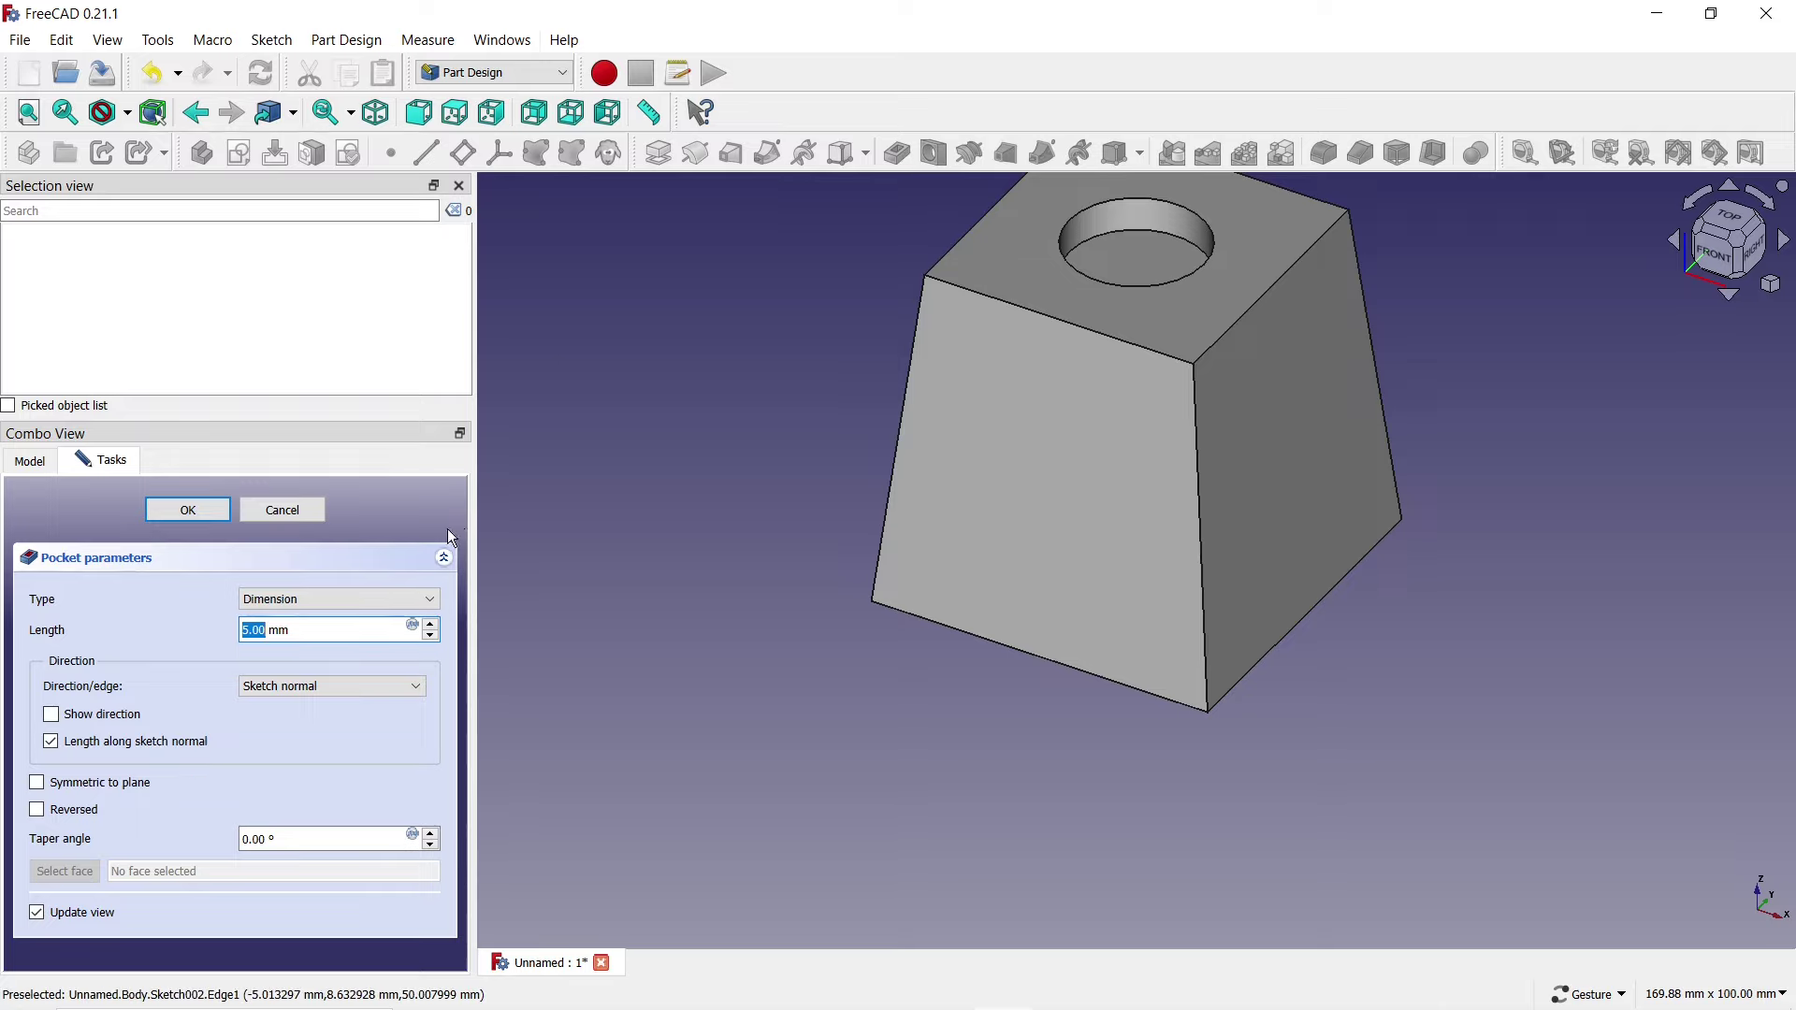
{"action": "left_click", "coordinate": [372, 599]}
{"action": "left_click", "coordinate": [327, 652]}
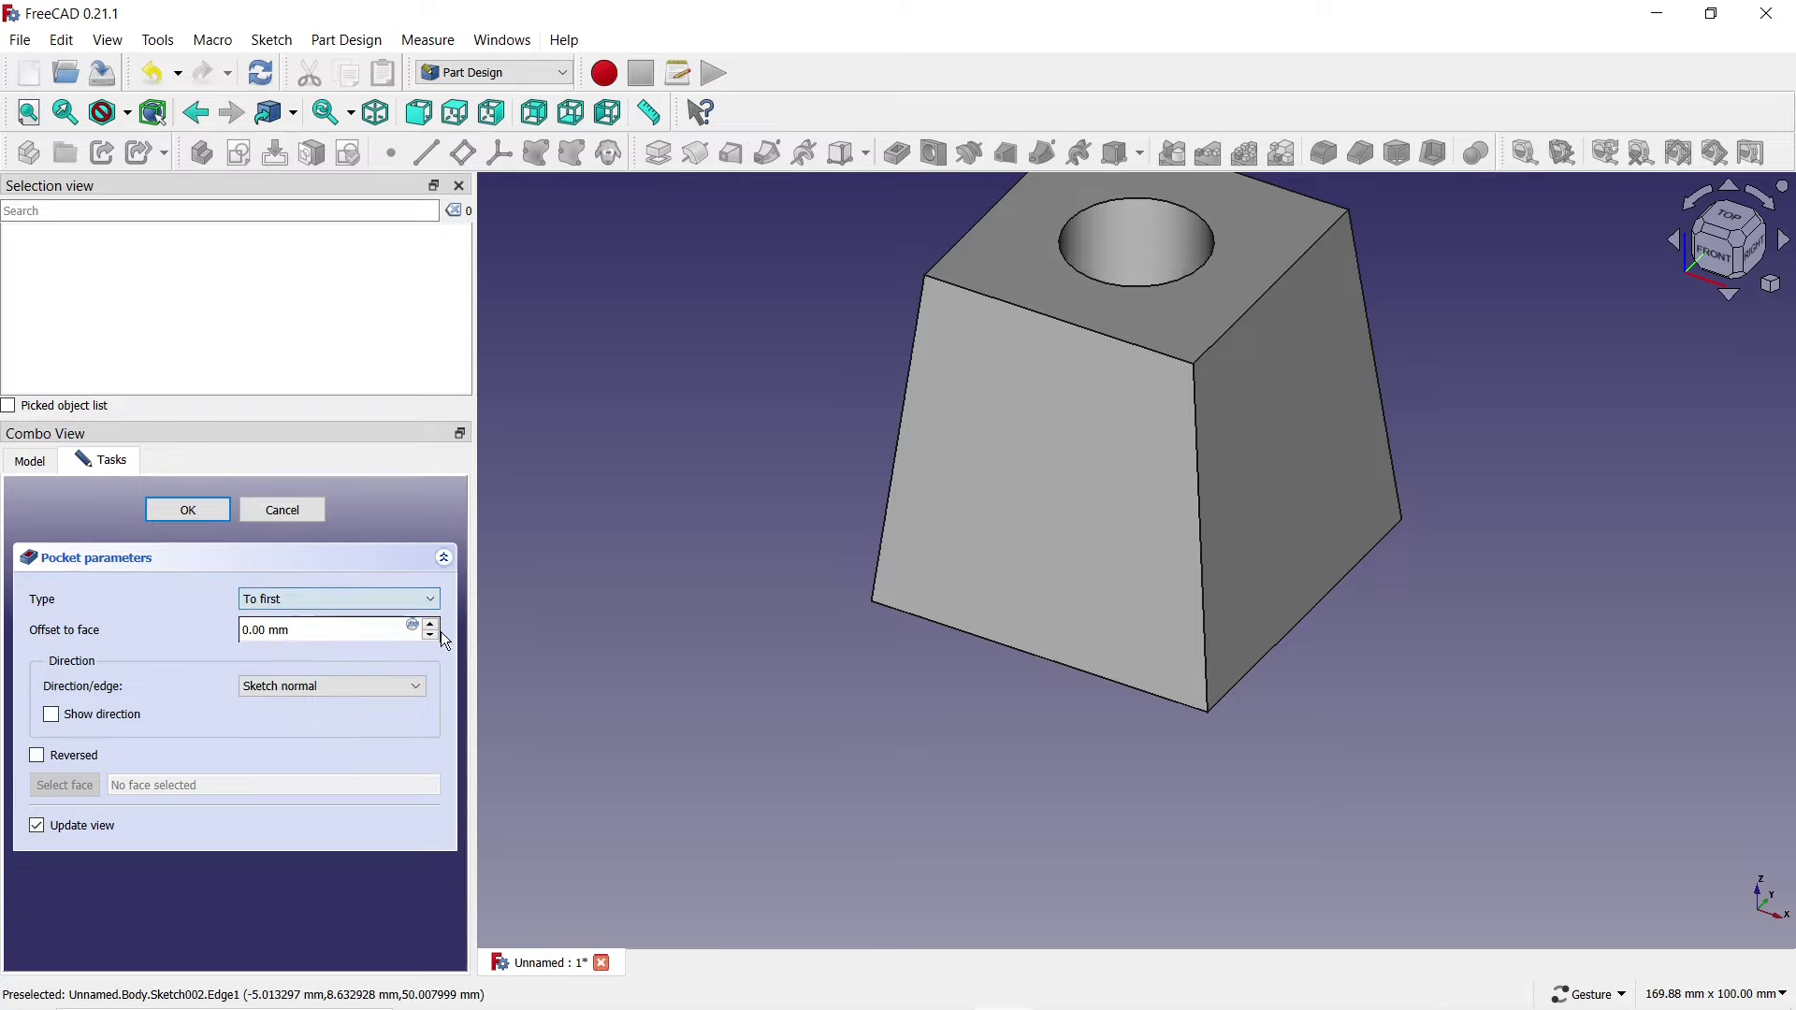
{"action": "mouse_move", "coordinate": [761, 352]}
{"action": "left_mouse_down"}
{"action": "mouse_move", "coordinate": [811, 394]}
{"action": "mouse_move", "coordinate": [792, 358]}
{"action": "left_mouse_up"}
{"action": "left_click", "coordinate": [194, 513]}
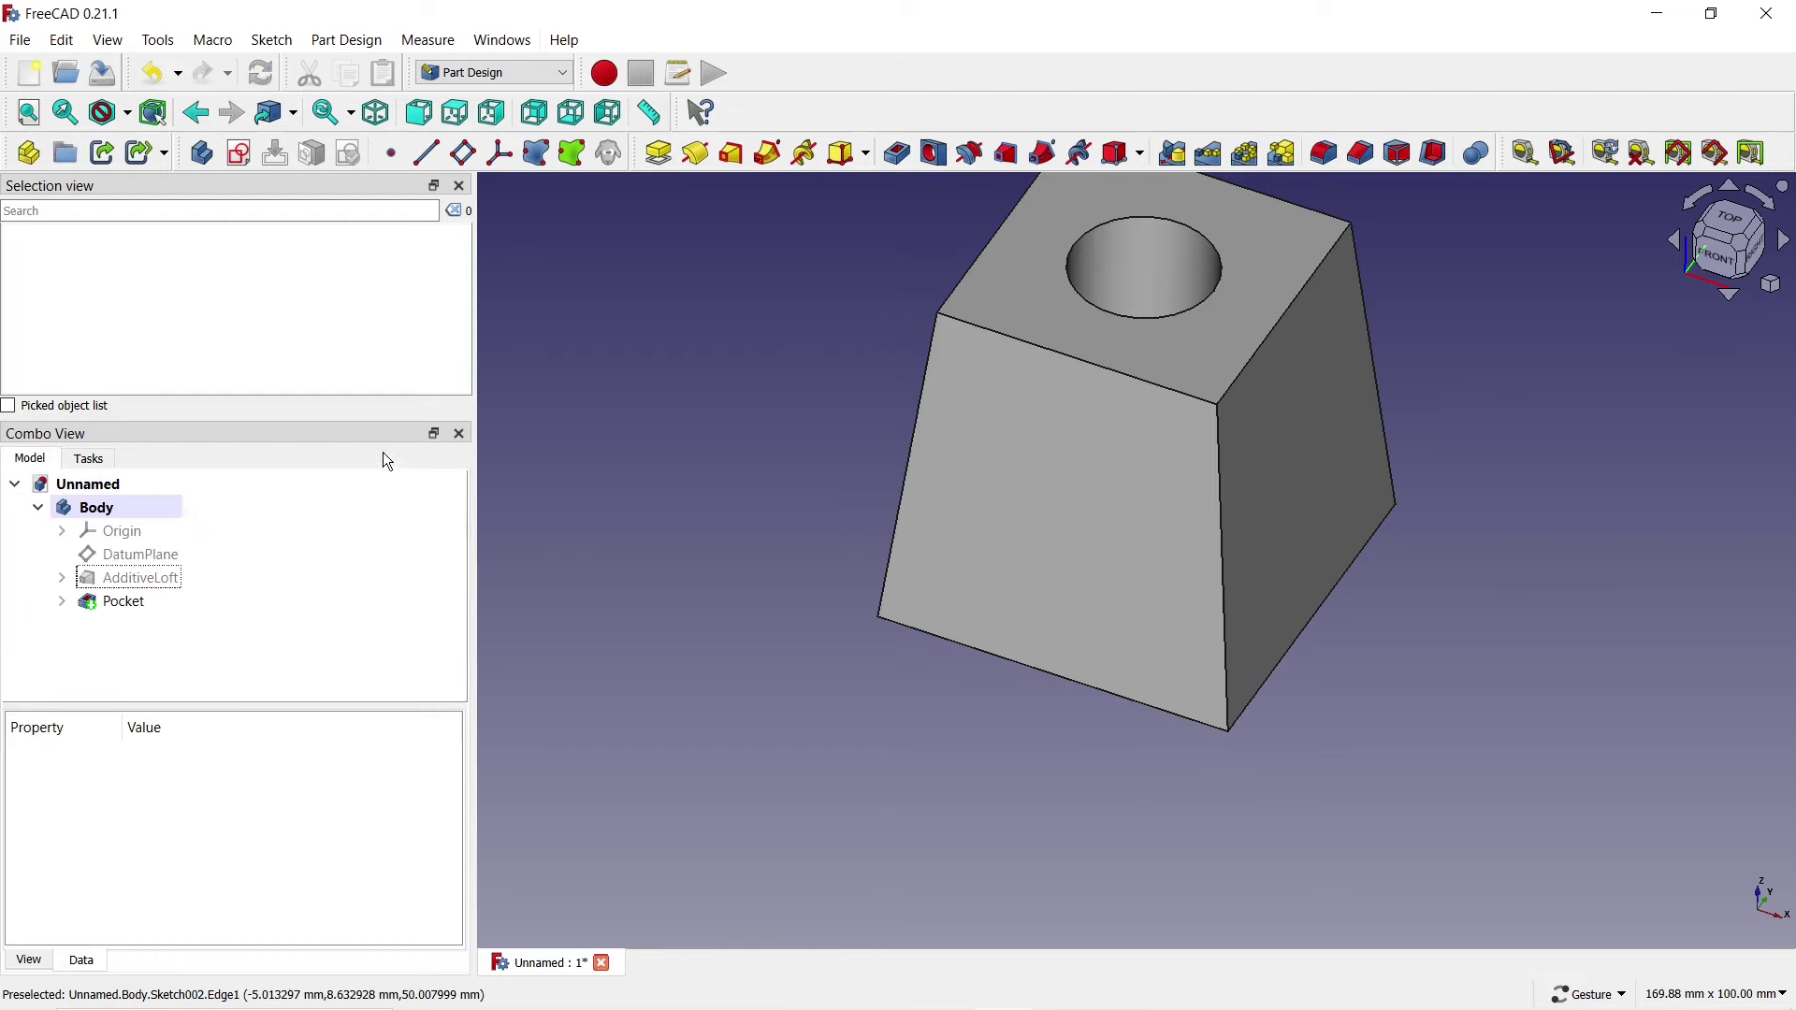
Attach a datum plane to the top face, offset -5 mm along z.
{"action": "left_click", "coordinate": [974, 303]}
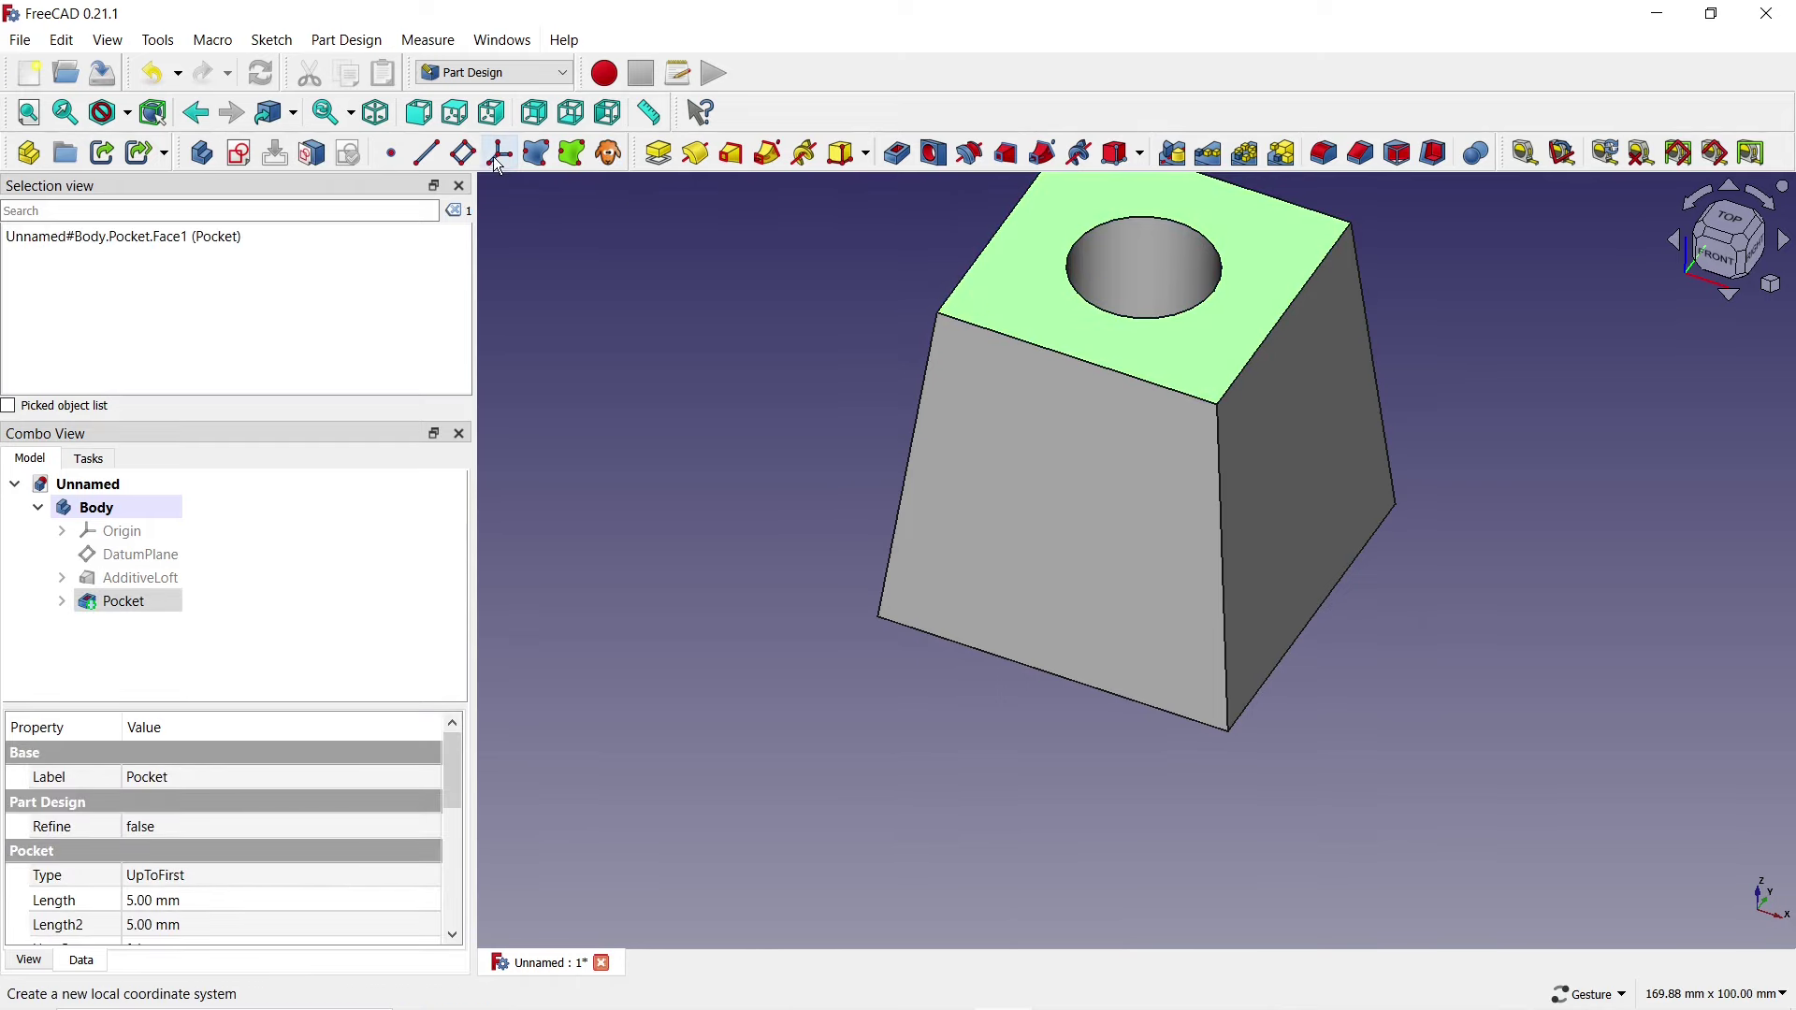
{"action": "left_click", "coordinate": [465, 155]}
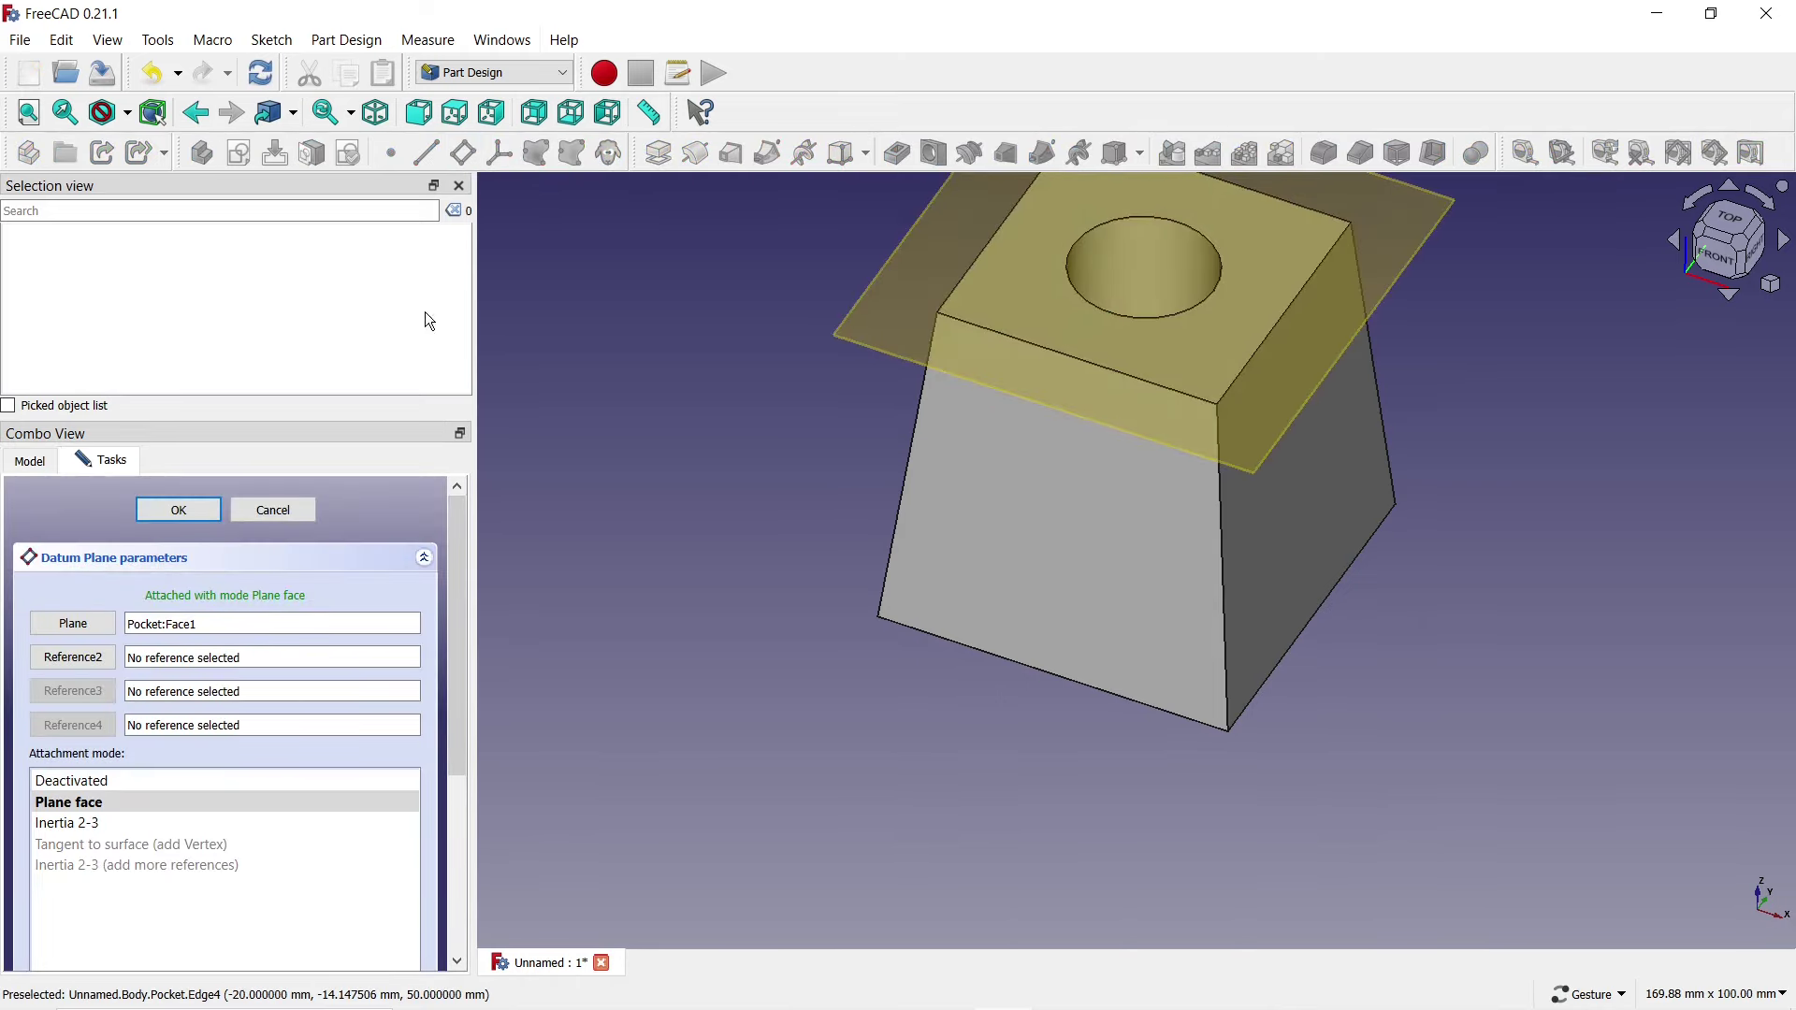
{"action": "left_click_drag", "start_coordinate": [457, 570], "coordinate": [463, 773]}
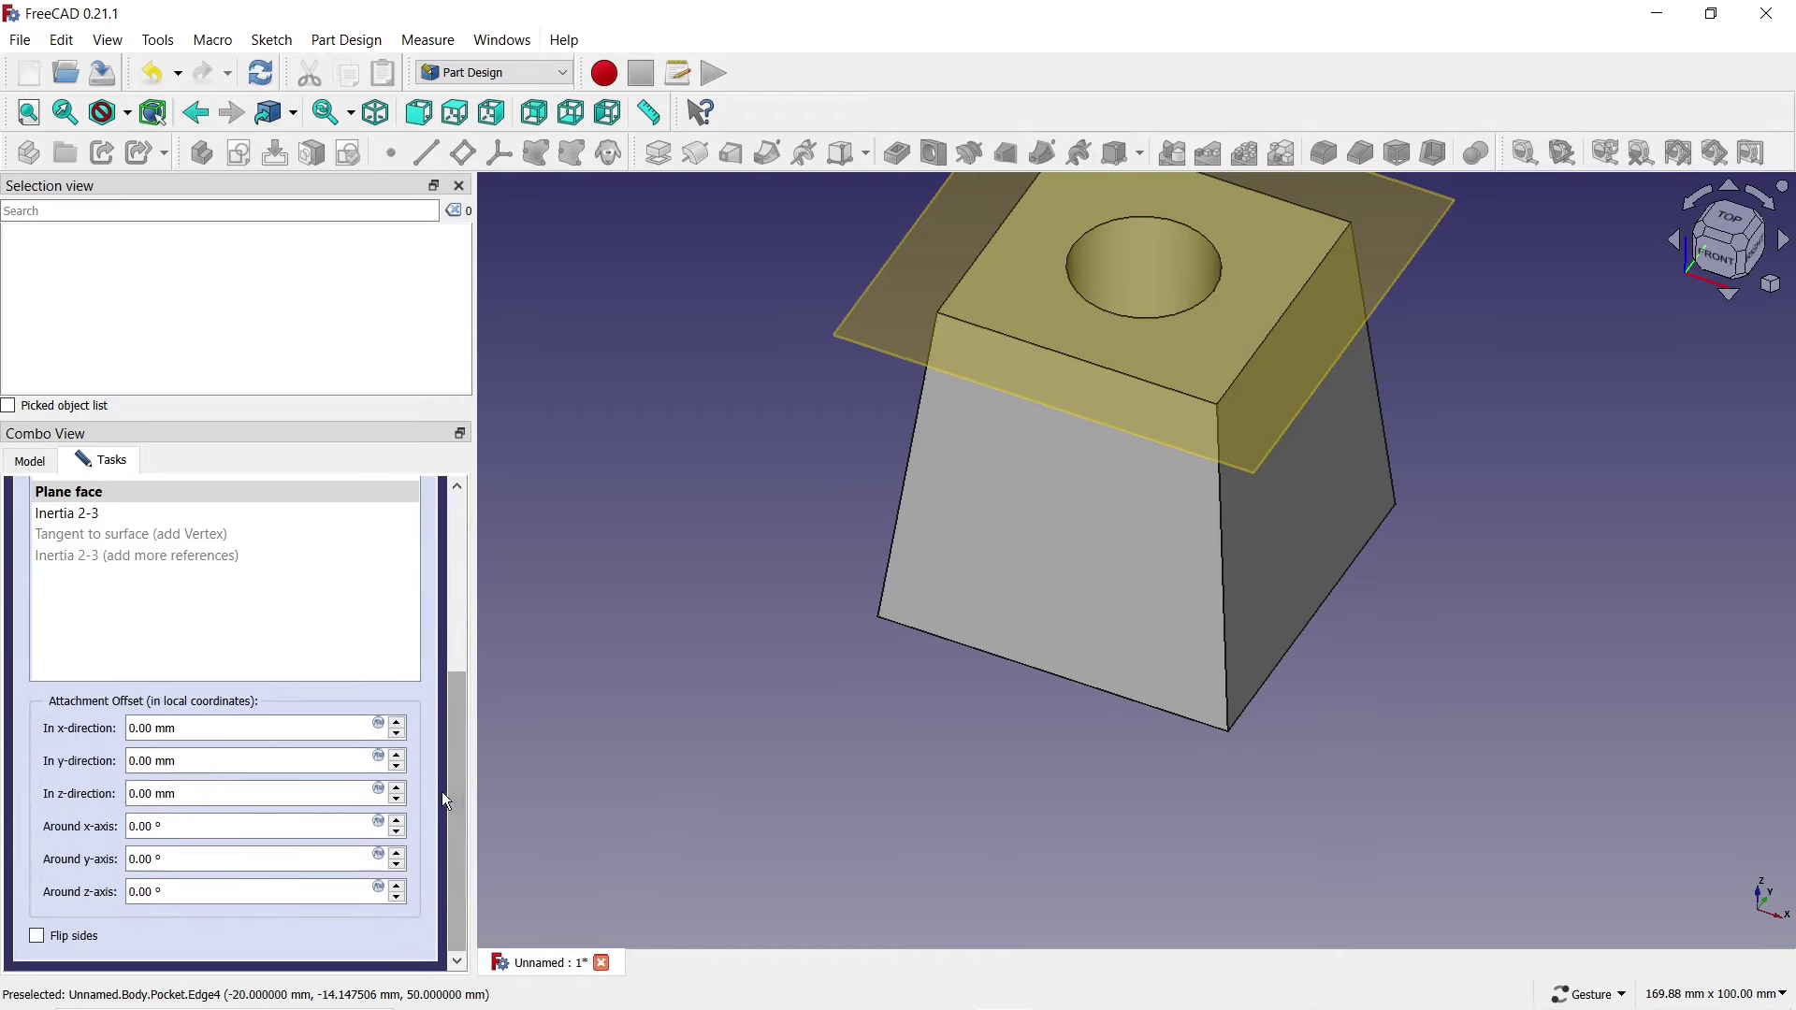
{"action": "left_click", "coordinate": [396, 799]}
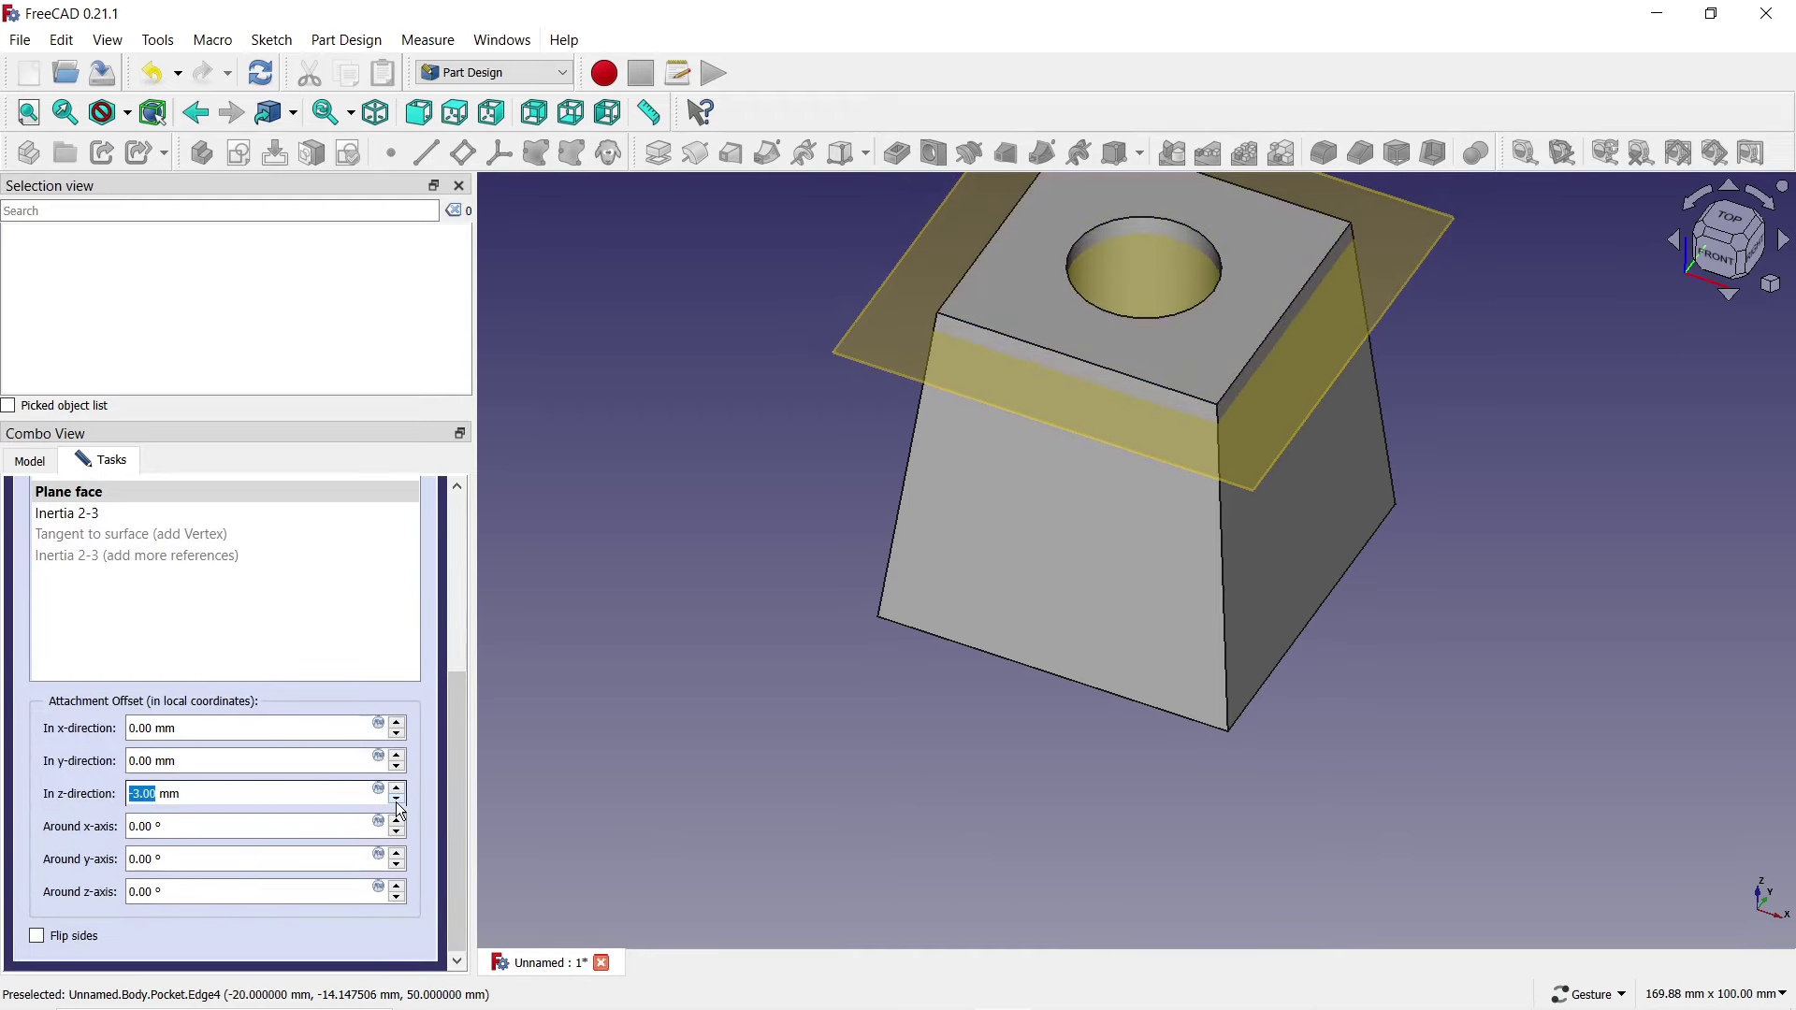
{"action": "left_click", "coordinate": [396, 800]}
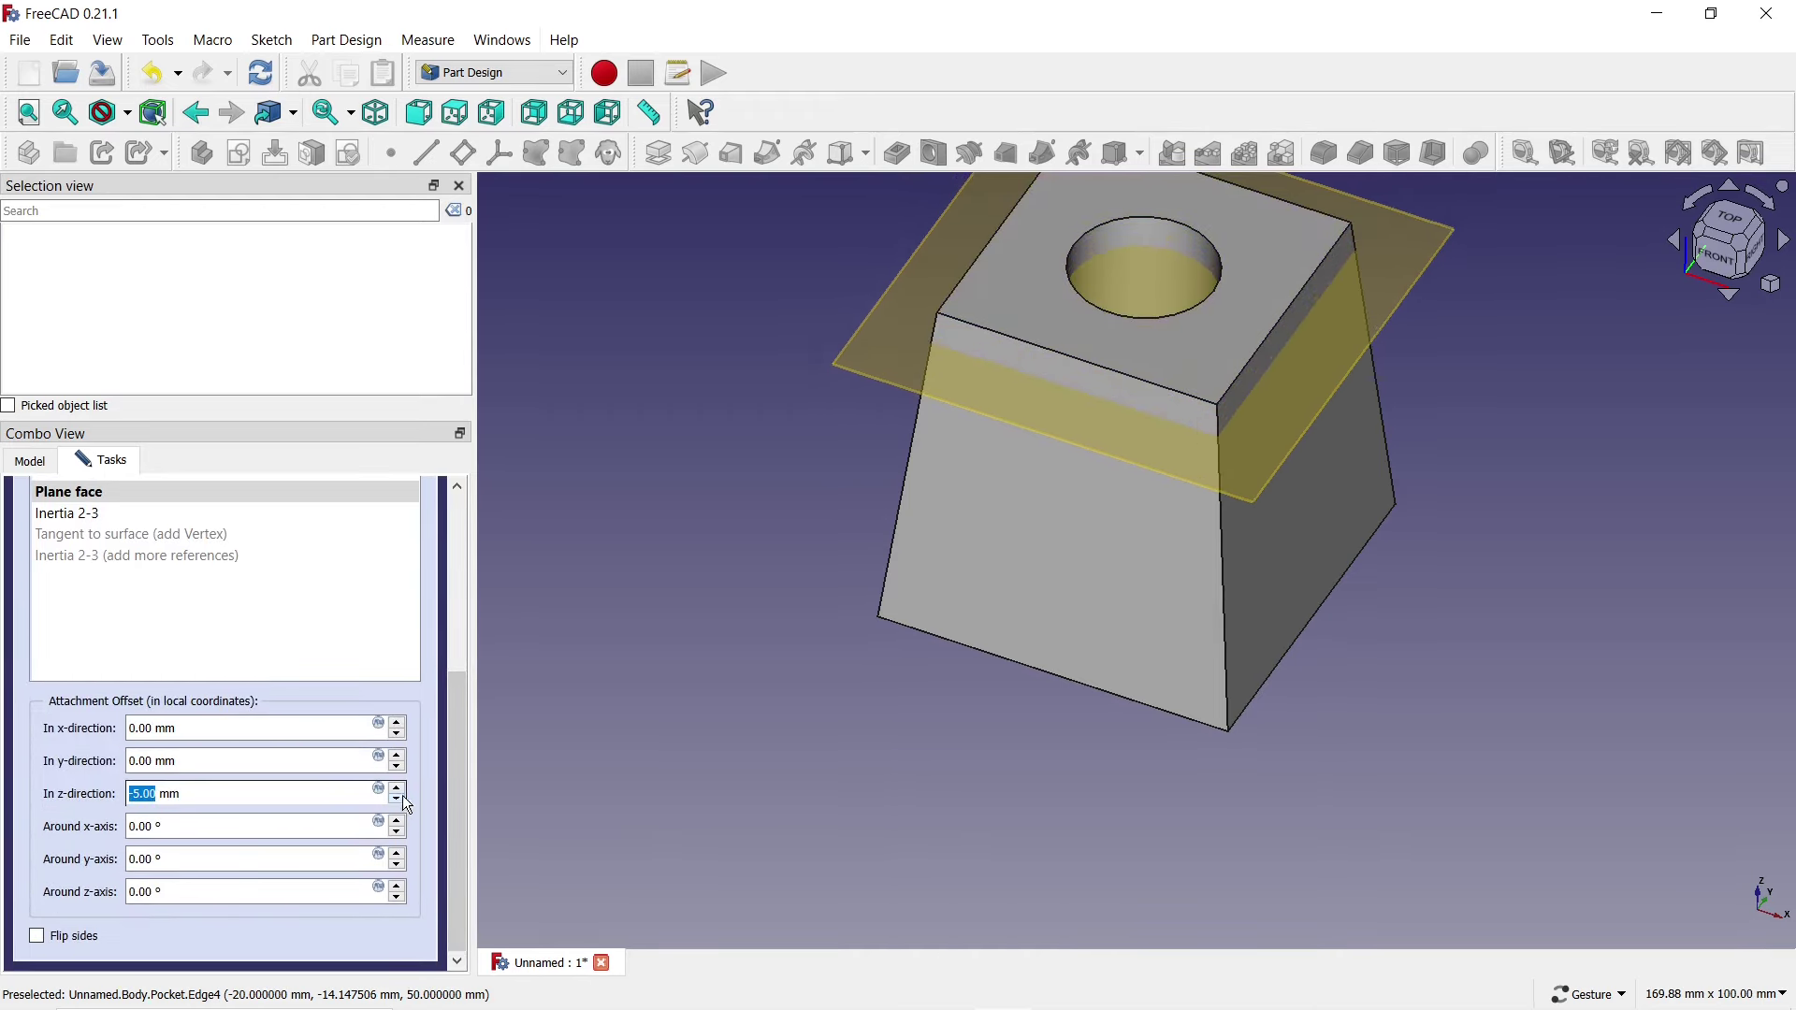
{"action": "left_click_drag", "start_coordinate": [459, 755], "coordinate": [484, 580]}
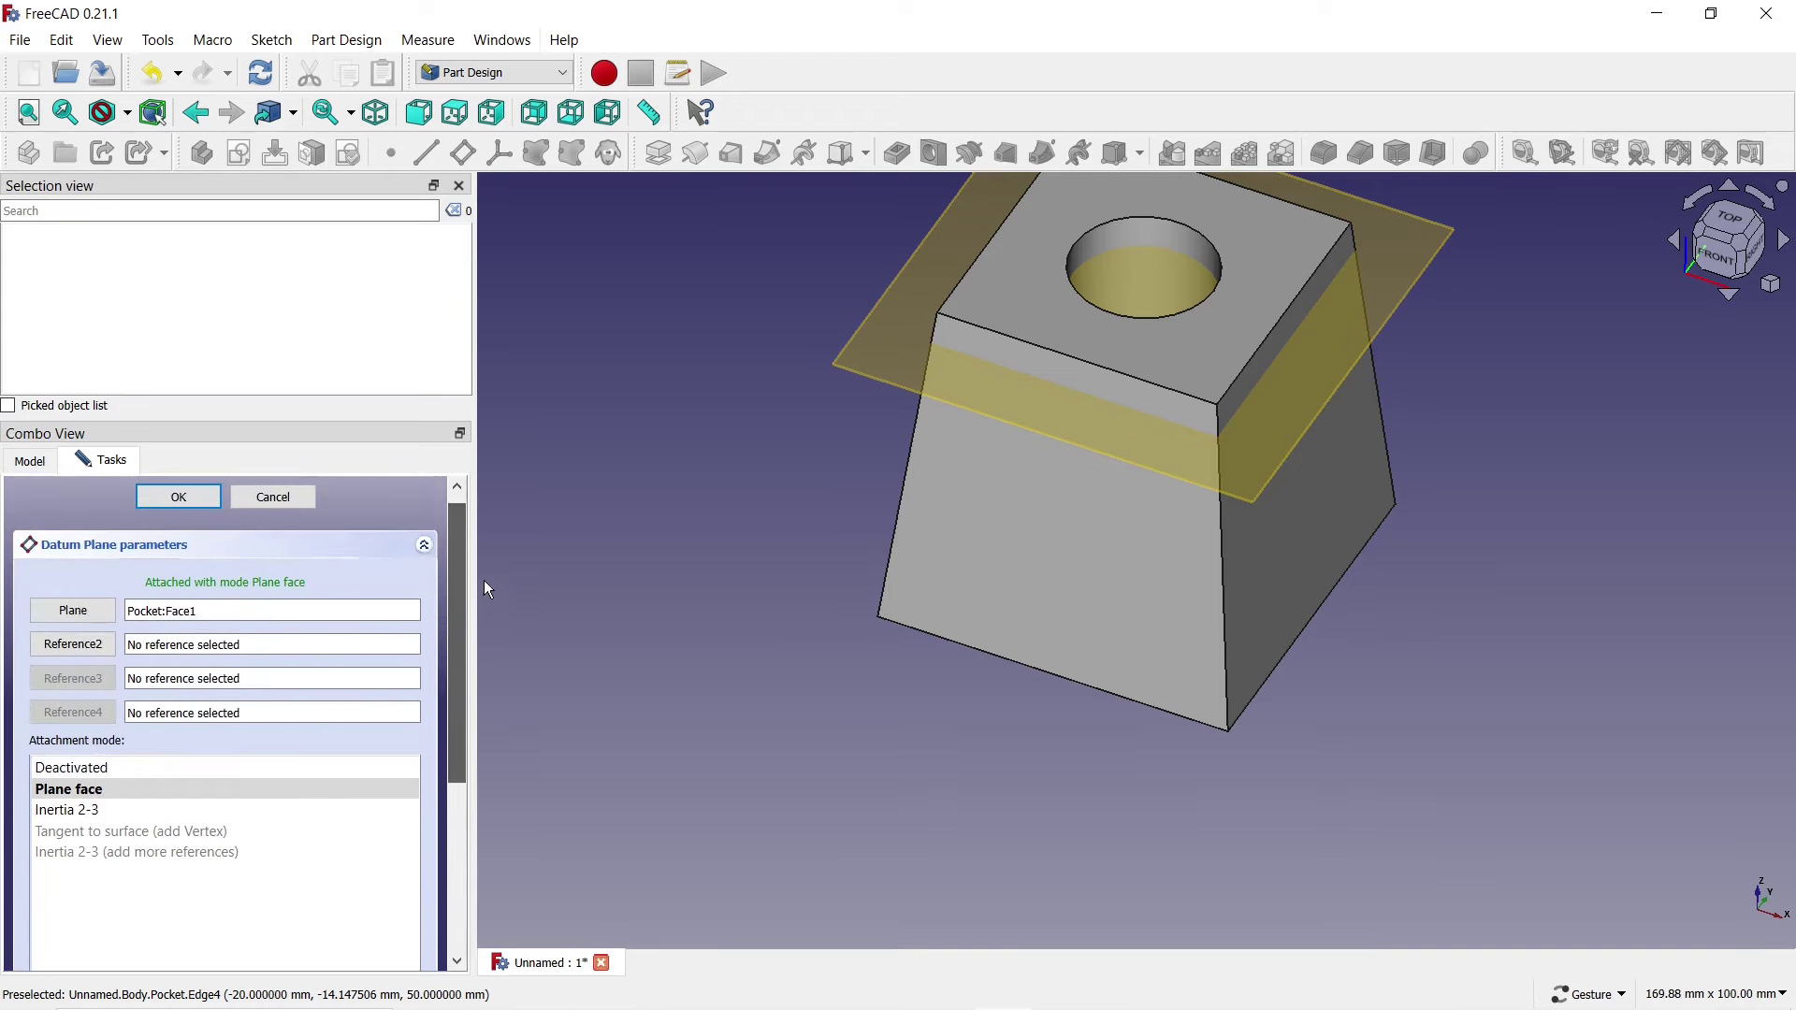
{"action": "left_click", "coordinate": [176, 522]}
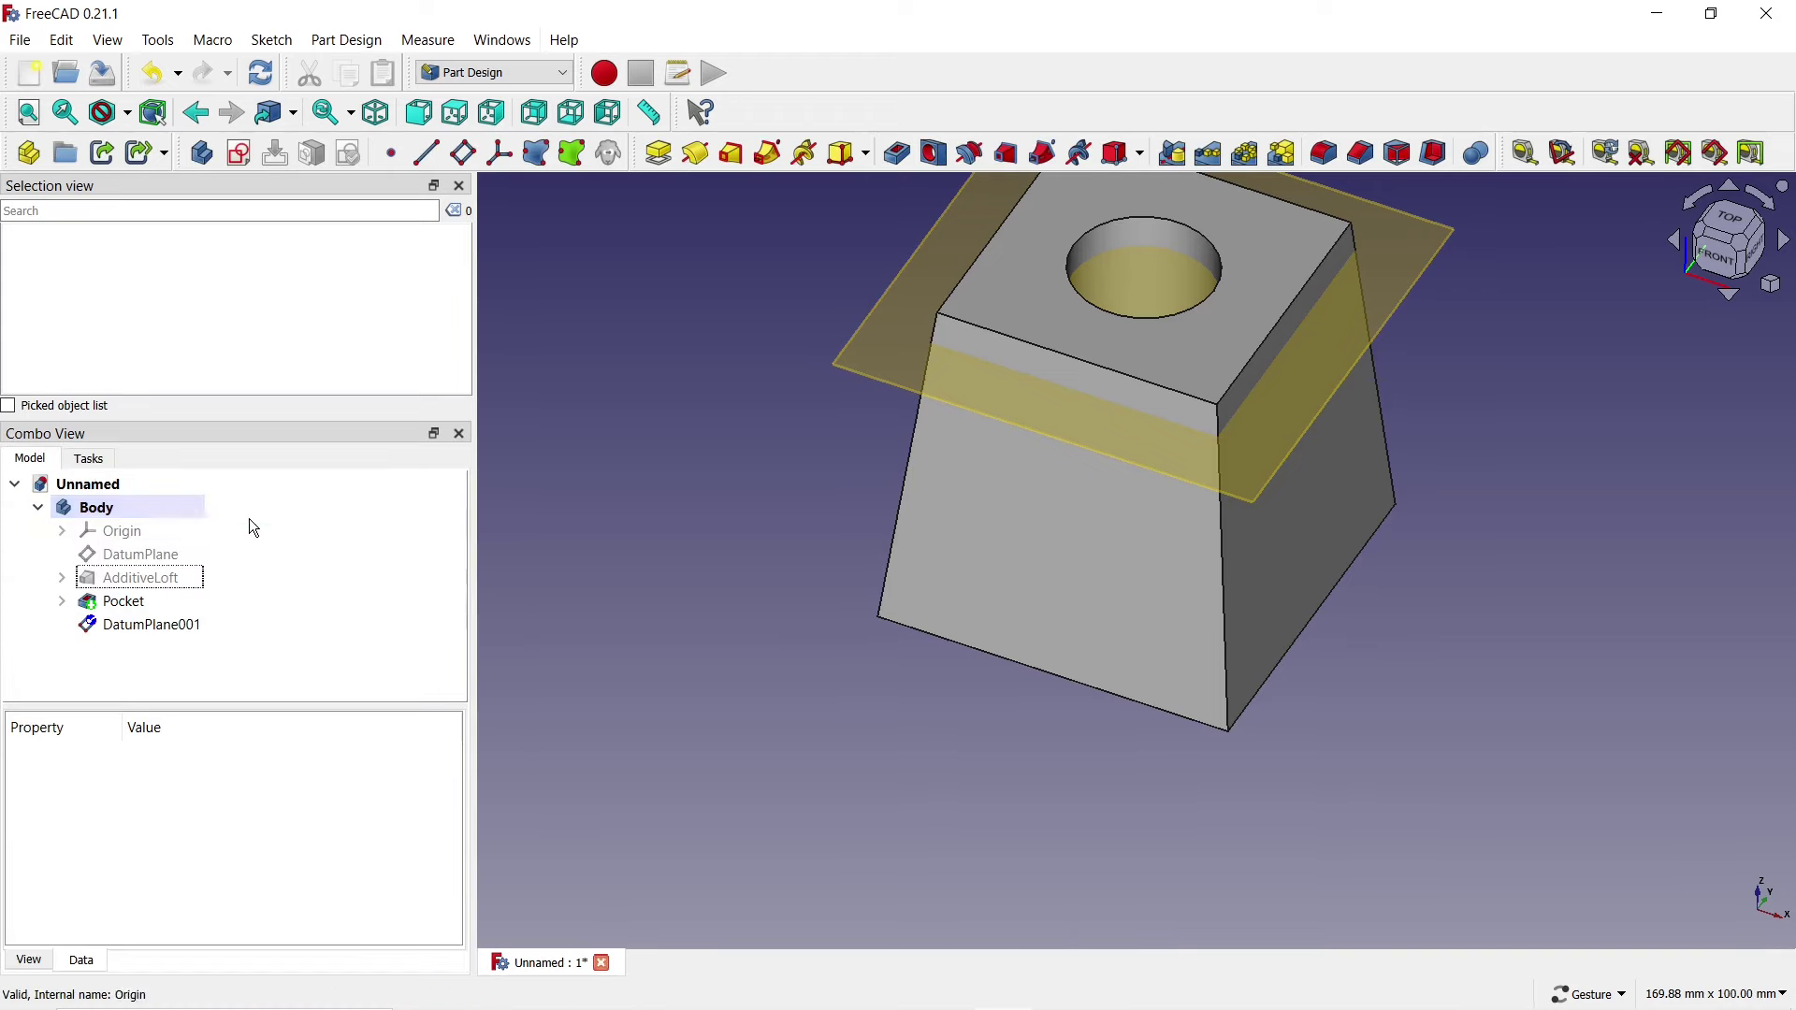
{"action": "left_click", "coordinate": [881, 371]}
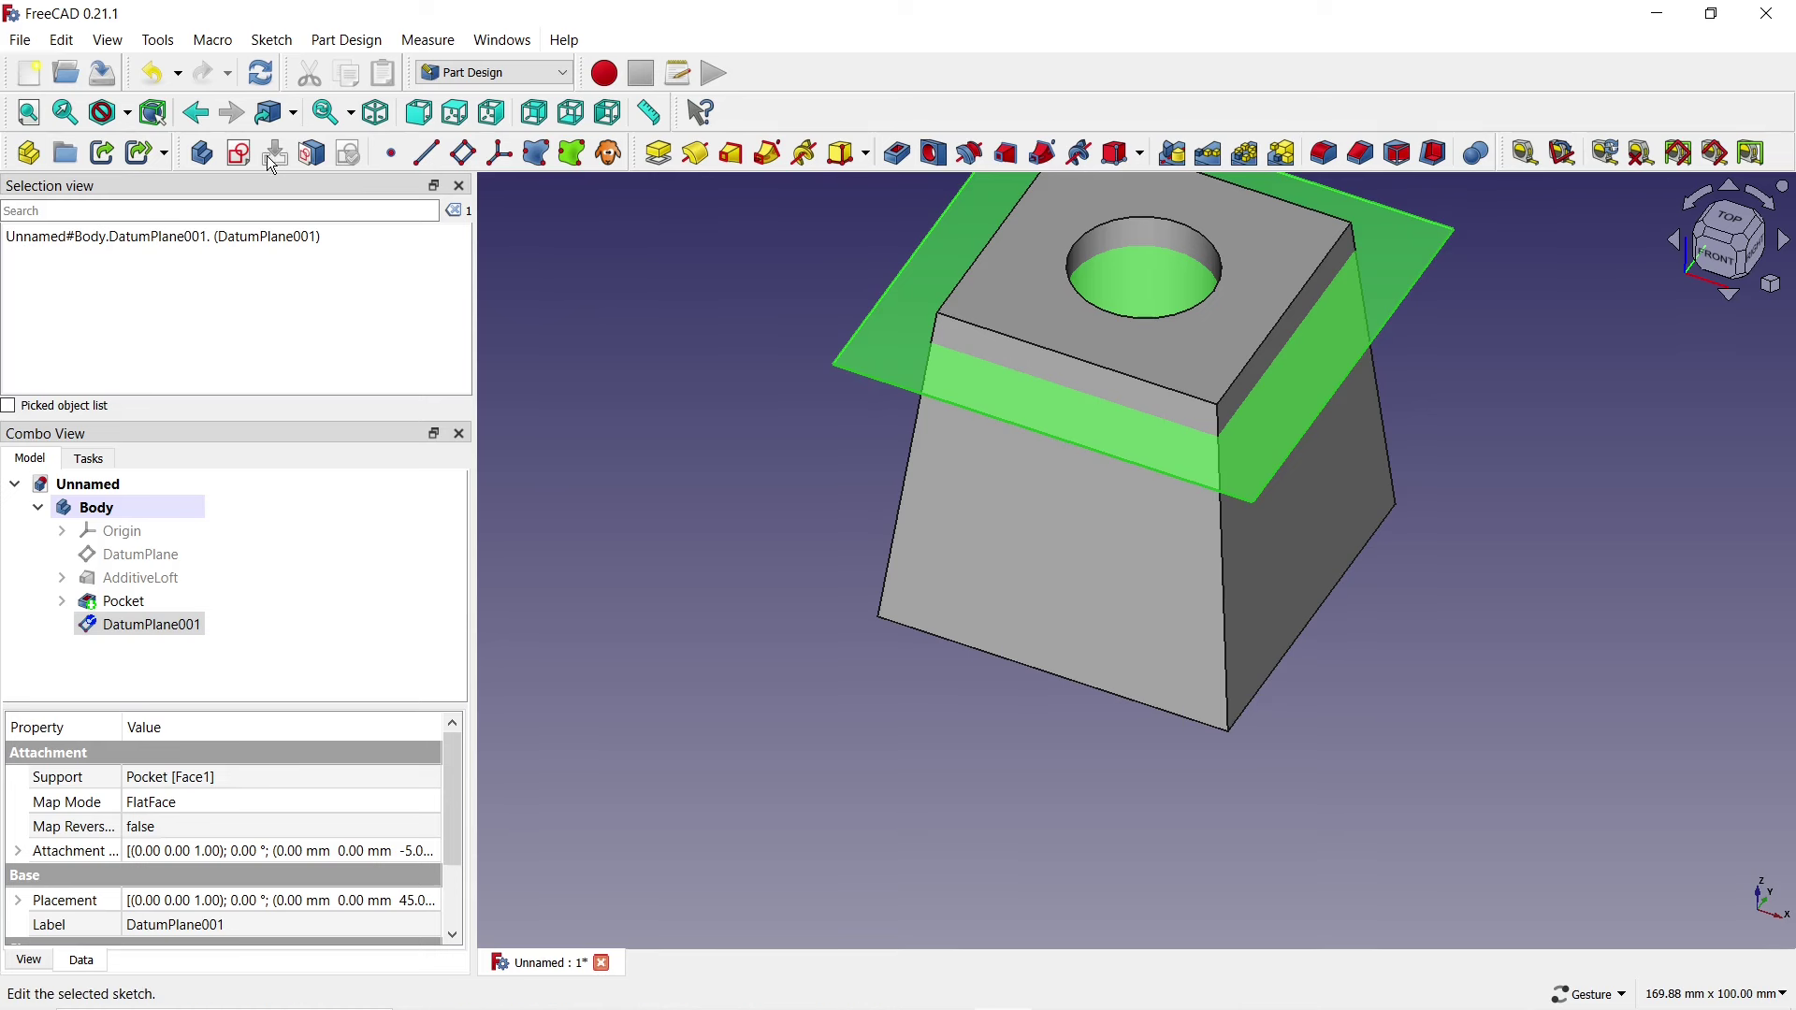
Sketch on DatumPlane001 an origin-centred circle constrained to 50 mm diameter.
{"action": "left_click", "coordinate": [239, 154]}
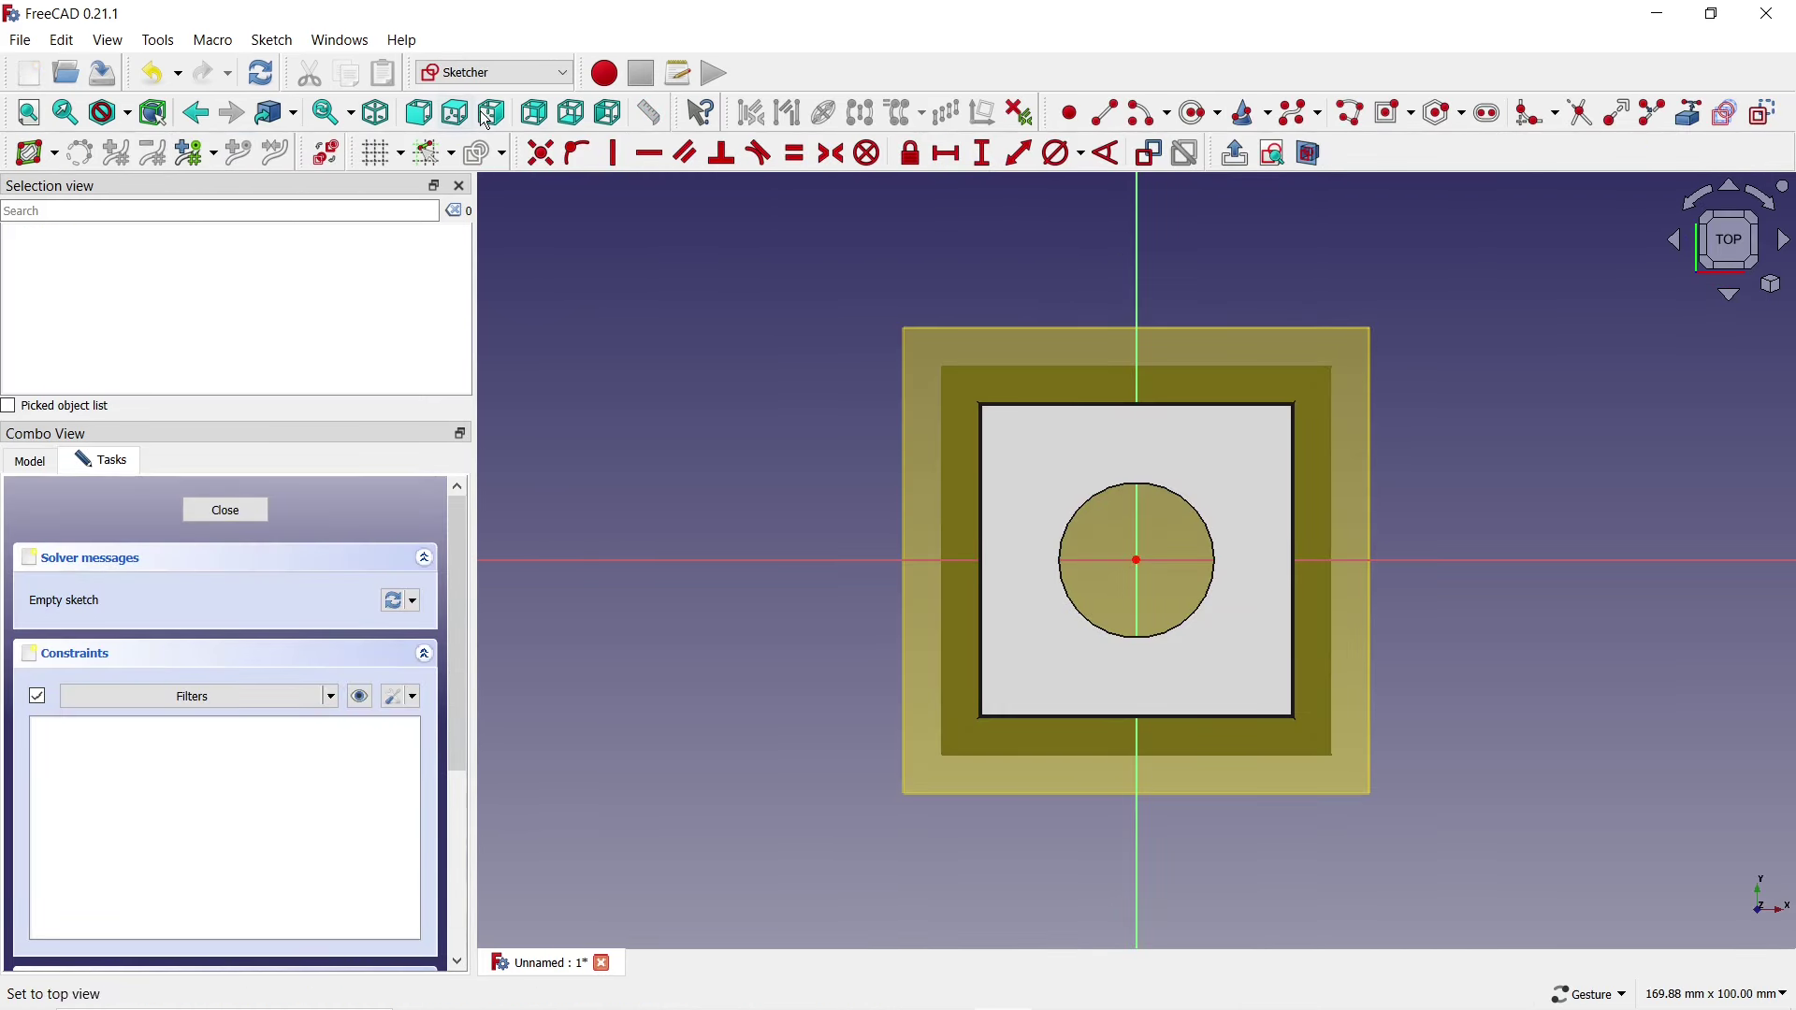
{"action": "left_click", "coordinate": [1195, 136]}
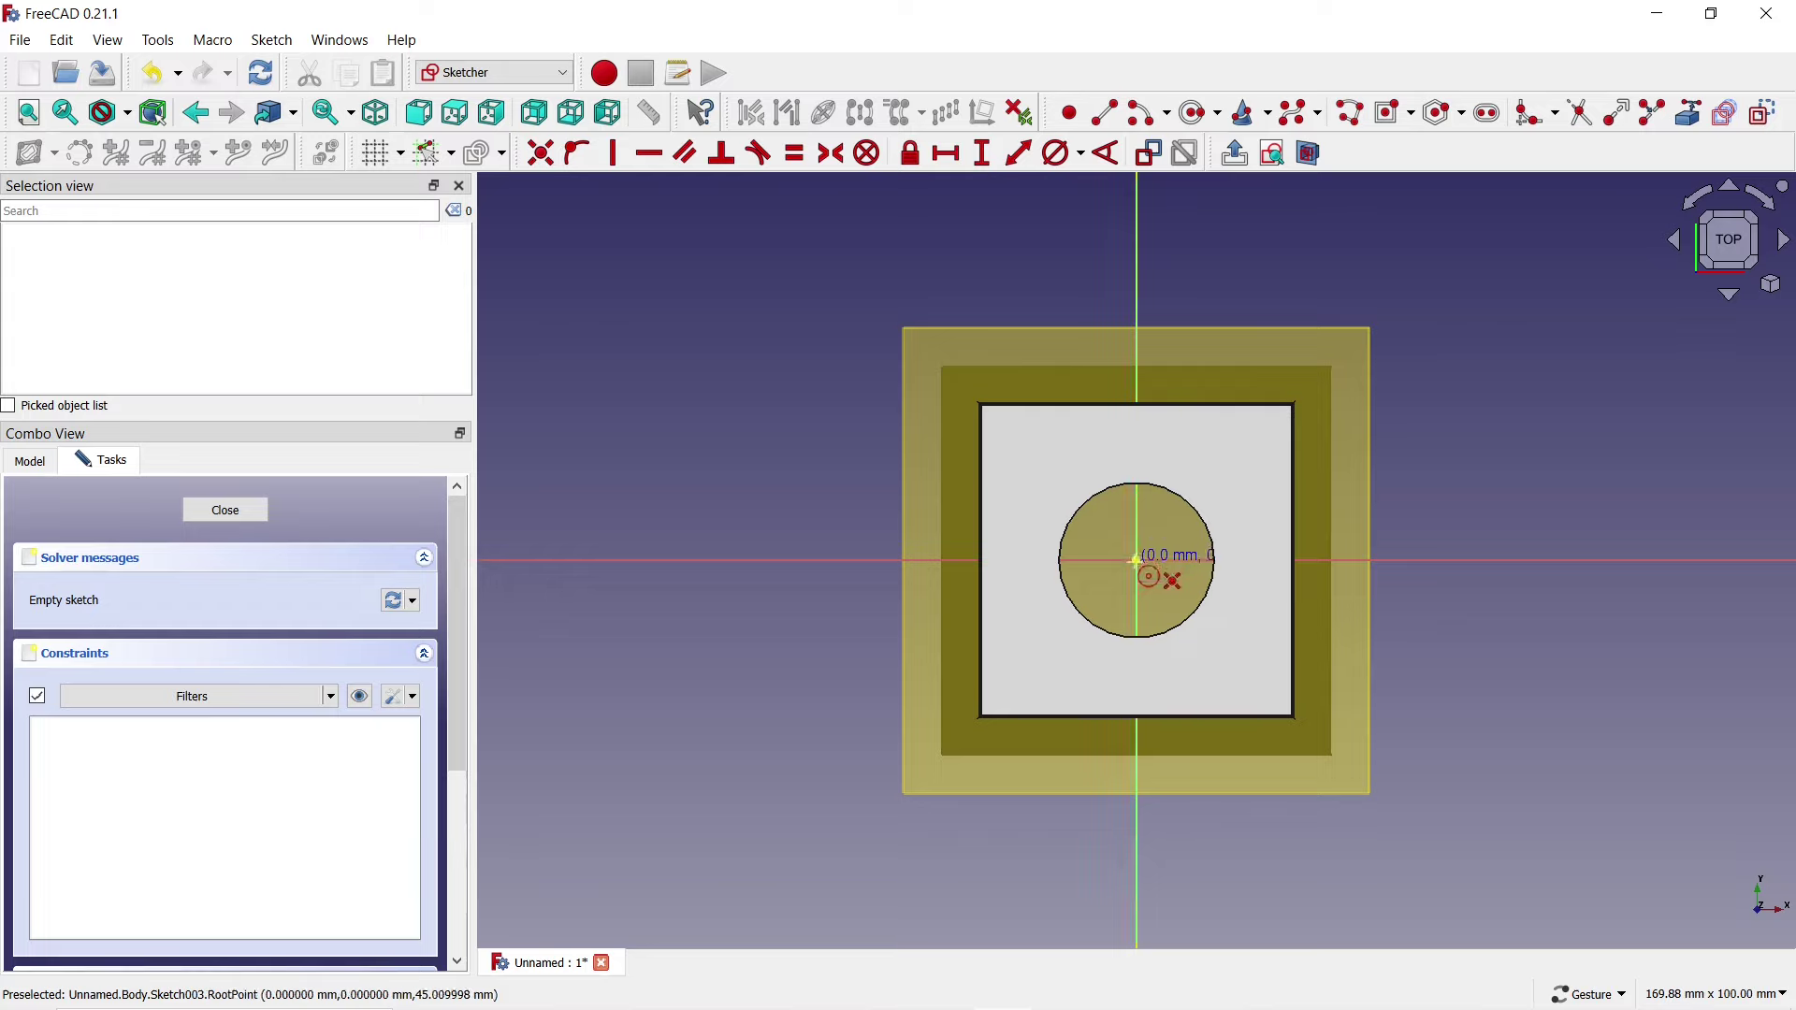
{"action": "left_click", "coordinate": [1135, 560]}
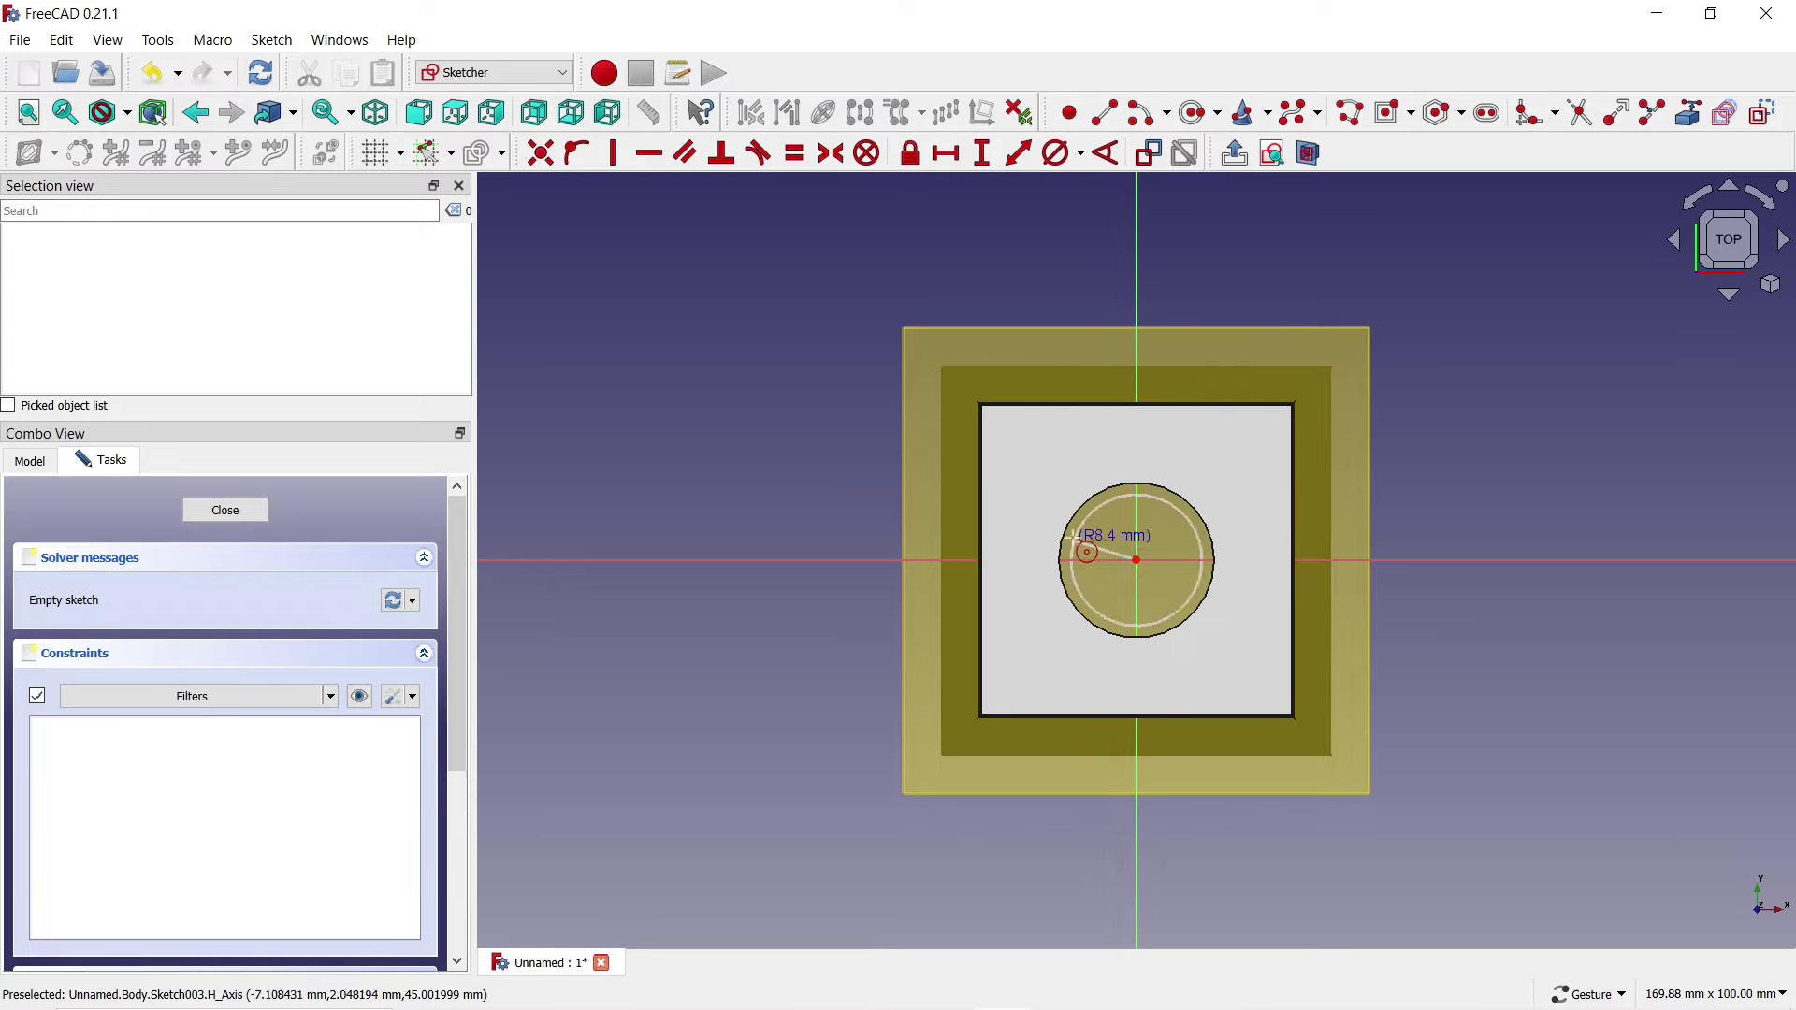
{"action": "left_click", "coordinate": [953, 486]}
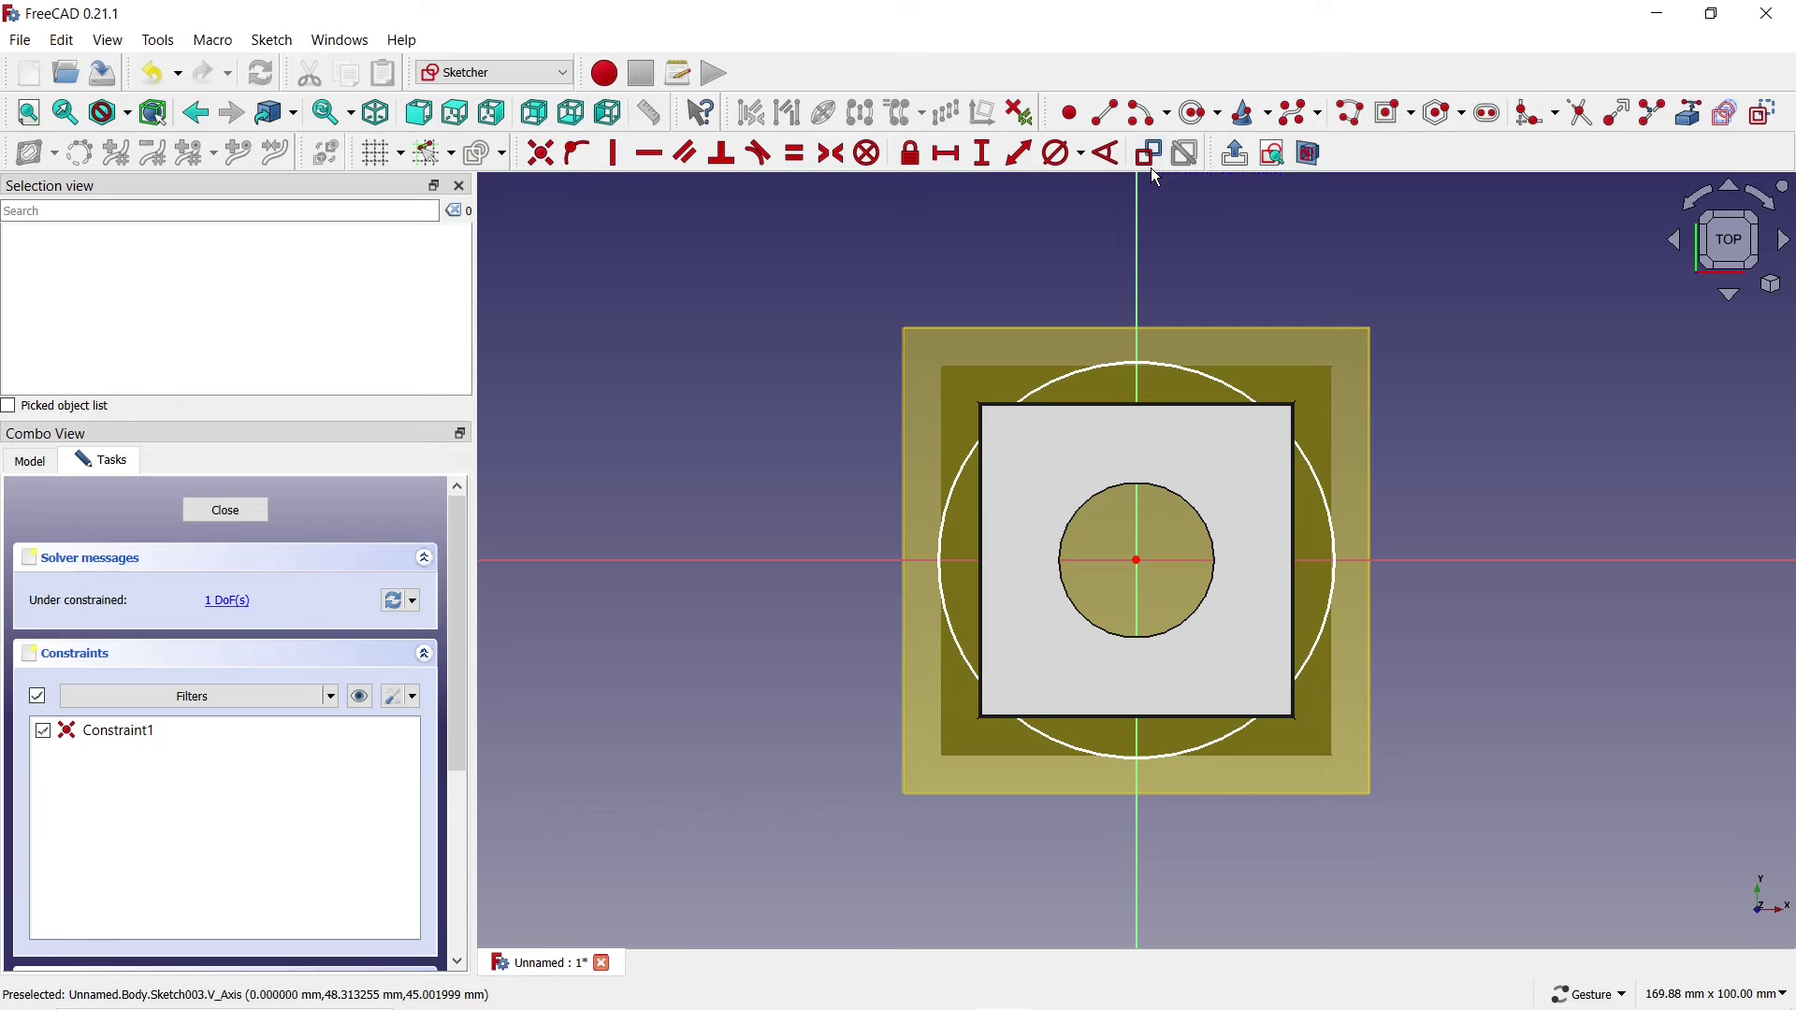
{"action": "left_click", "coordinate": [1058, 156]}
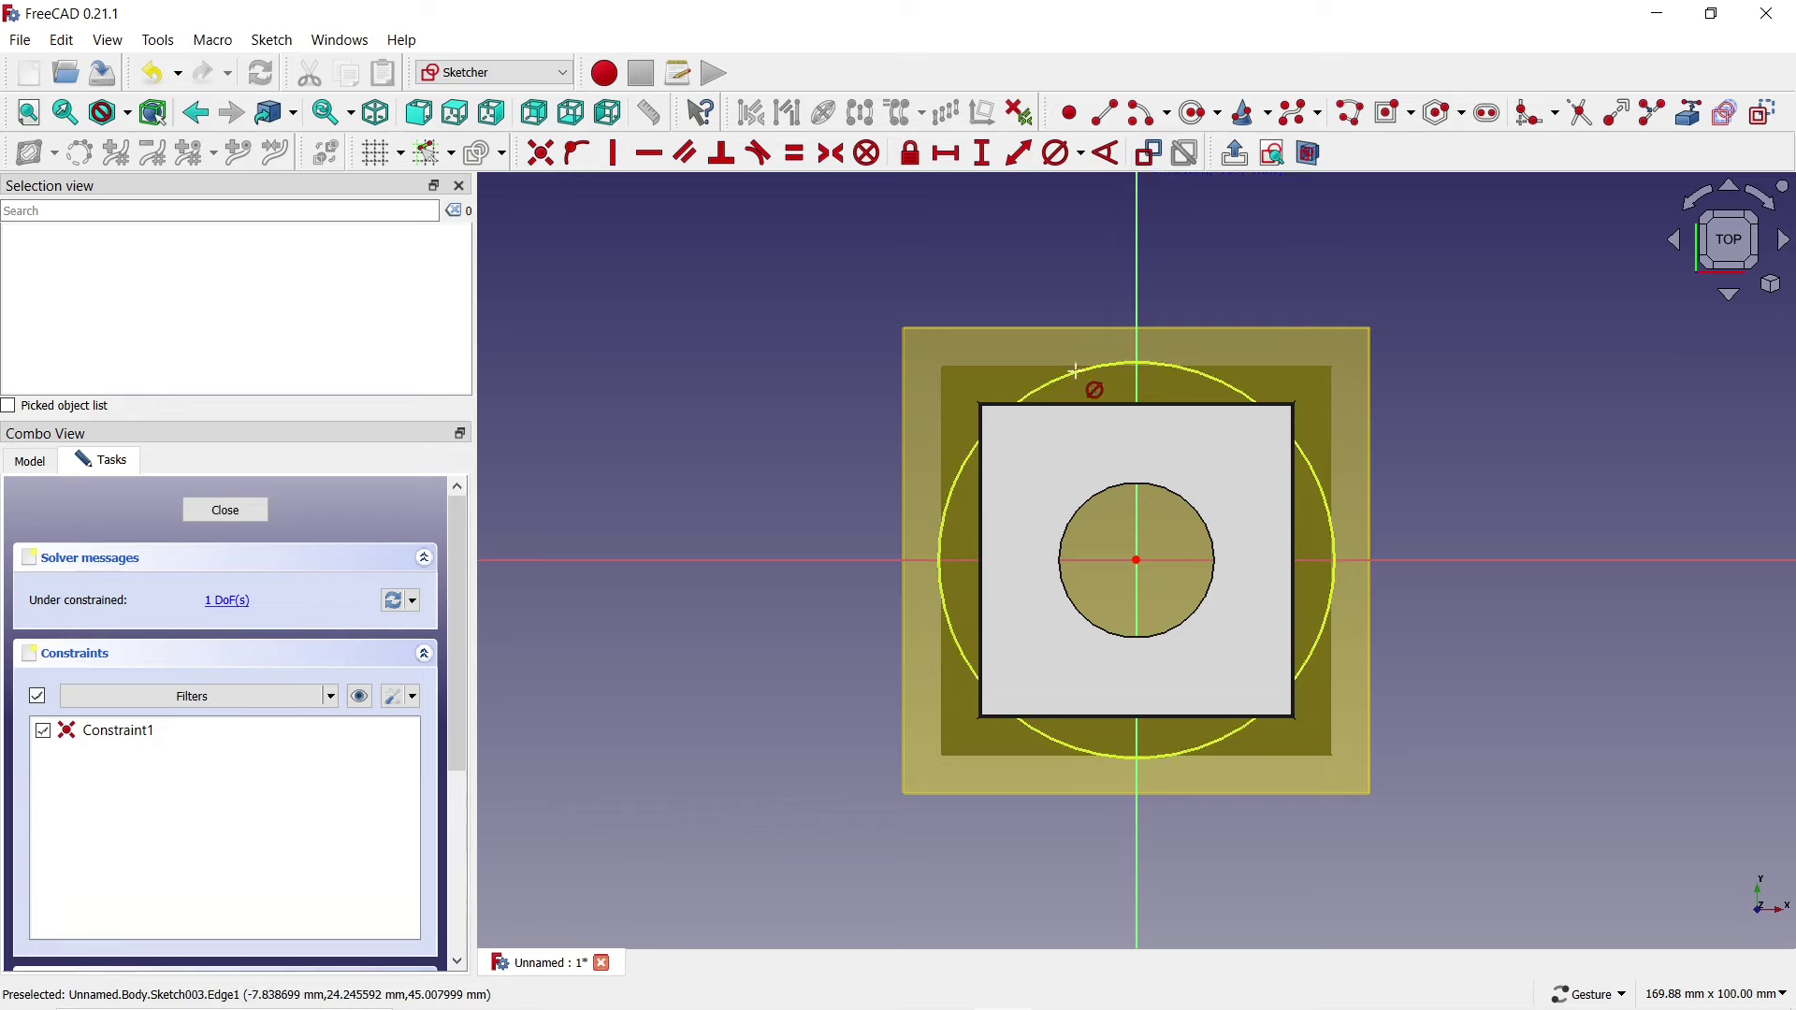
{"action": "left_click", "coordinate": [1081, 372]}
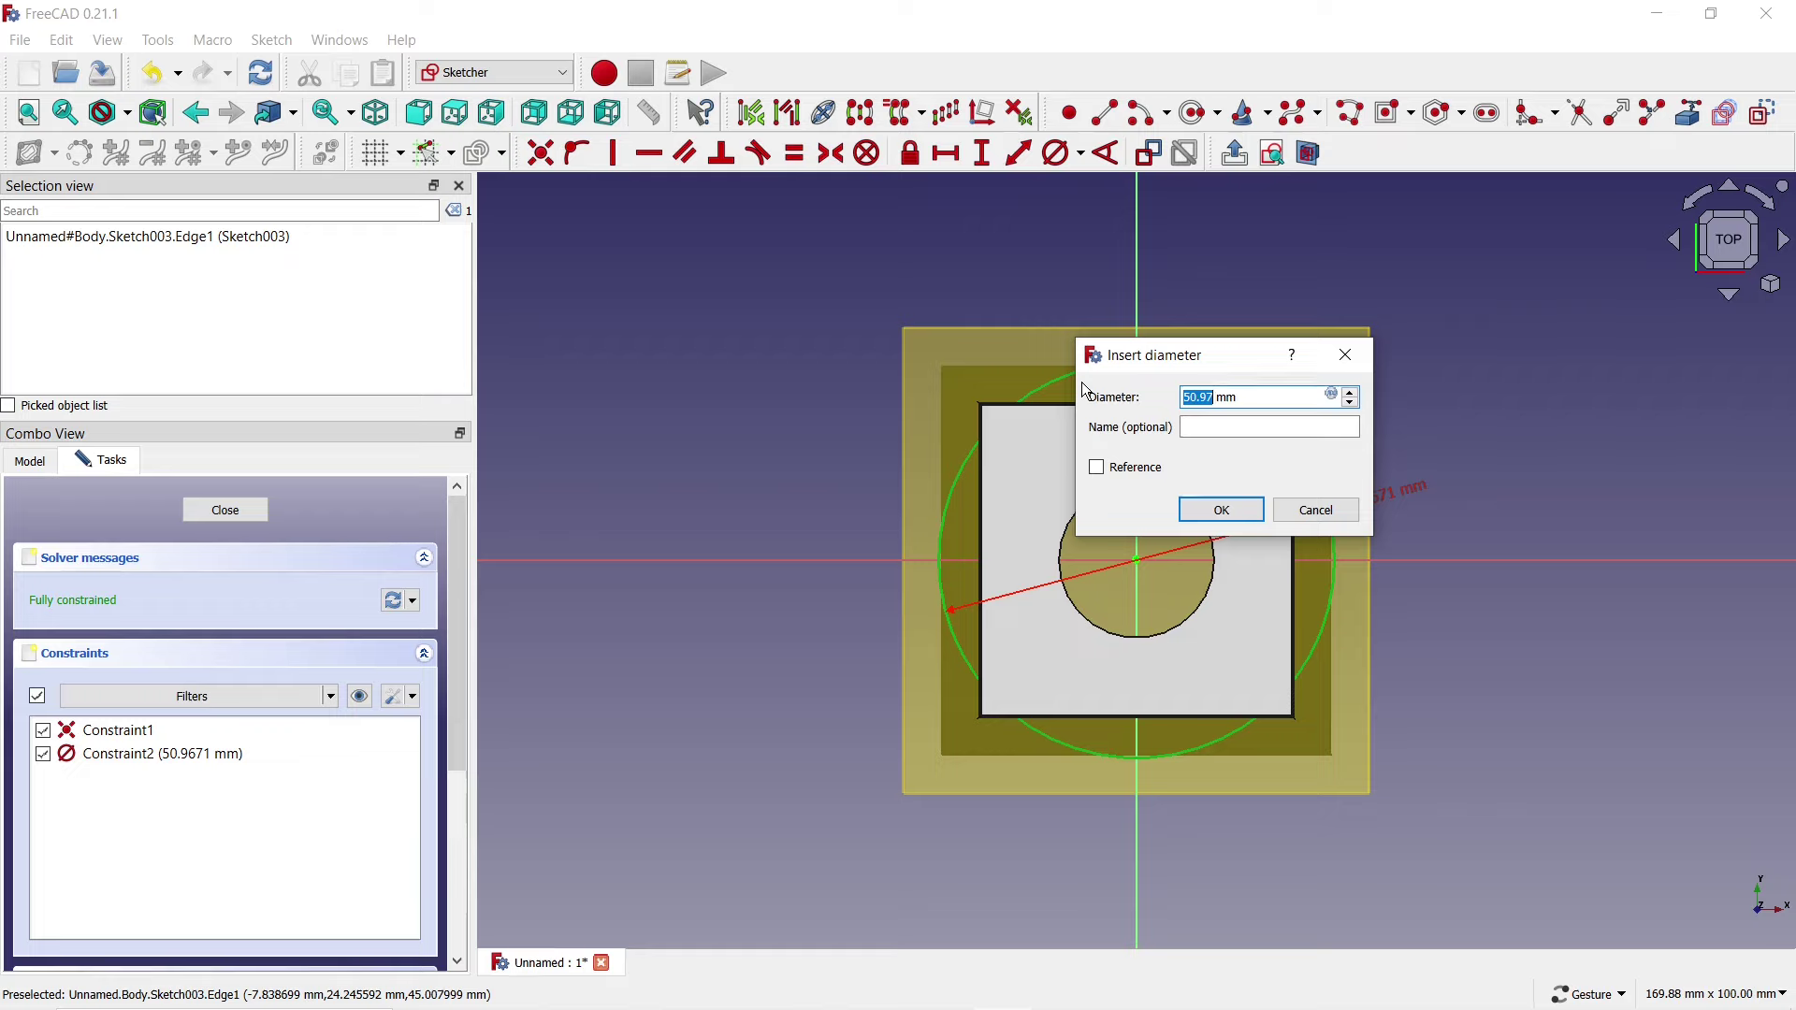
{"action": "type", "text": "5"}
{"action": "key", "text": "Return"}
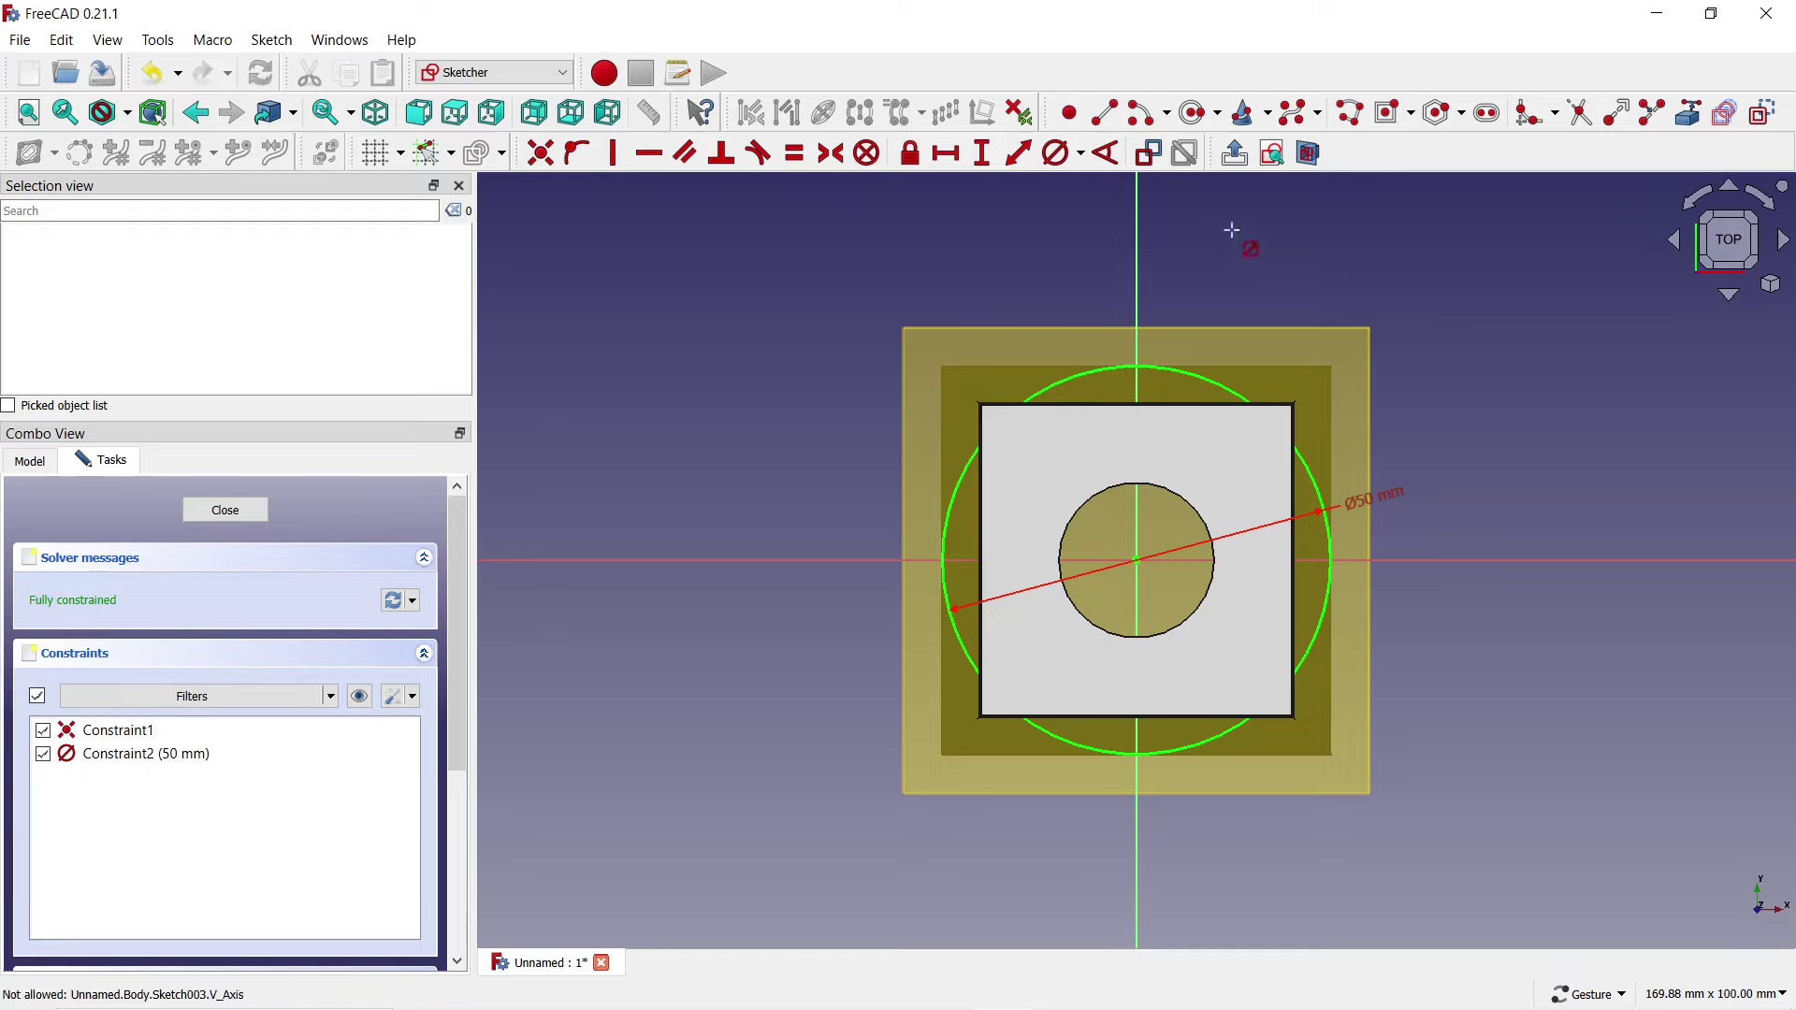
{"action": "left_click", "coordinate": [1310, 154]}
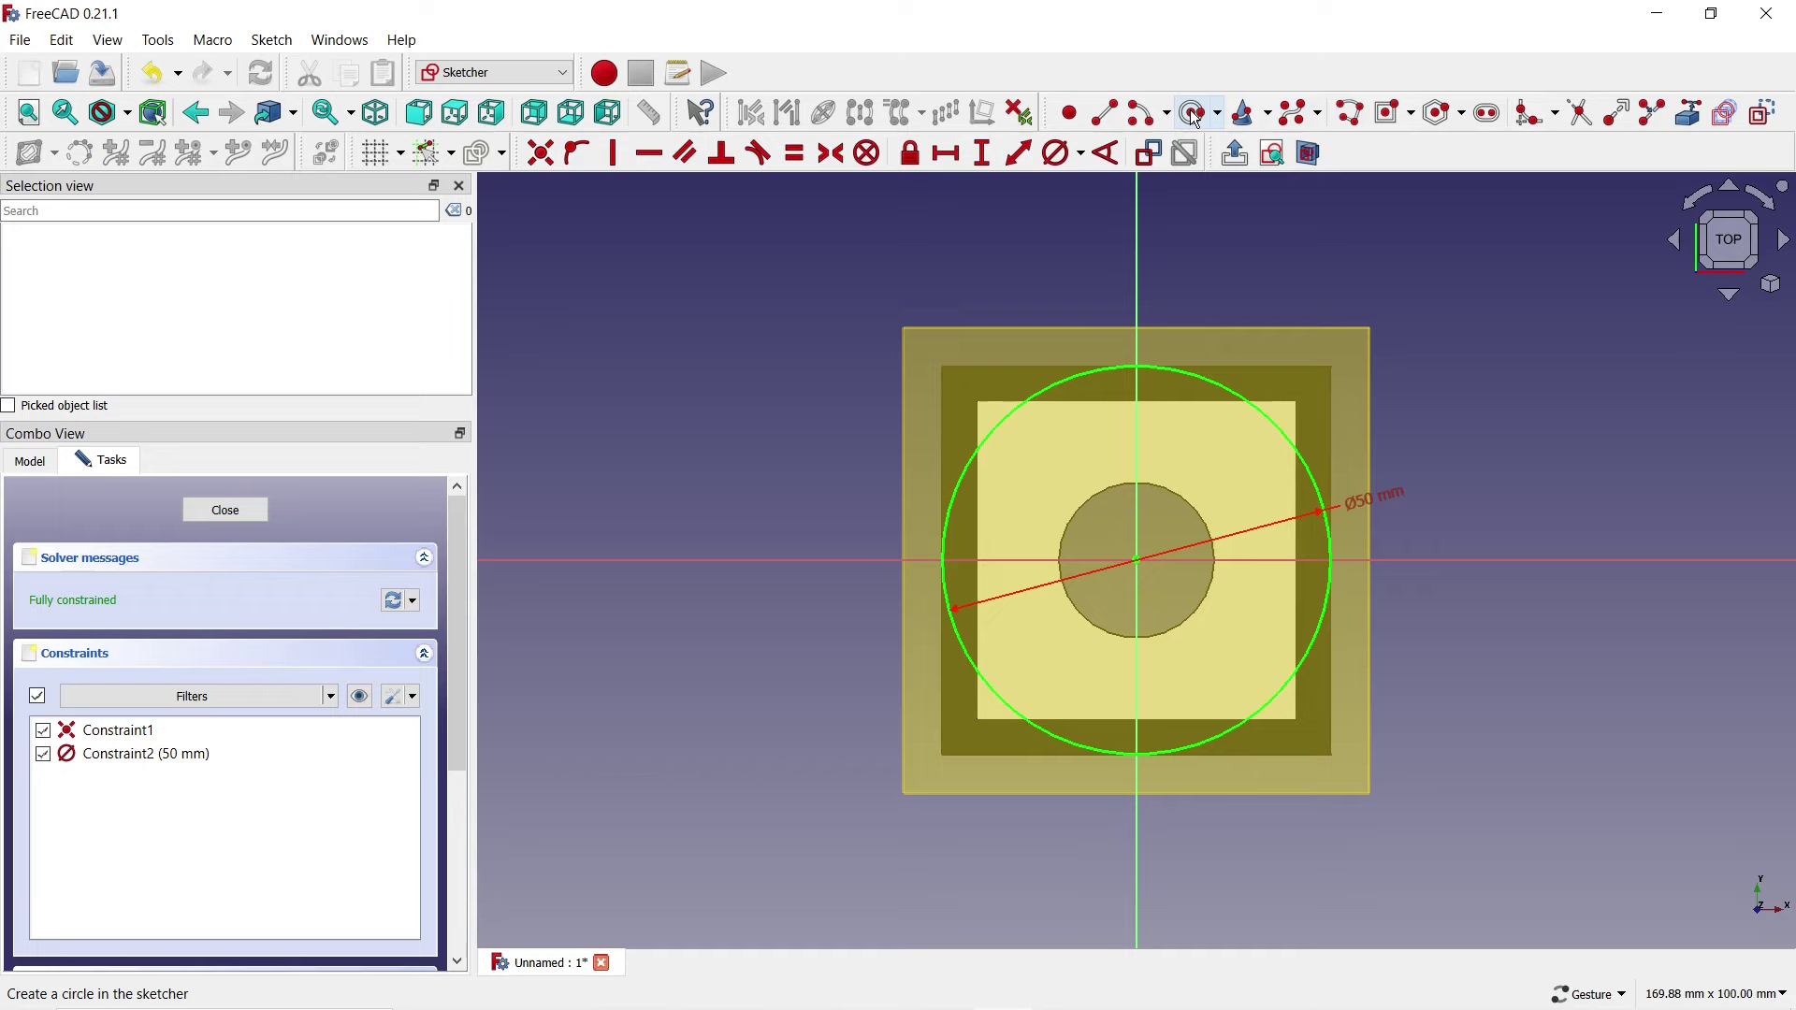
Add a concentric 80 mm diameter outer circle and close the sketch.
{"action": "left_click", "coordinate": [1194, 114]}
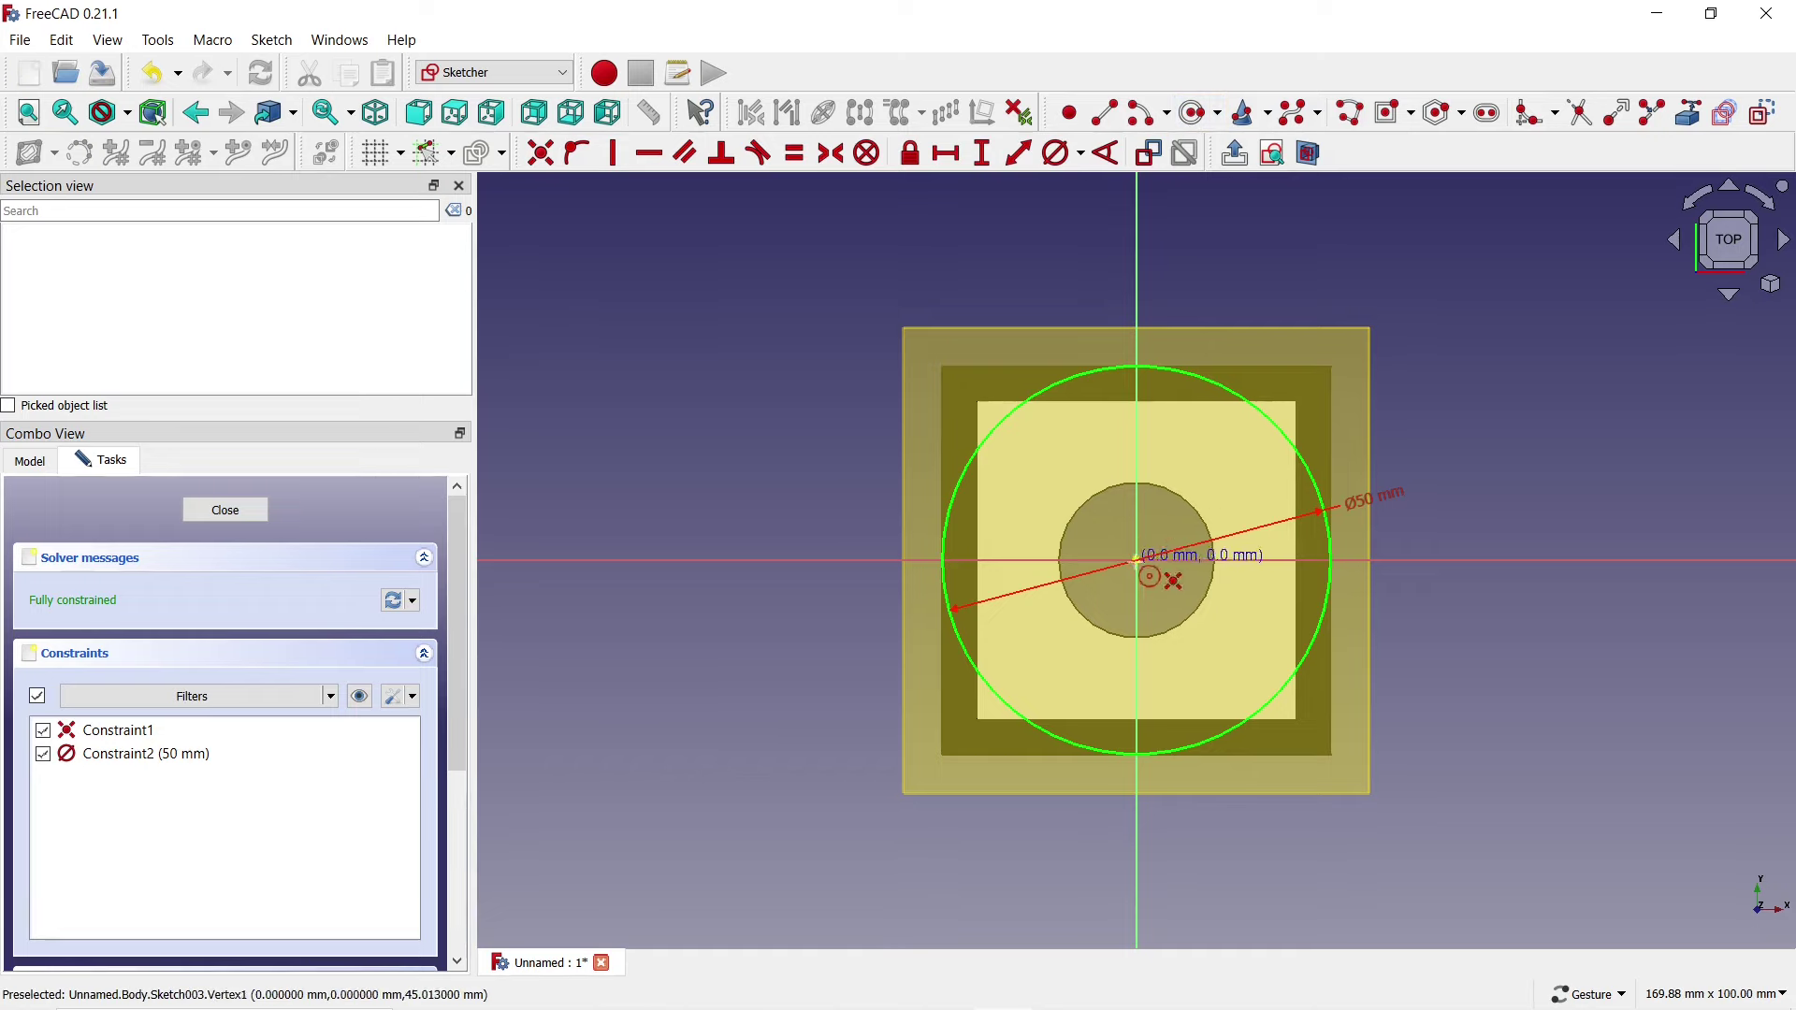
{"action": "left_click", "coordinate": [1135, 559]}
{"action": "left_click", "coordinate": [882, 373]}
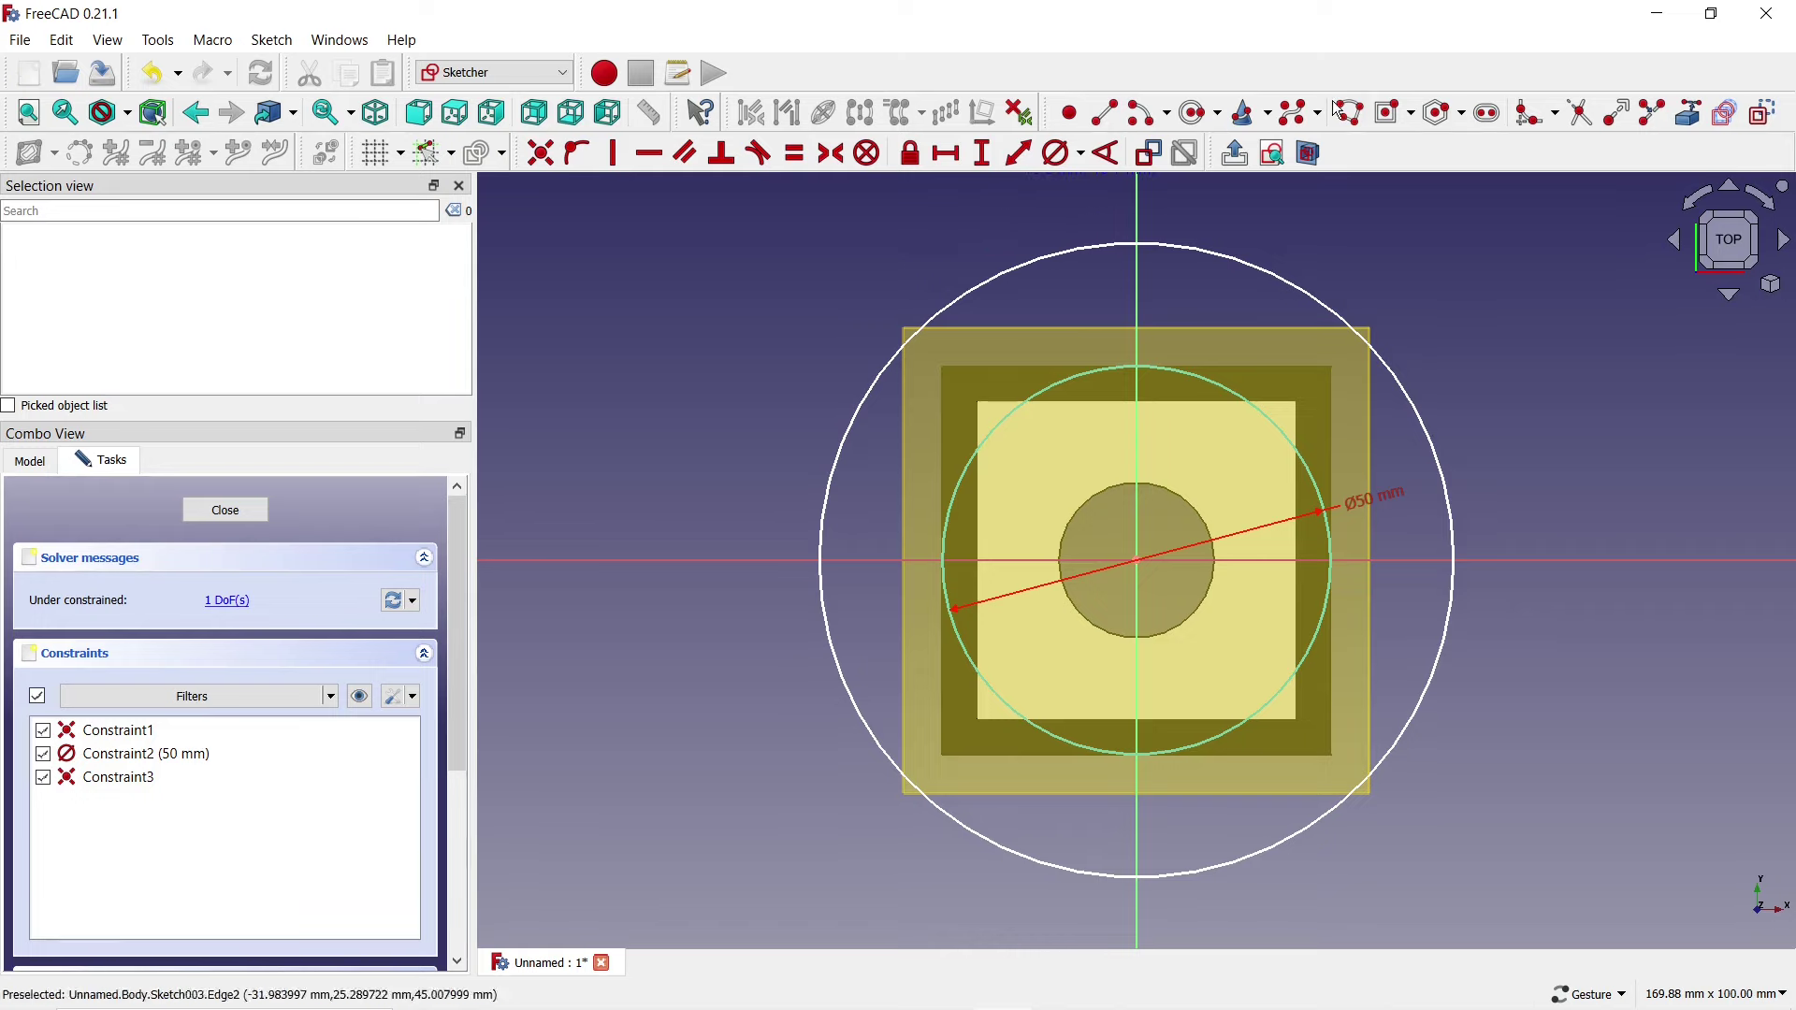
{"action": "left_click", "coordinate": [1058, 152]}
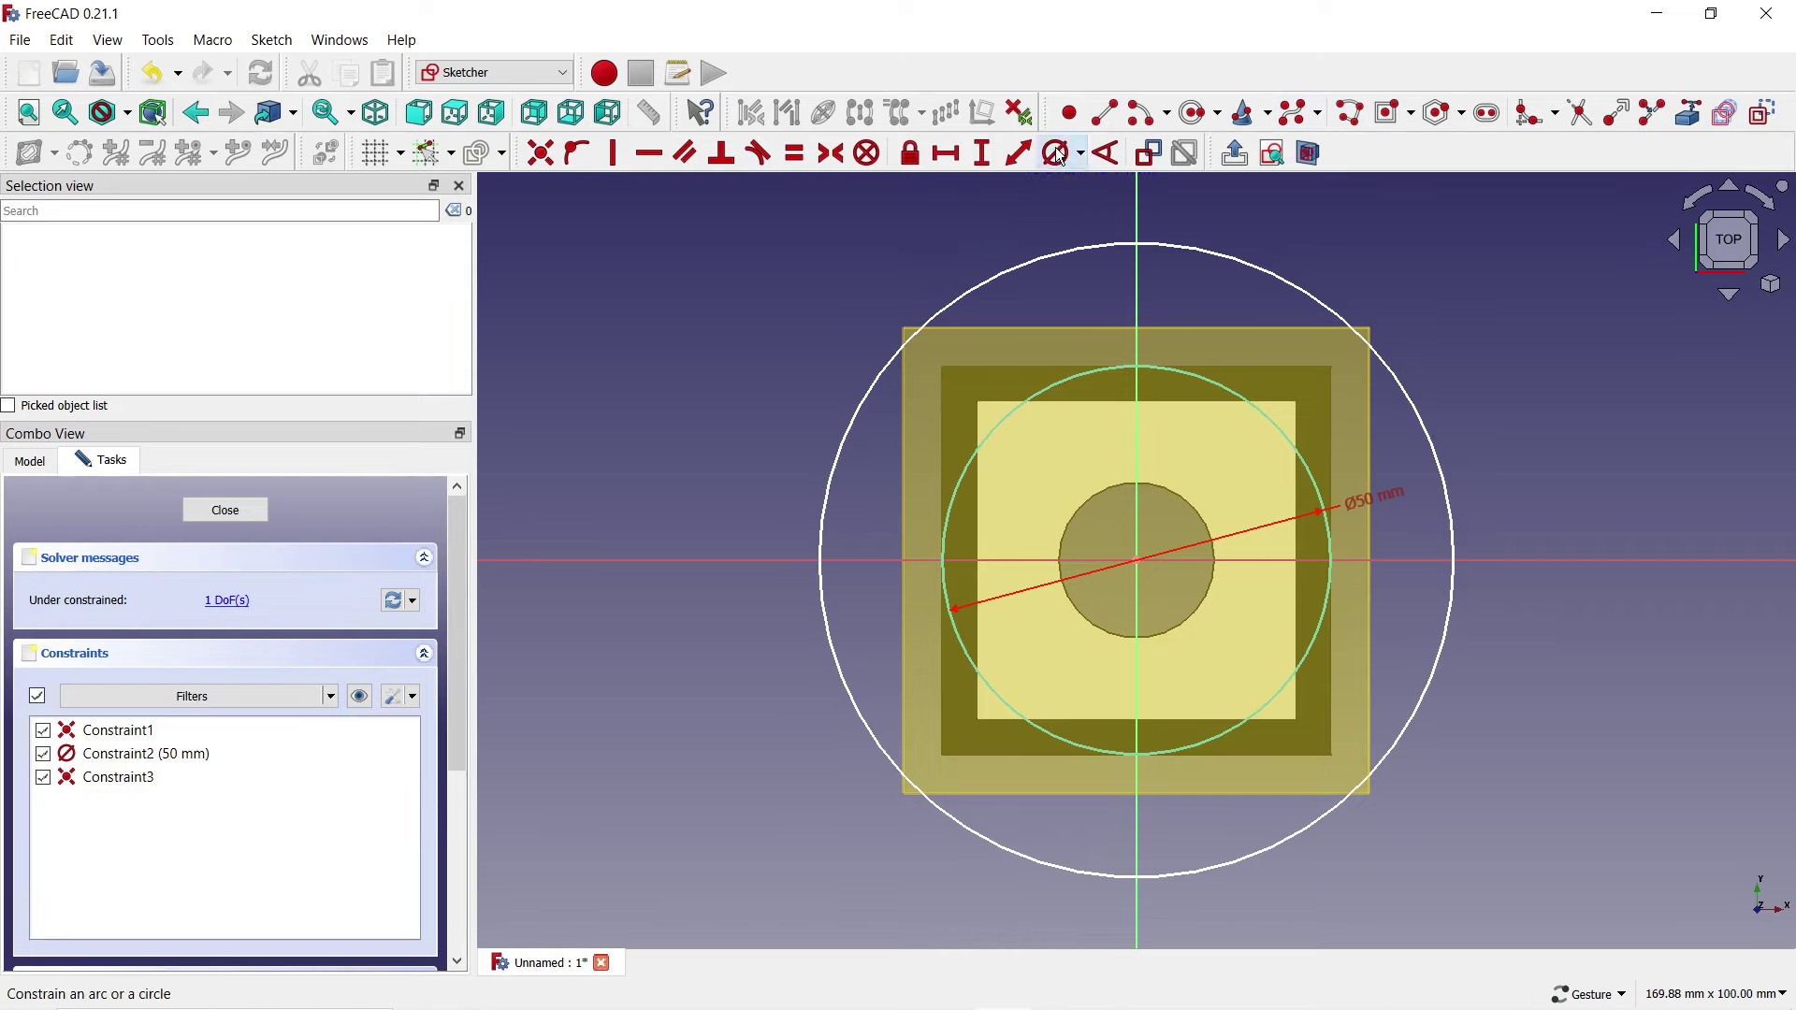
{"action": "left_click", "coordinate": [1037, 256]}
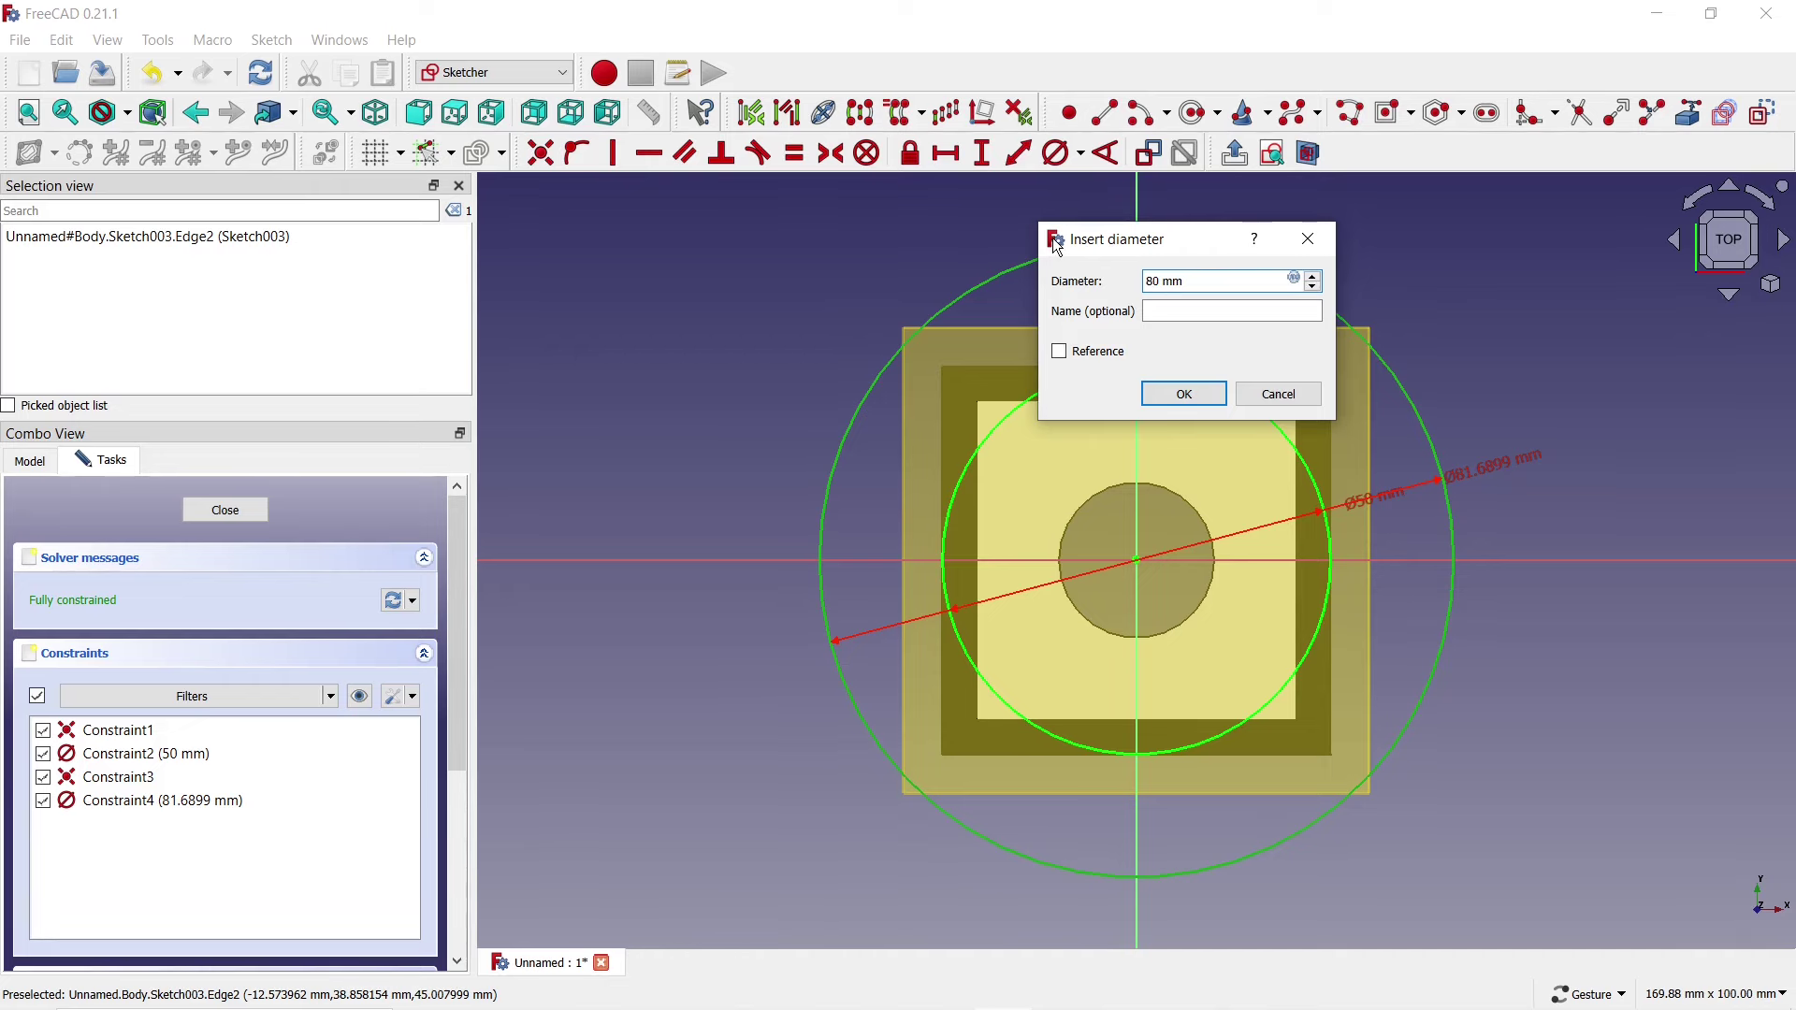
{"action": "left_click", "coordinate": [1185, 394]}
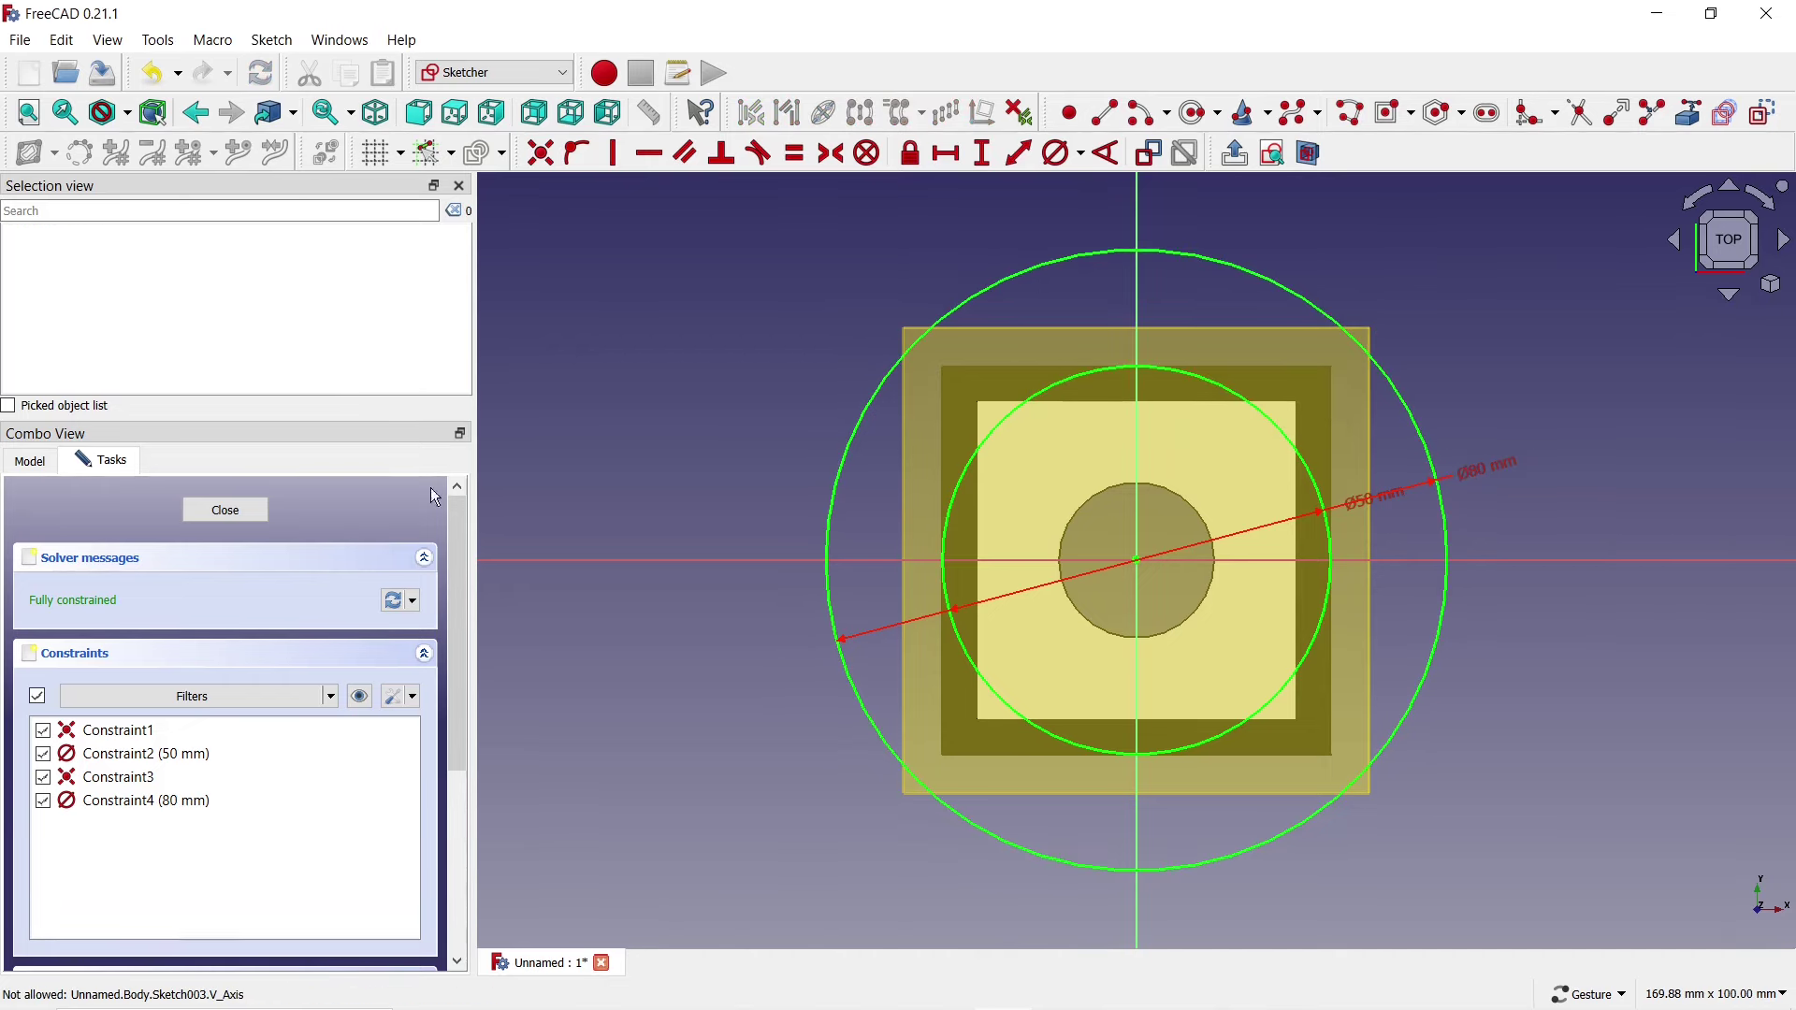
{"action": "left_click", "coordinate": [254, 513]}
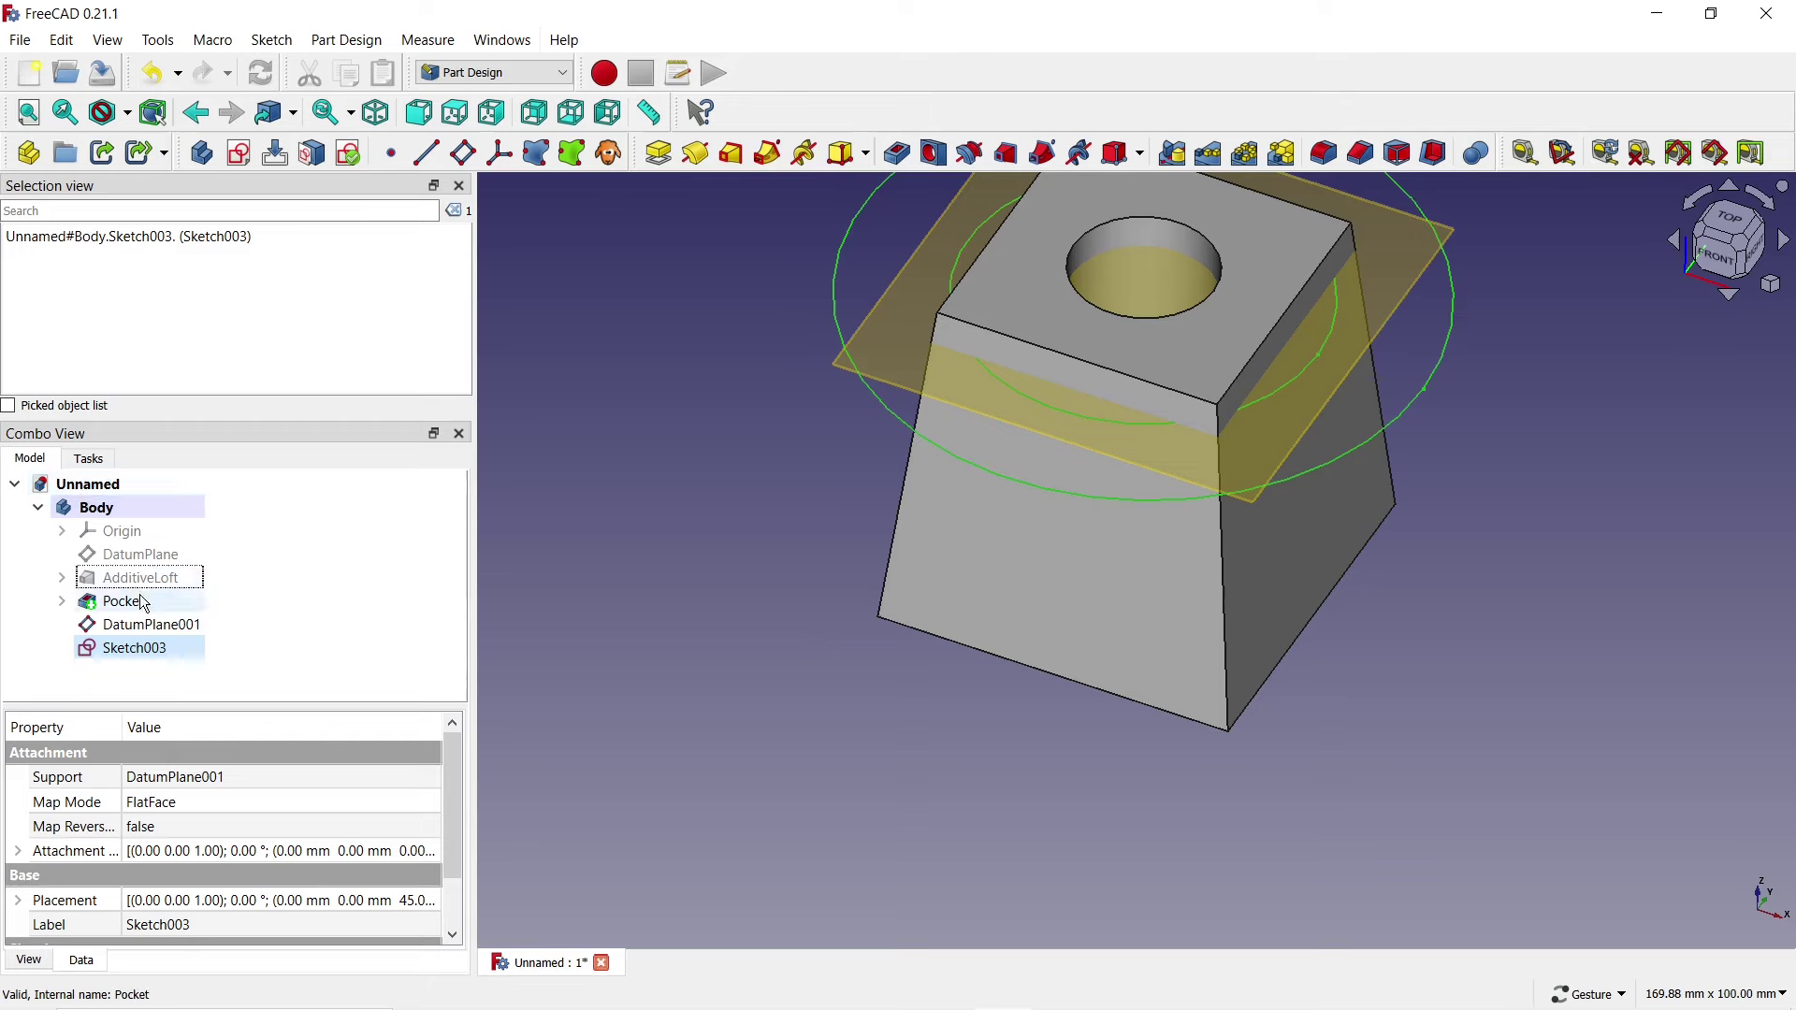
Hide DatumPlane001 and pocket Sketch003 5 mm deep to cut the ring groove.
{"action": "left_click", "coordinate": [142, 625]}
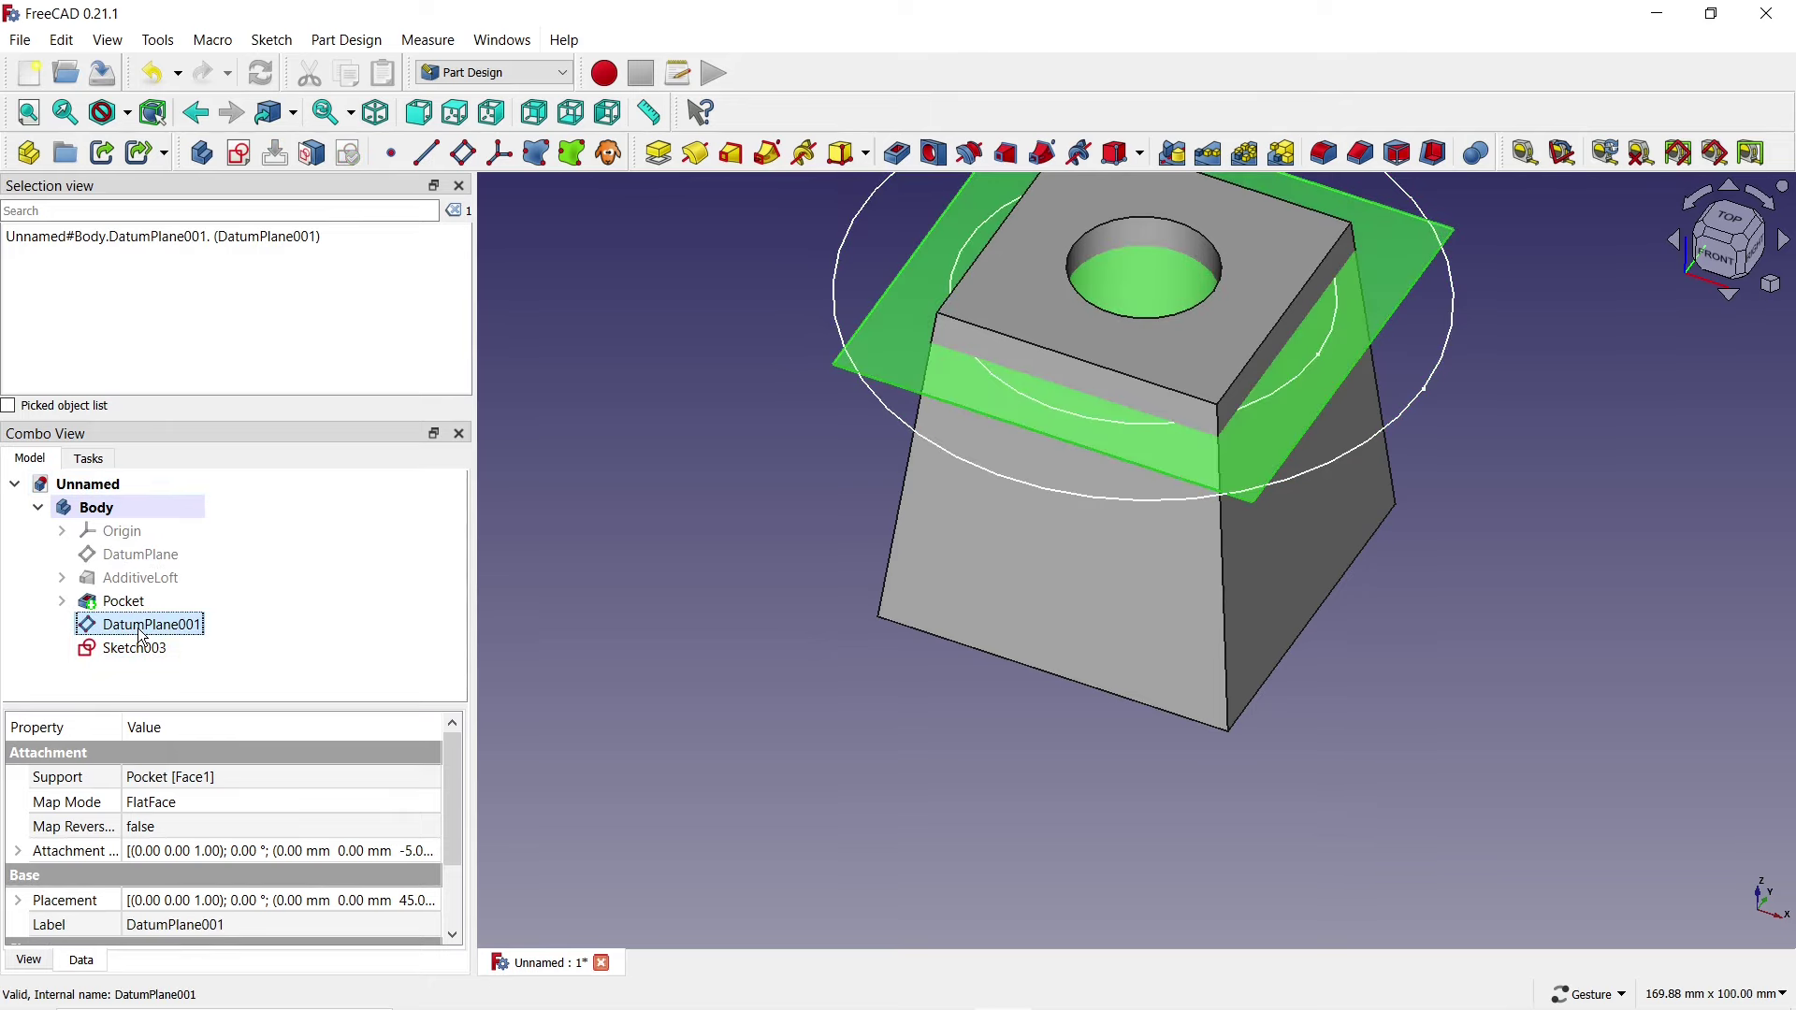
{"action": "key", "text": "space"}
{"action": "left_click", "coordinate": [142, 650]}
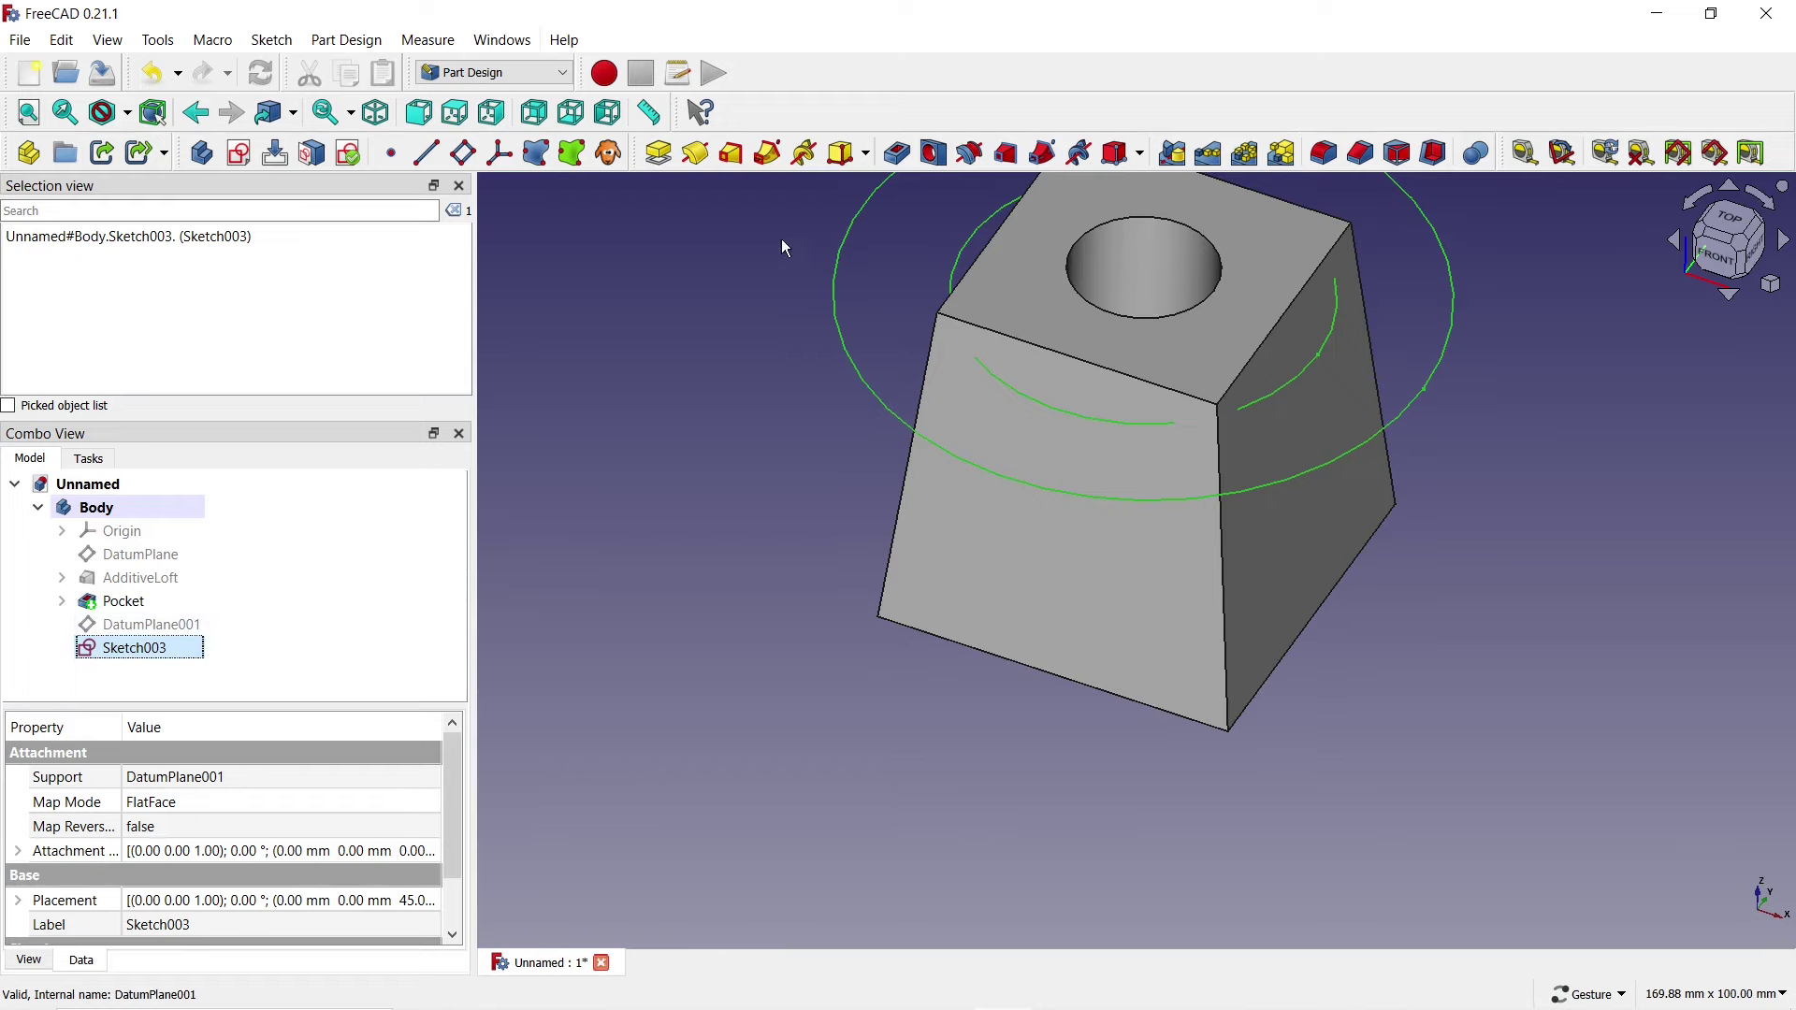
{"action": "left_click", "coordinate": [898, 155]}
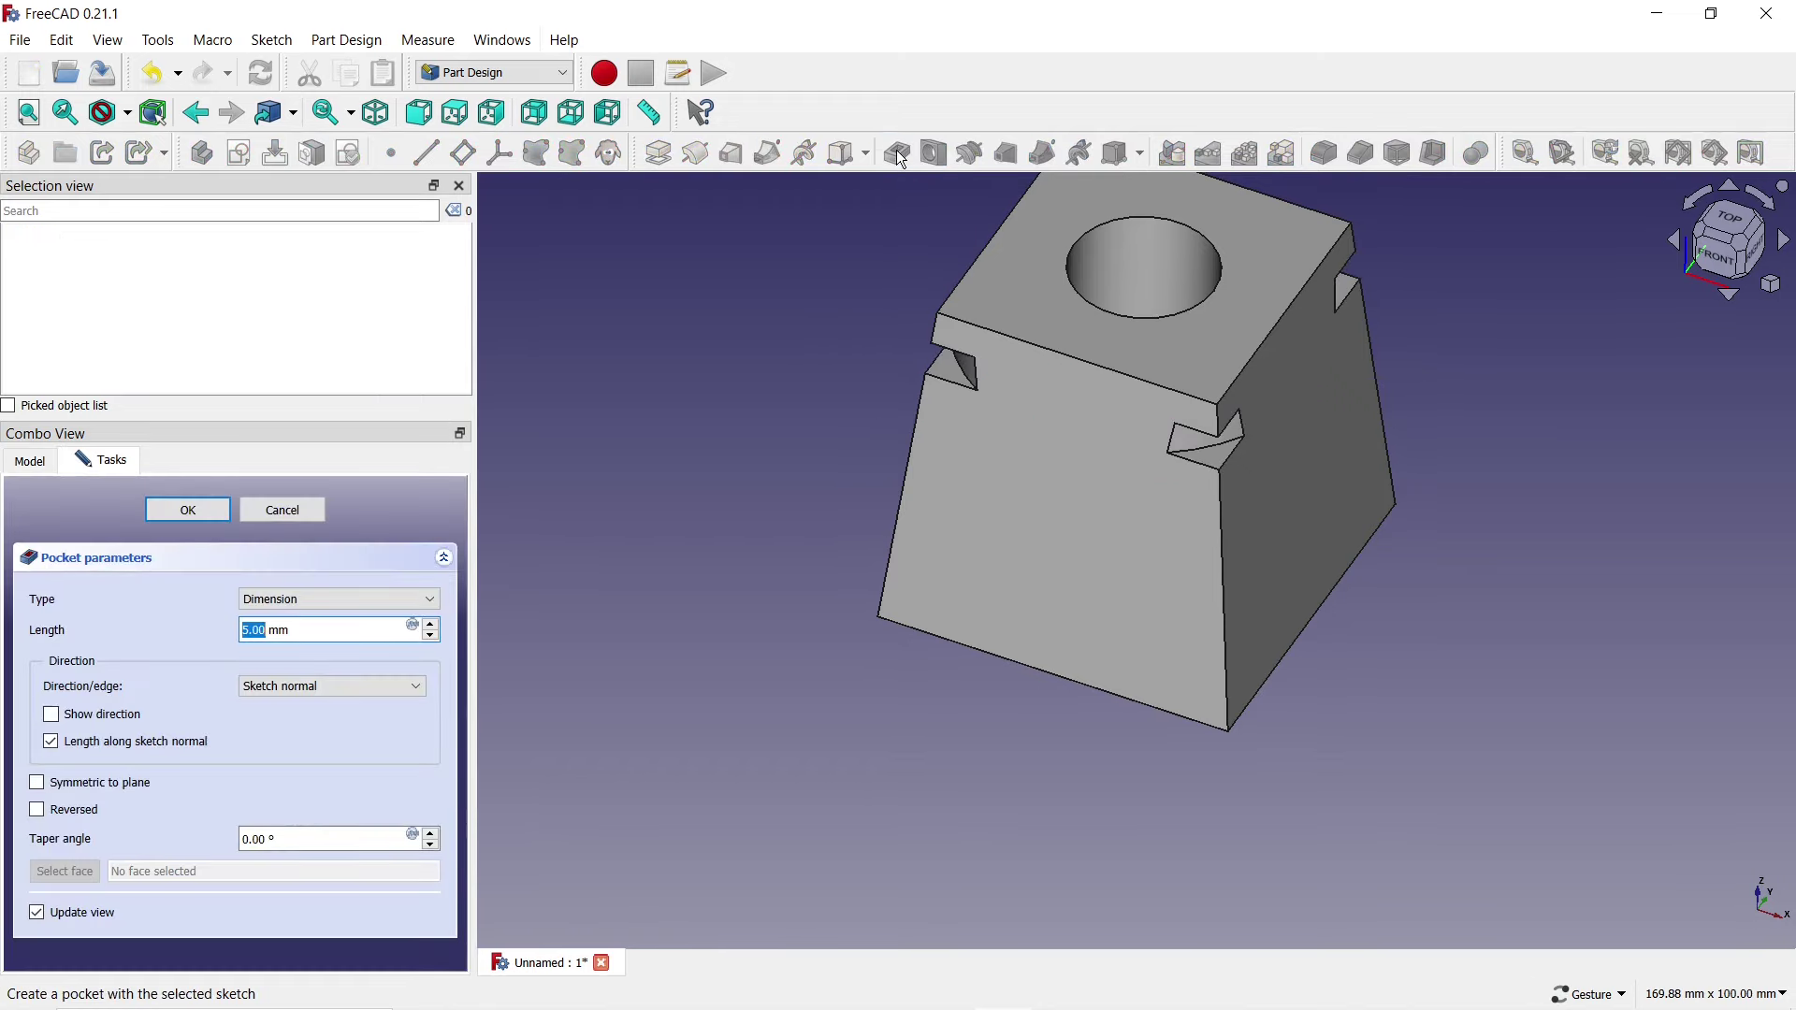
{"action": "left_click", "coordinate": [191, 509]}
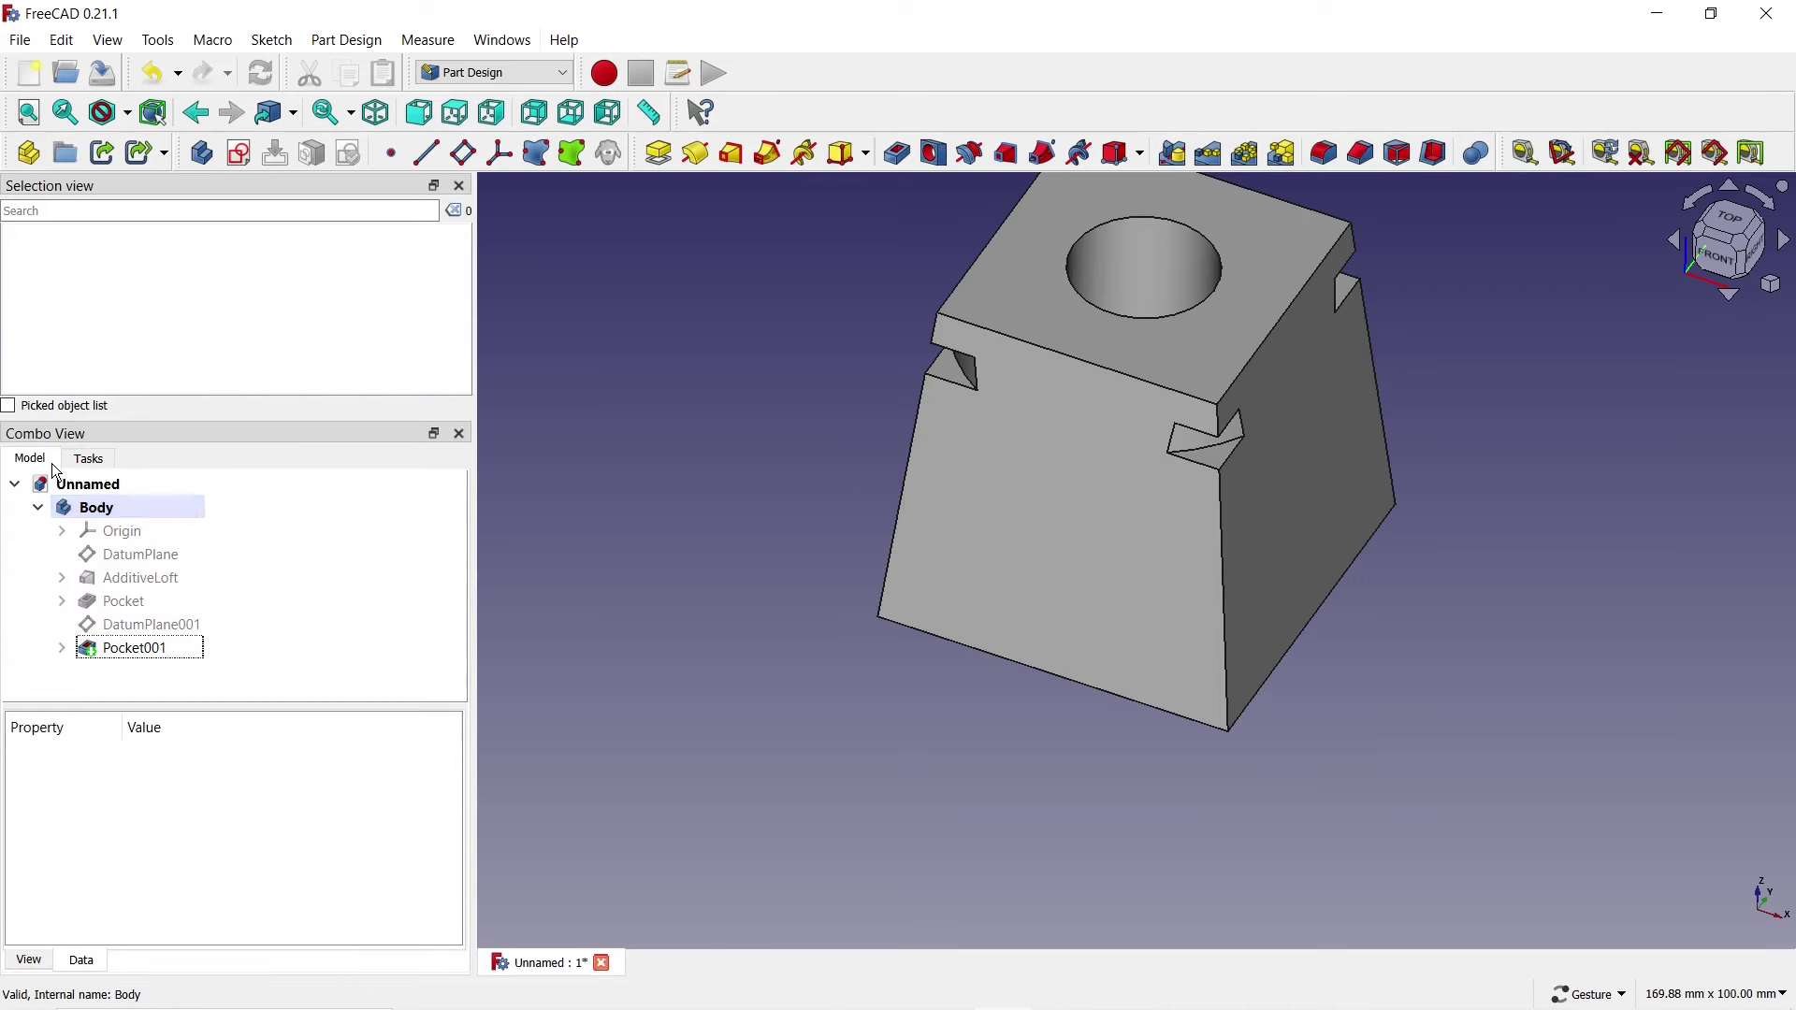
{"action": "left_click", "coordinate": [131, 648]}
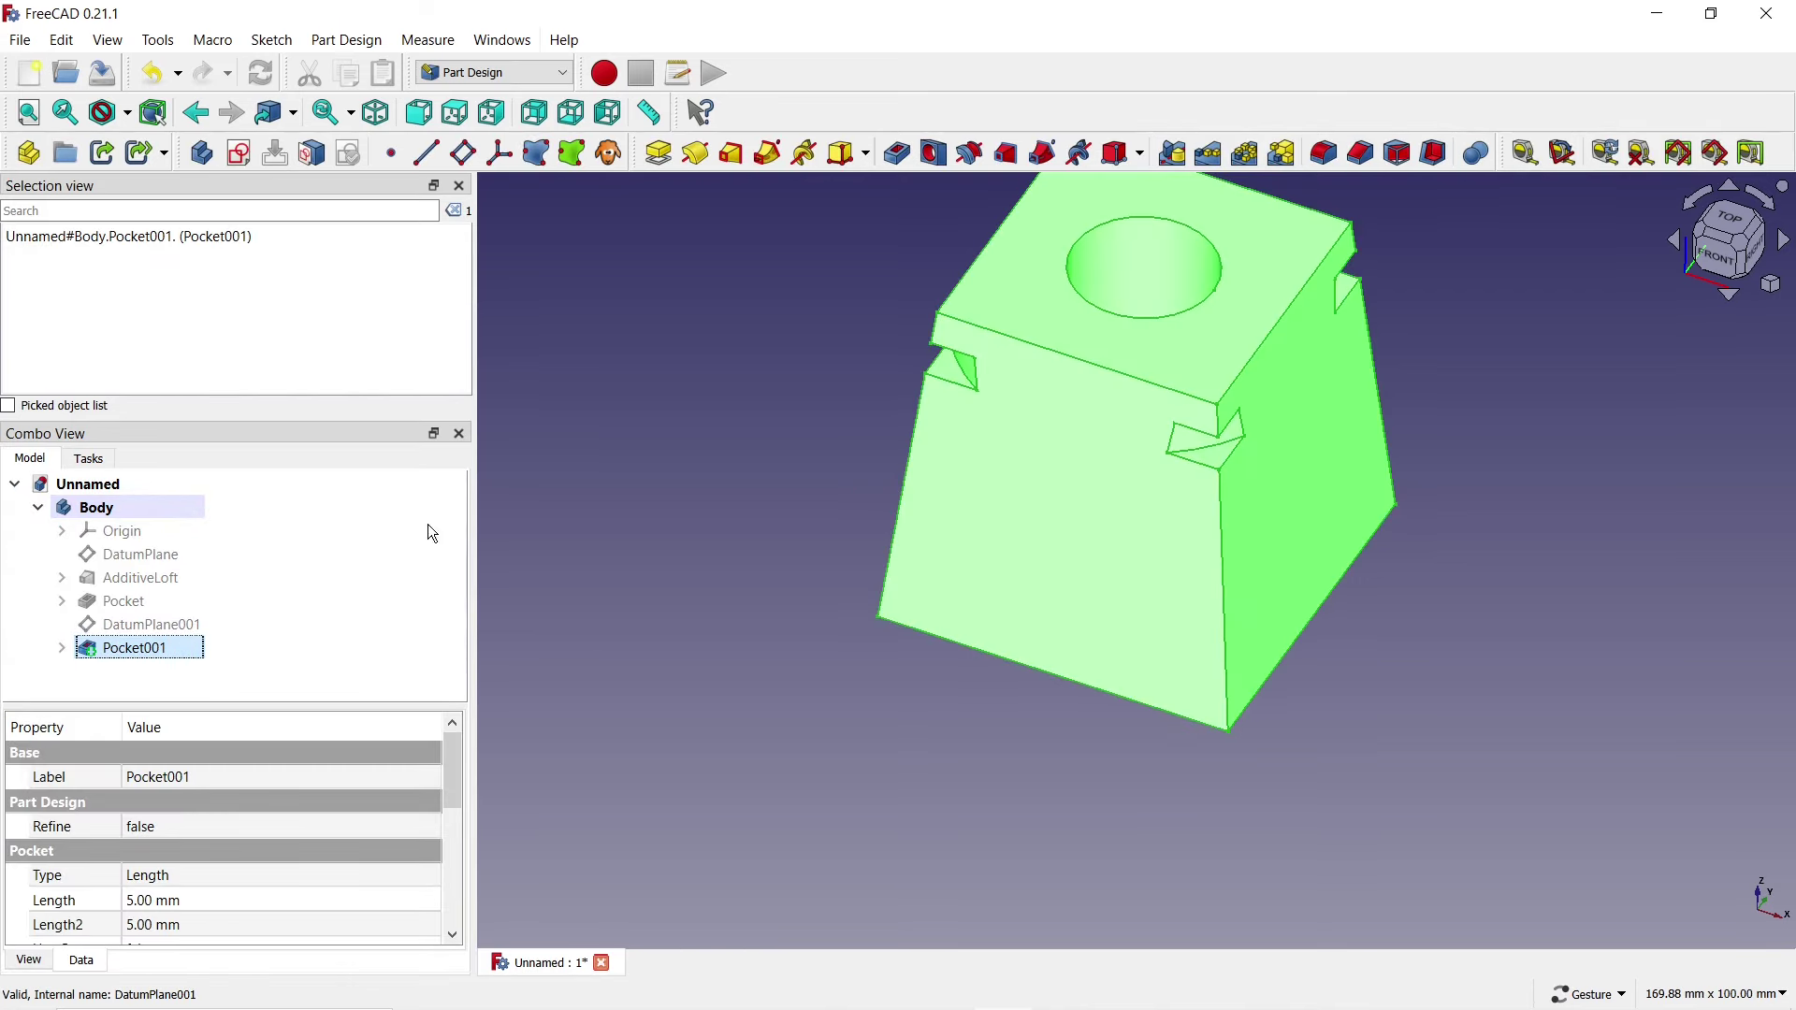
Linear-pattern Pocket001's groove along the reversed Z axis over 30 mm, with one extra occurrence.
{"action": "left_click", "coordinate": [1209, 154]}
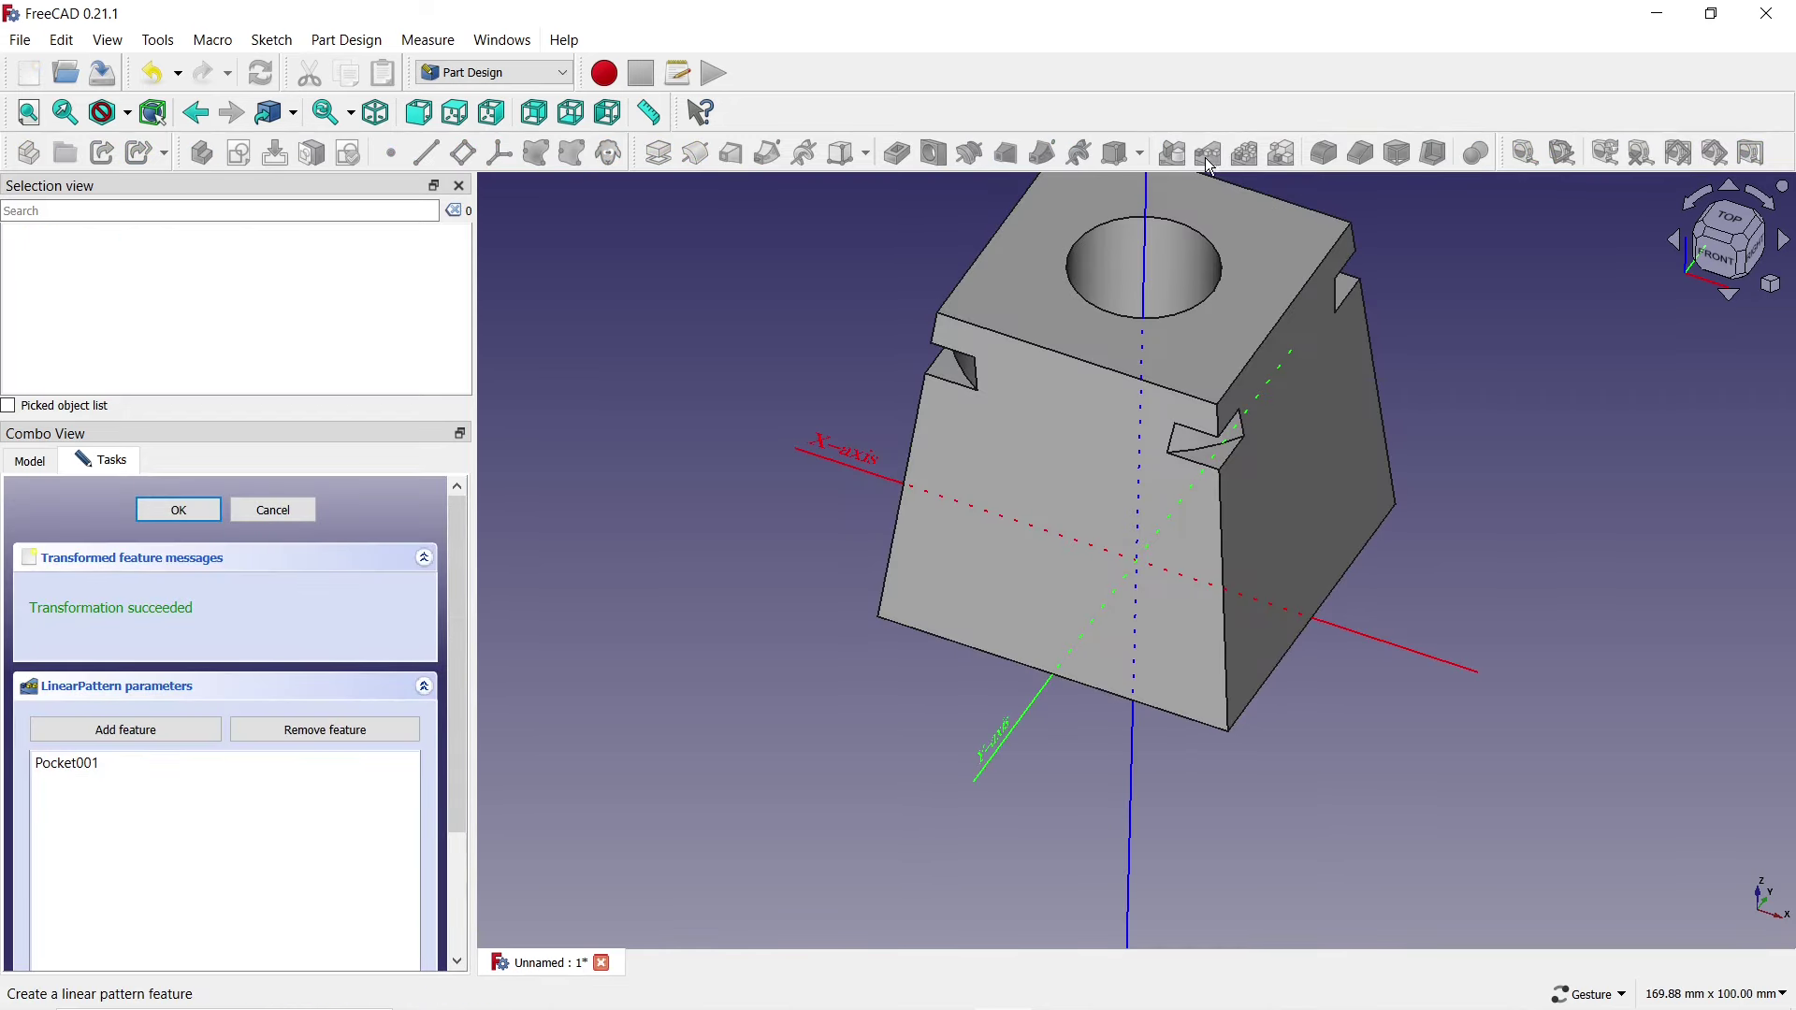
{"action": "scroll", "coordinate": [458, 711], "scroll_direction": "down", "scroll_amount": 3}
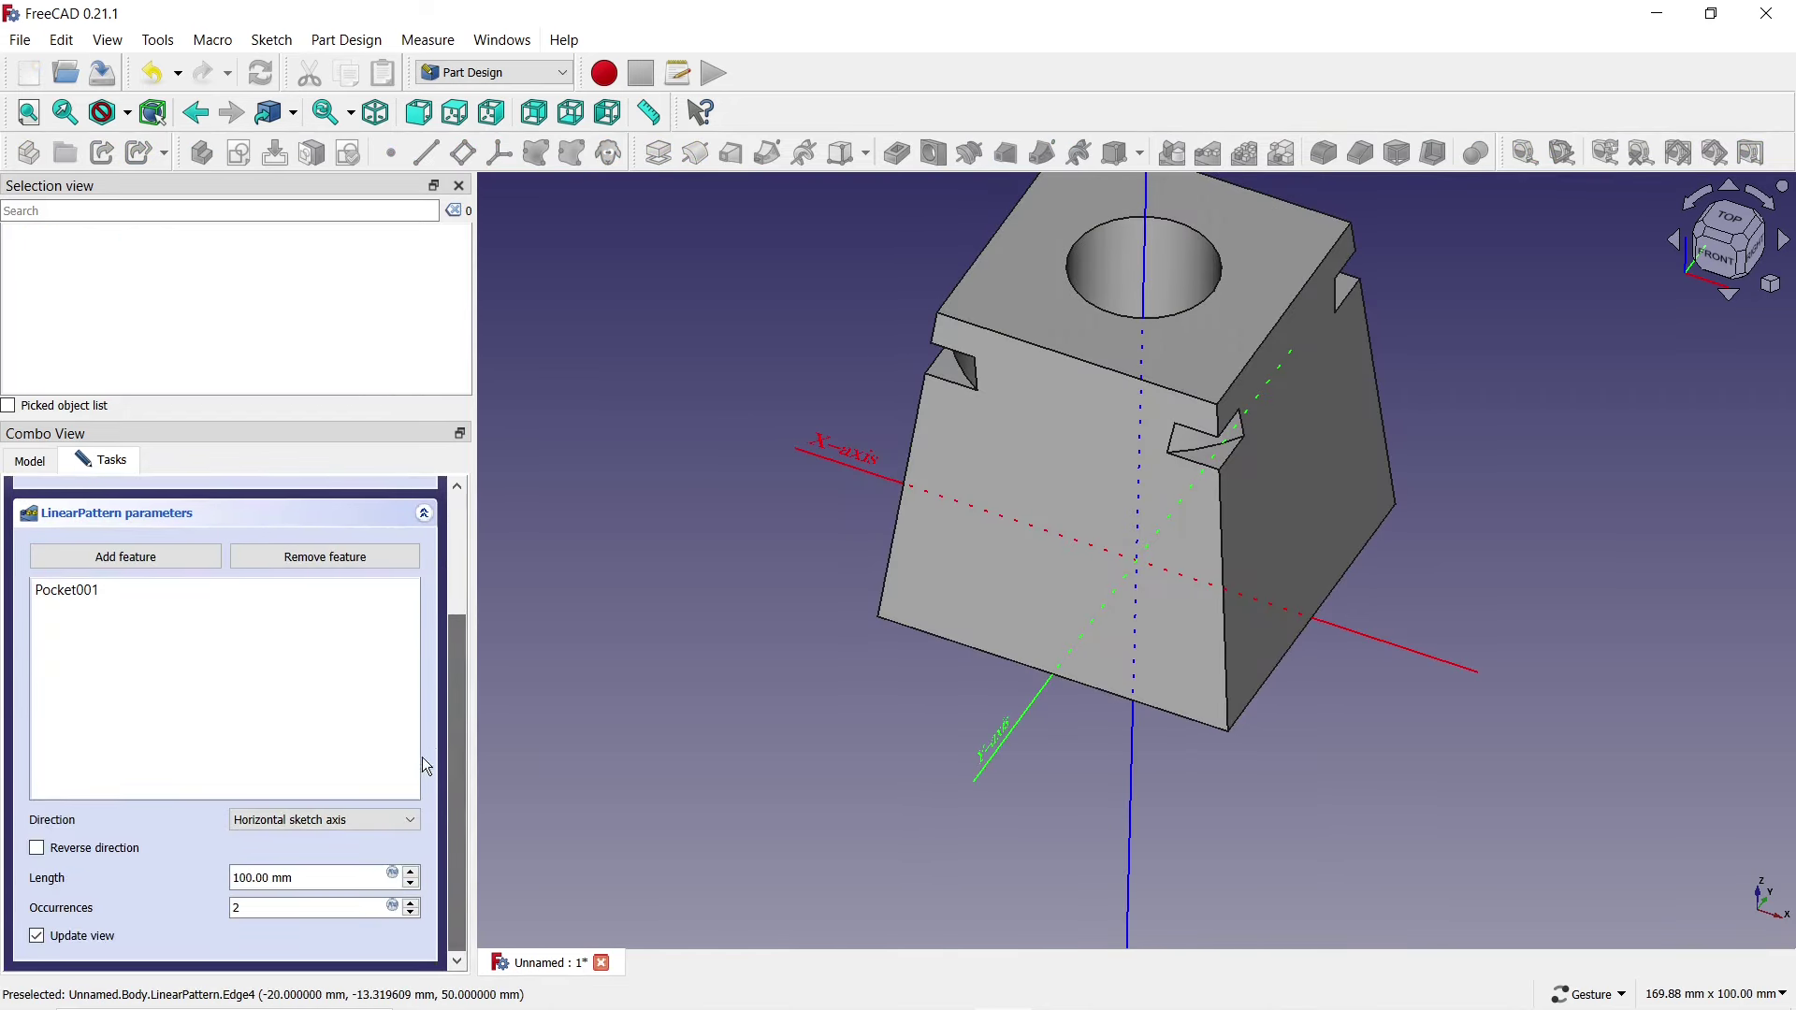
{"action": "left_click", "coordinate": [378, 823]}
{"action": "left_click", "coordinate": [342, 928]}
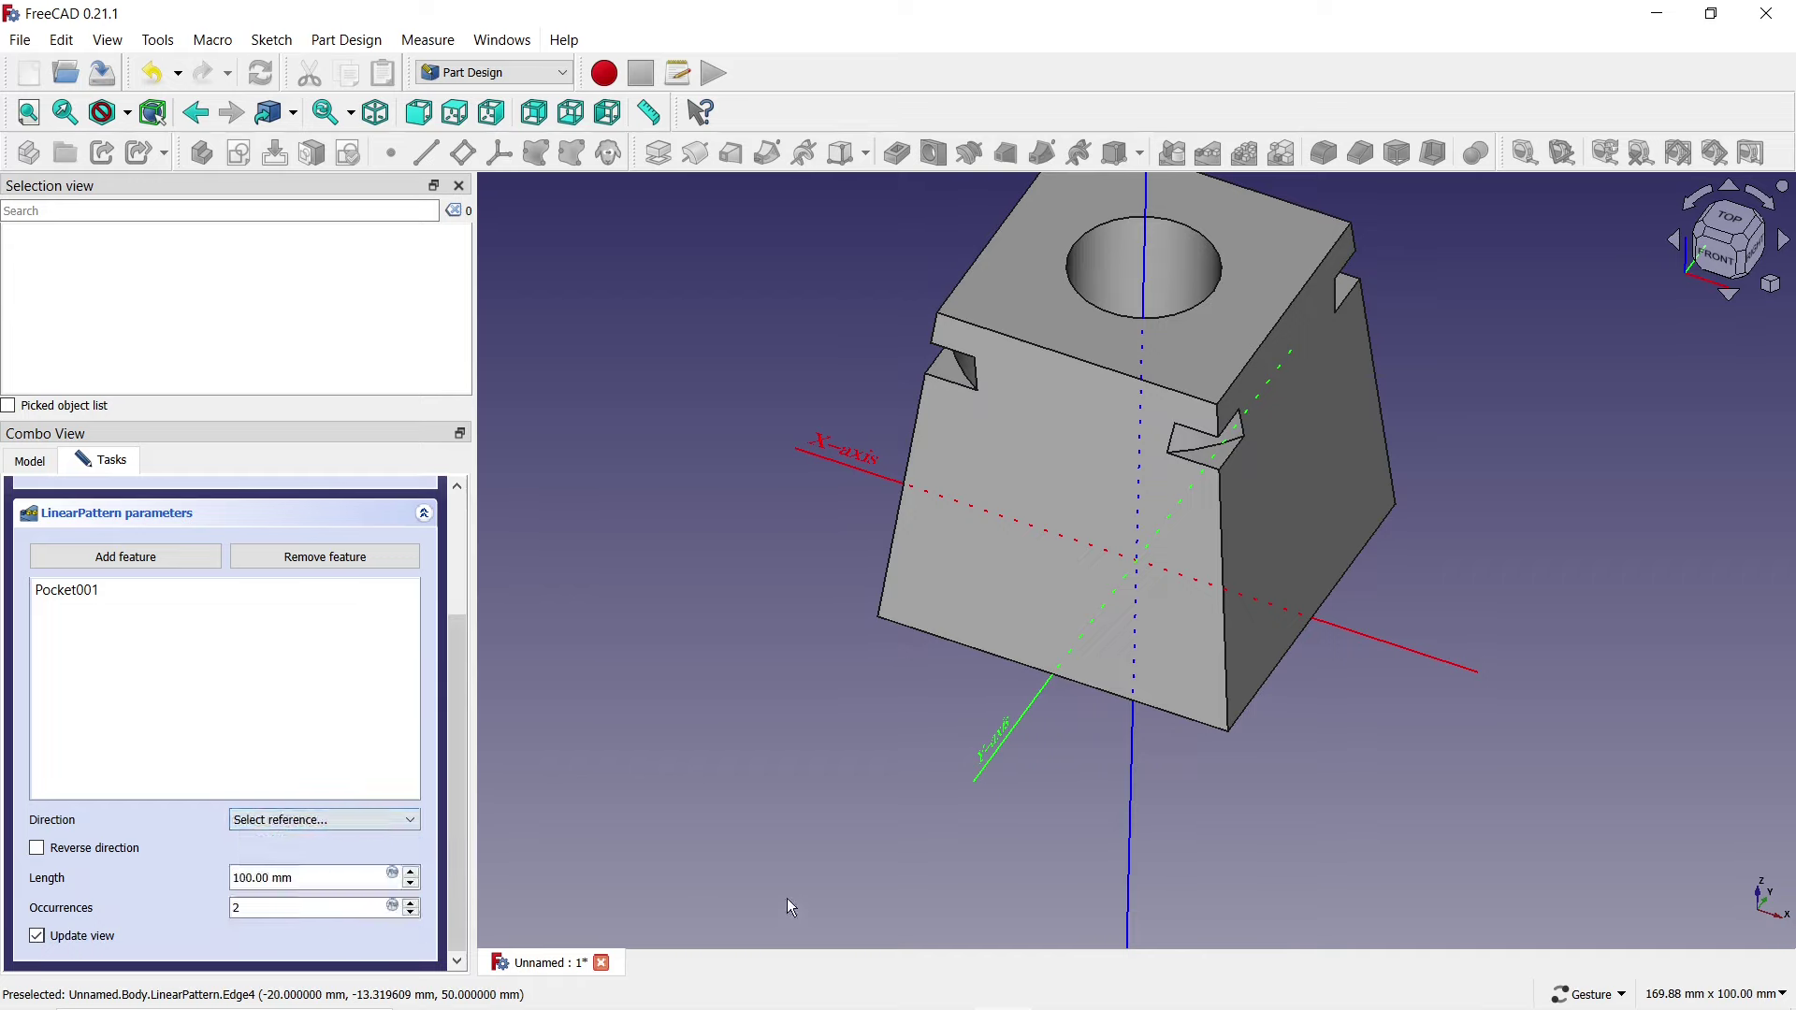
{"action": "left_click", "coordinate": [1131, 851]}
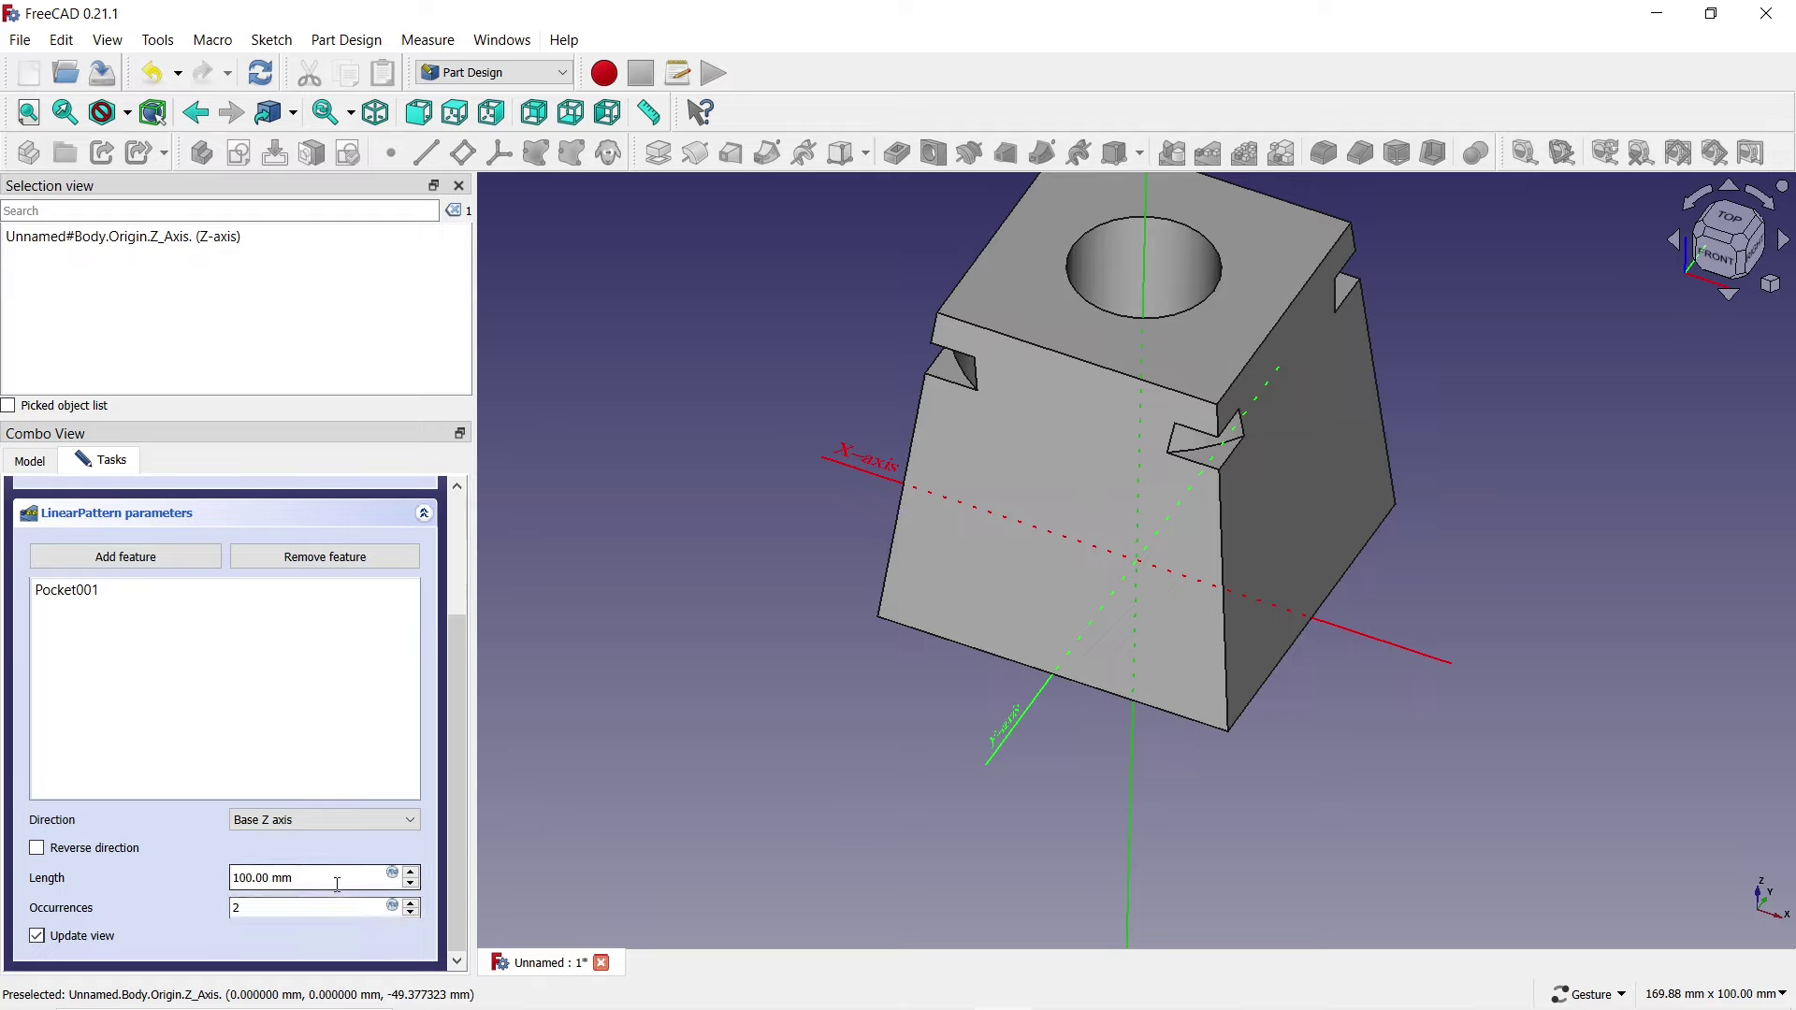
{"action": "triple_click", "coordinate": [309, 877]}
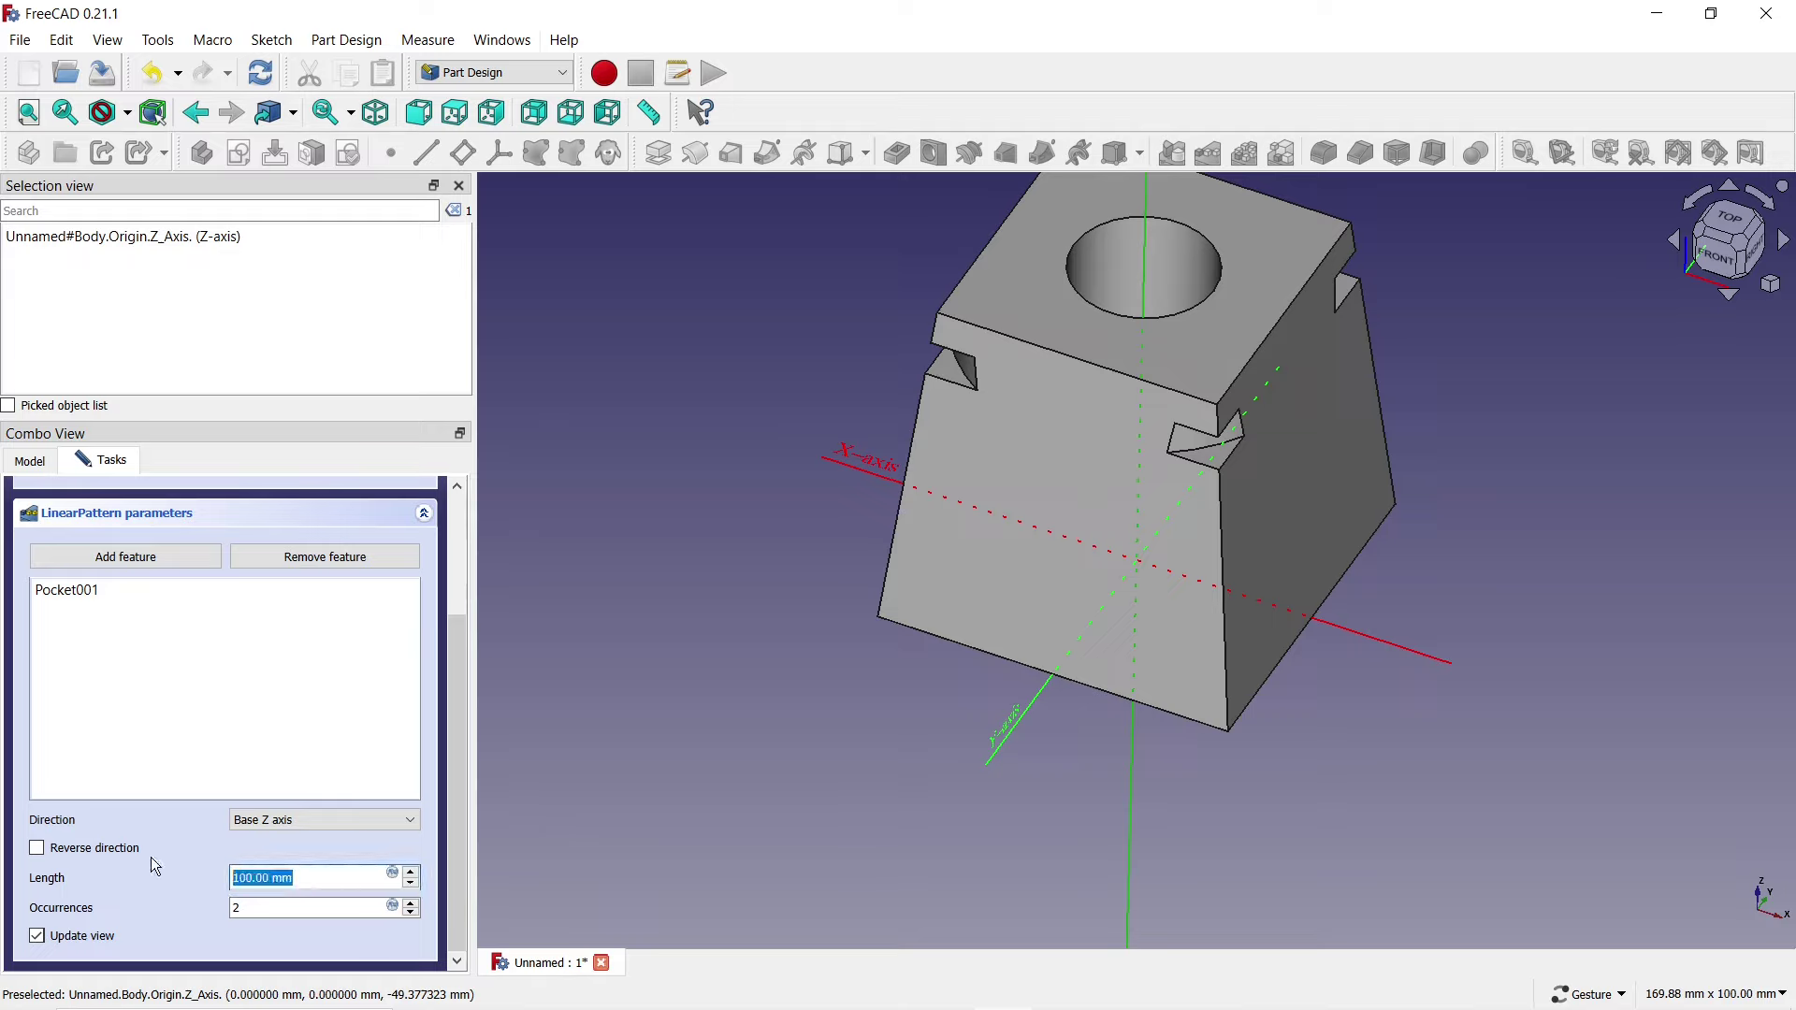
{"action": "type", "text": "30"}
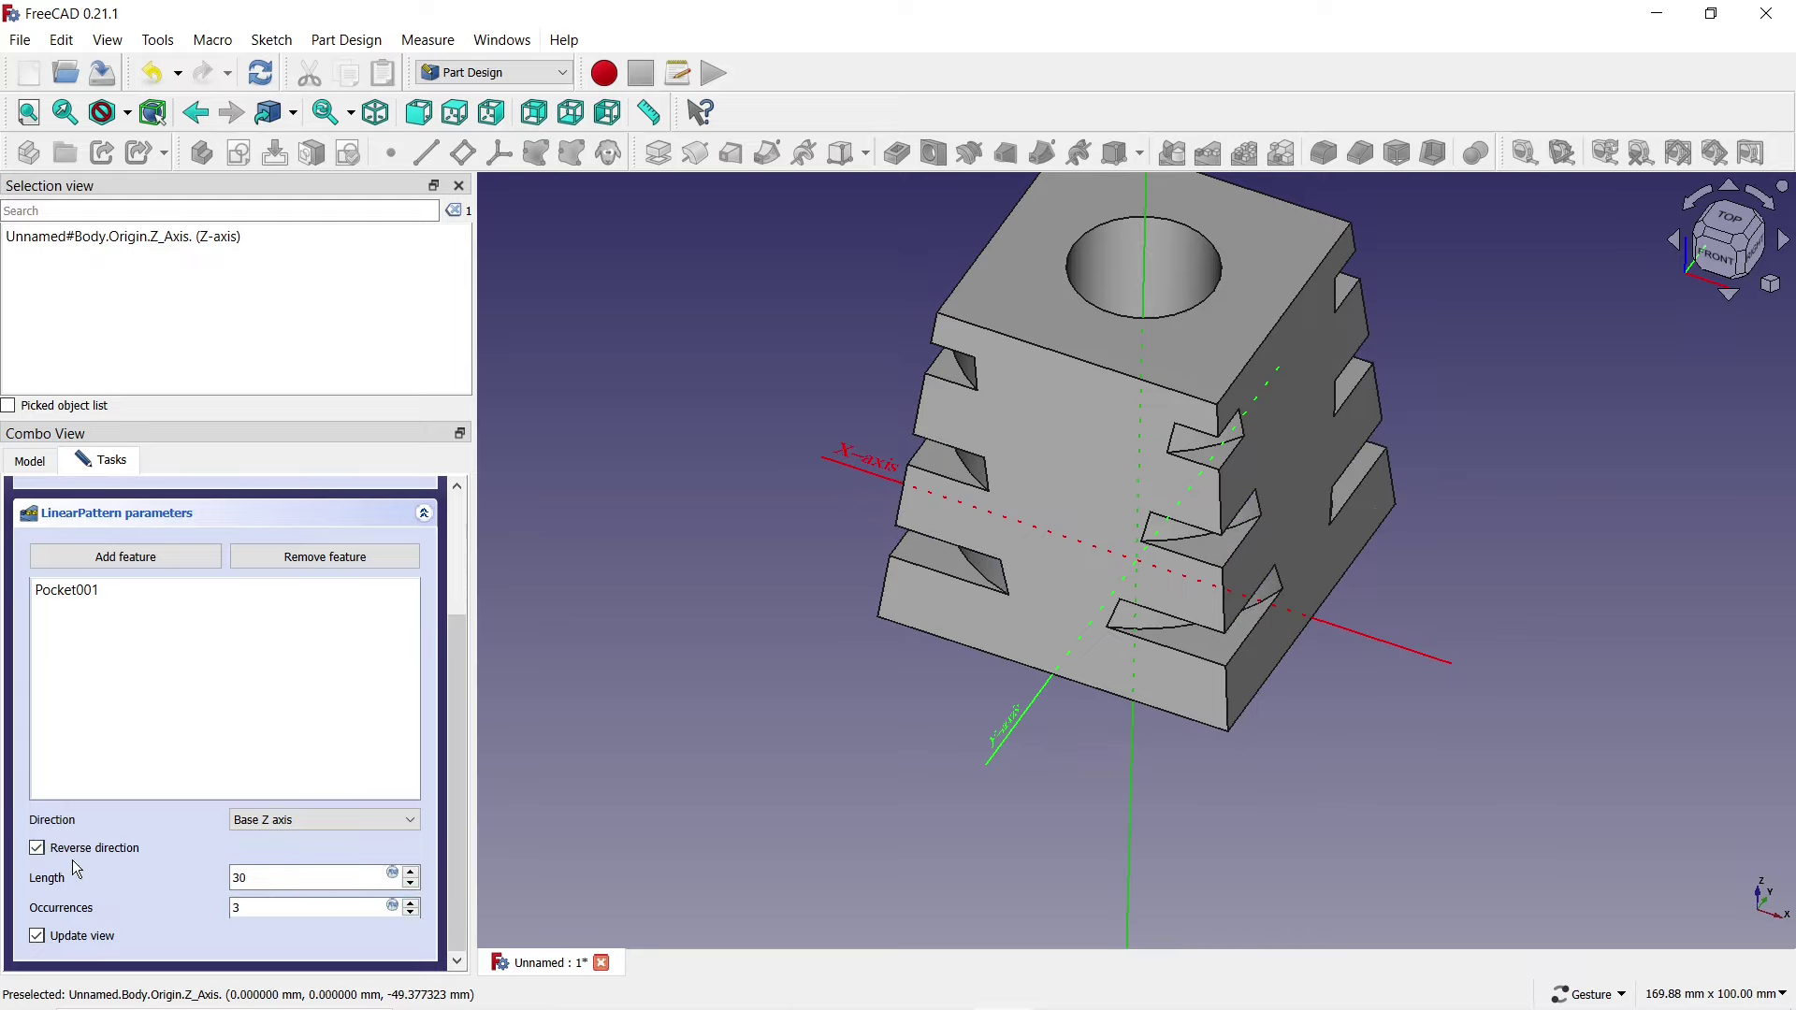
{"action": "left_click", "coordinate": [418, 908]}
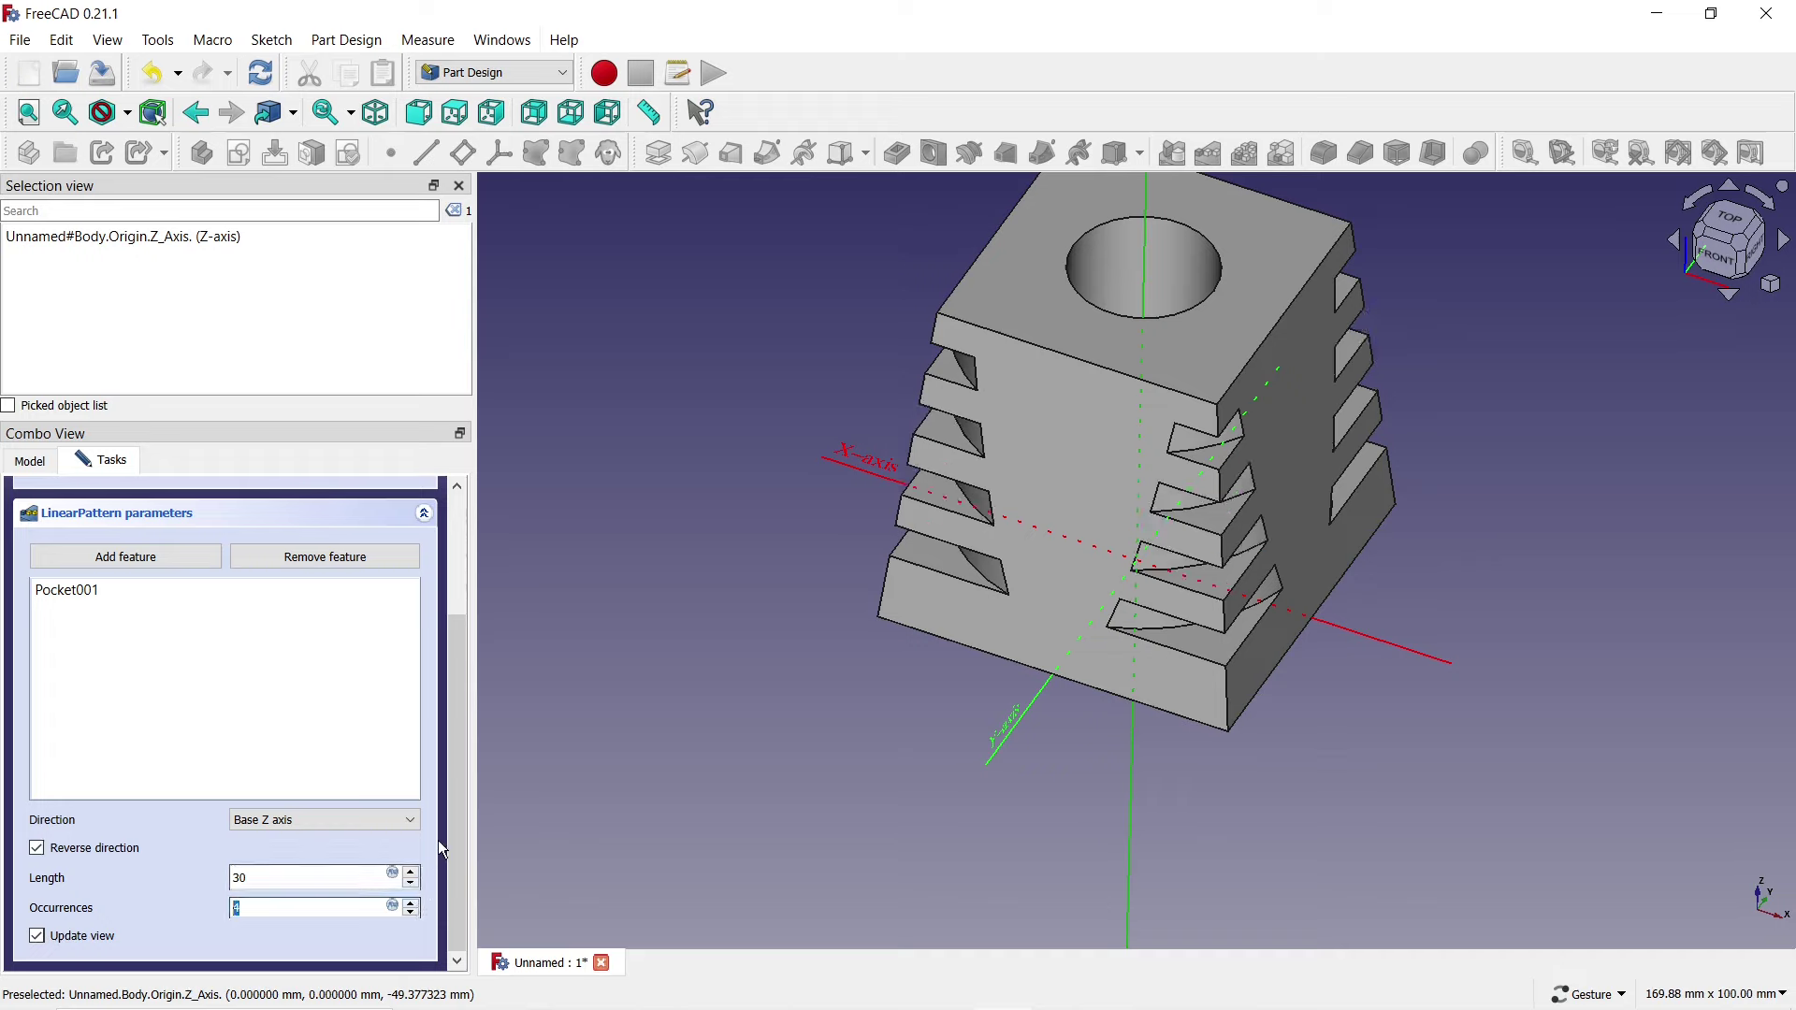
{"action": "scroll", "coordinate": [458, 812], "scroll_direction": "up", "scroll_amount": 3}
Confirm the groove pattern and set the Body to Shaded display with Chrome material.
{"action": "left_click", "coordinate": [185, 513]}
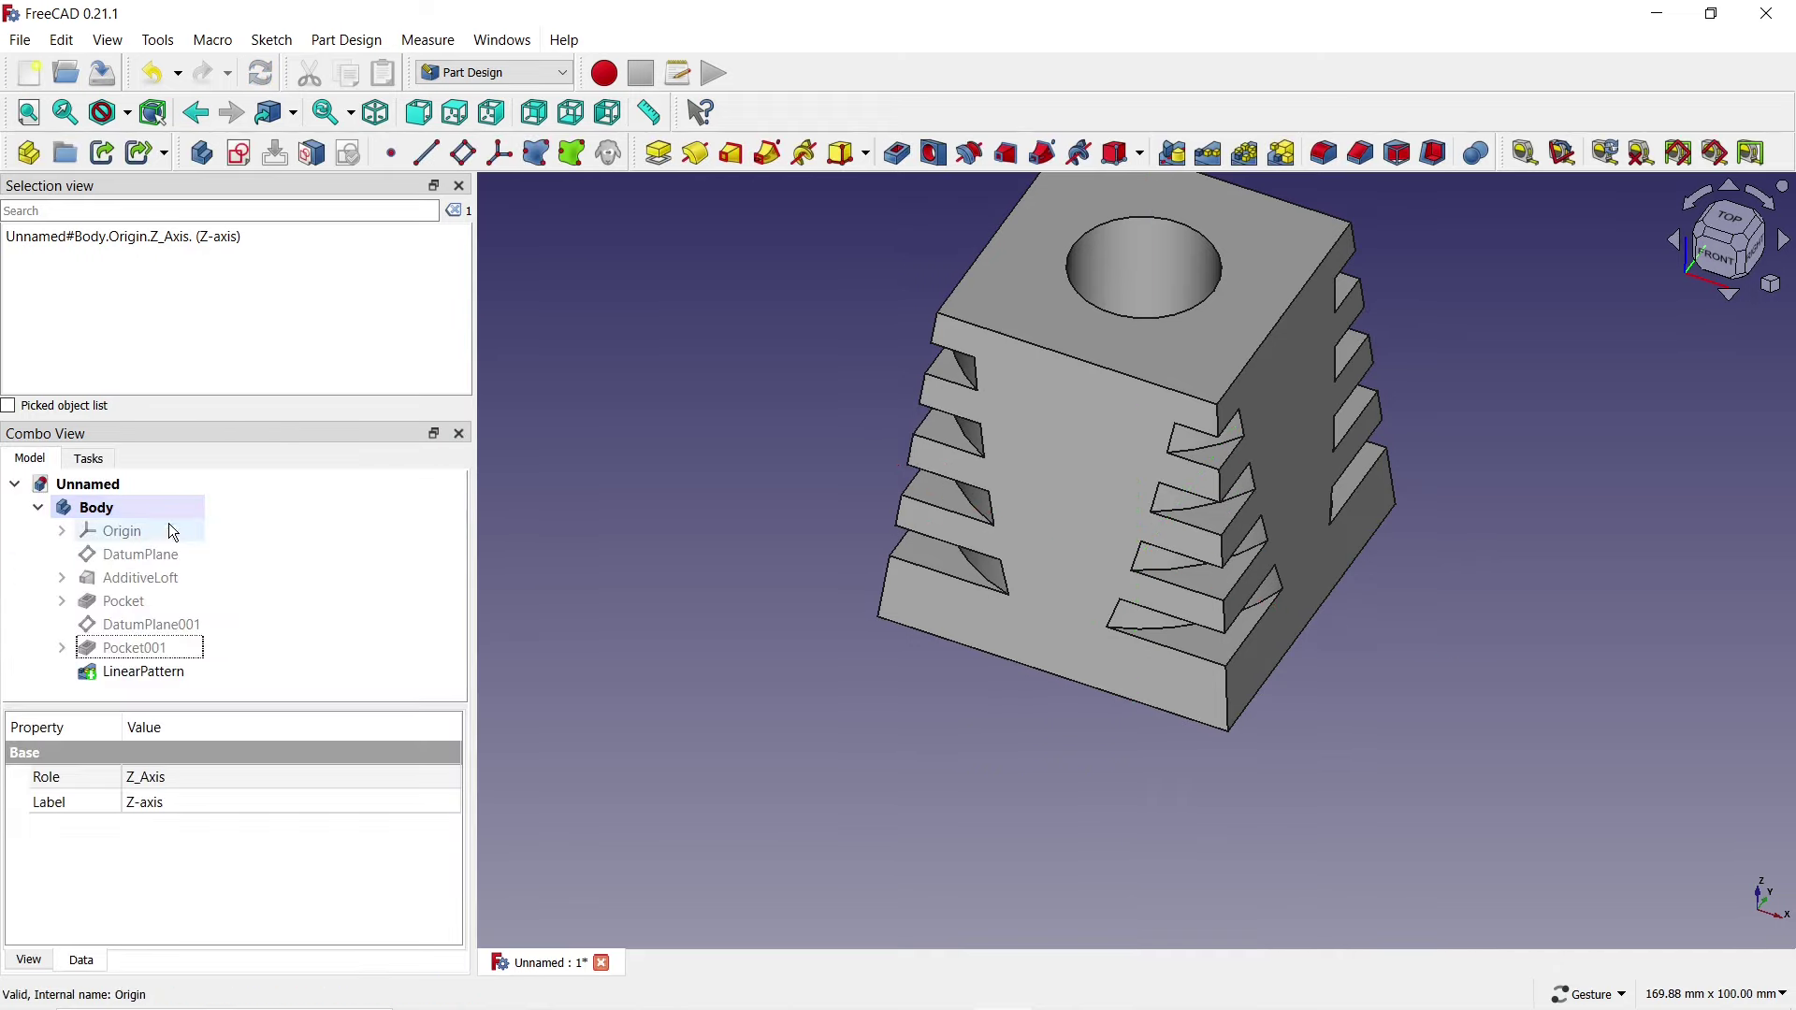
{"action": "left_click", "coordinate": [94, 509]}
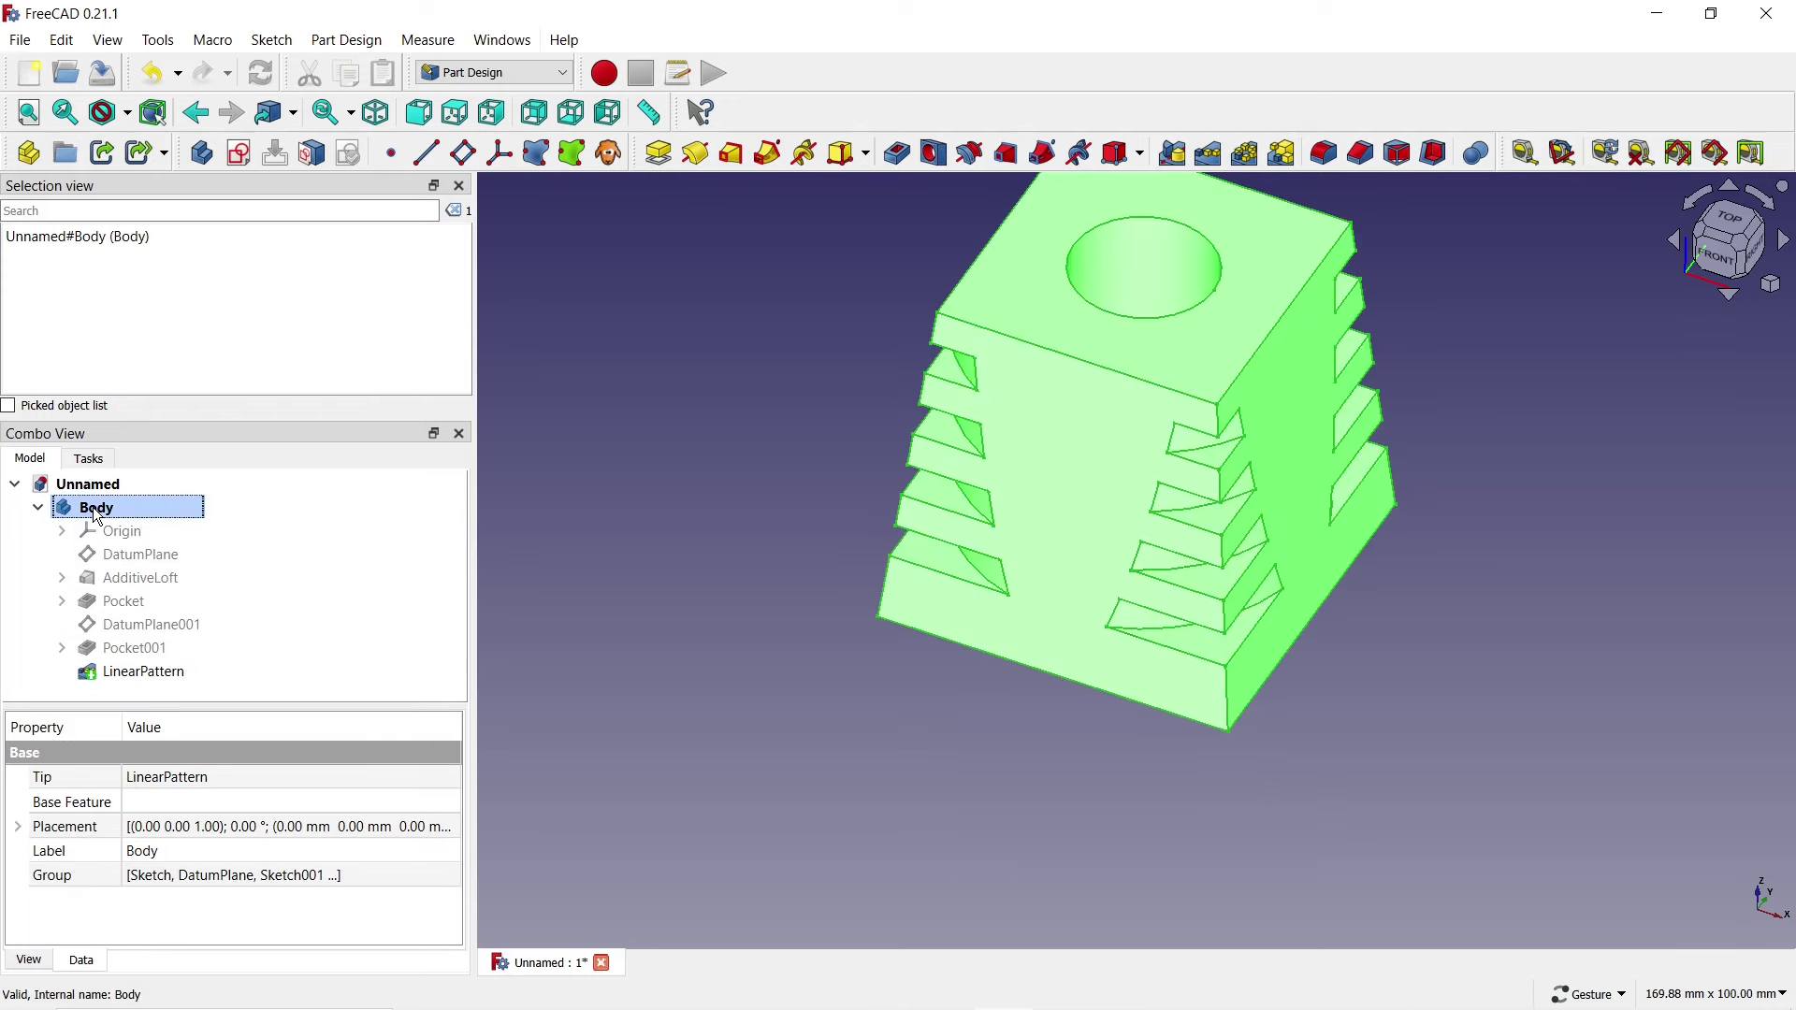
{"action": "right_click", "coordinate": [97, 518]}
{"action": "left_click", "coordinate": [141, 584]}
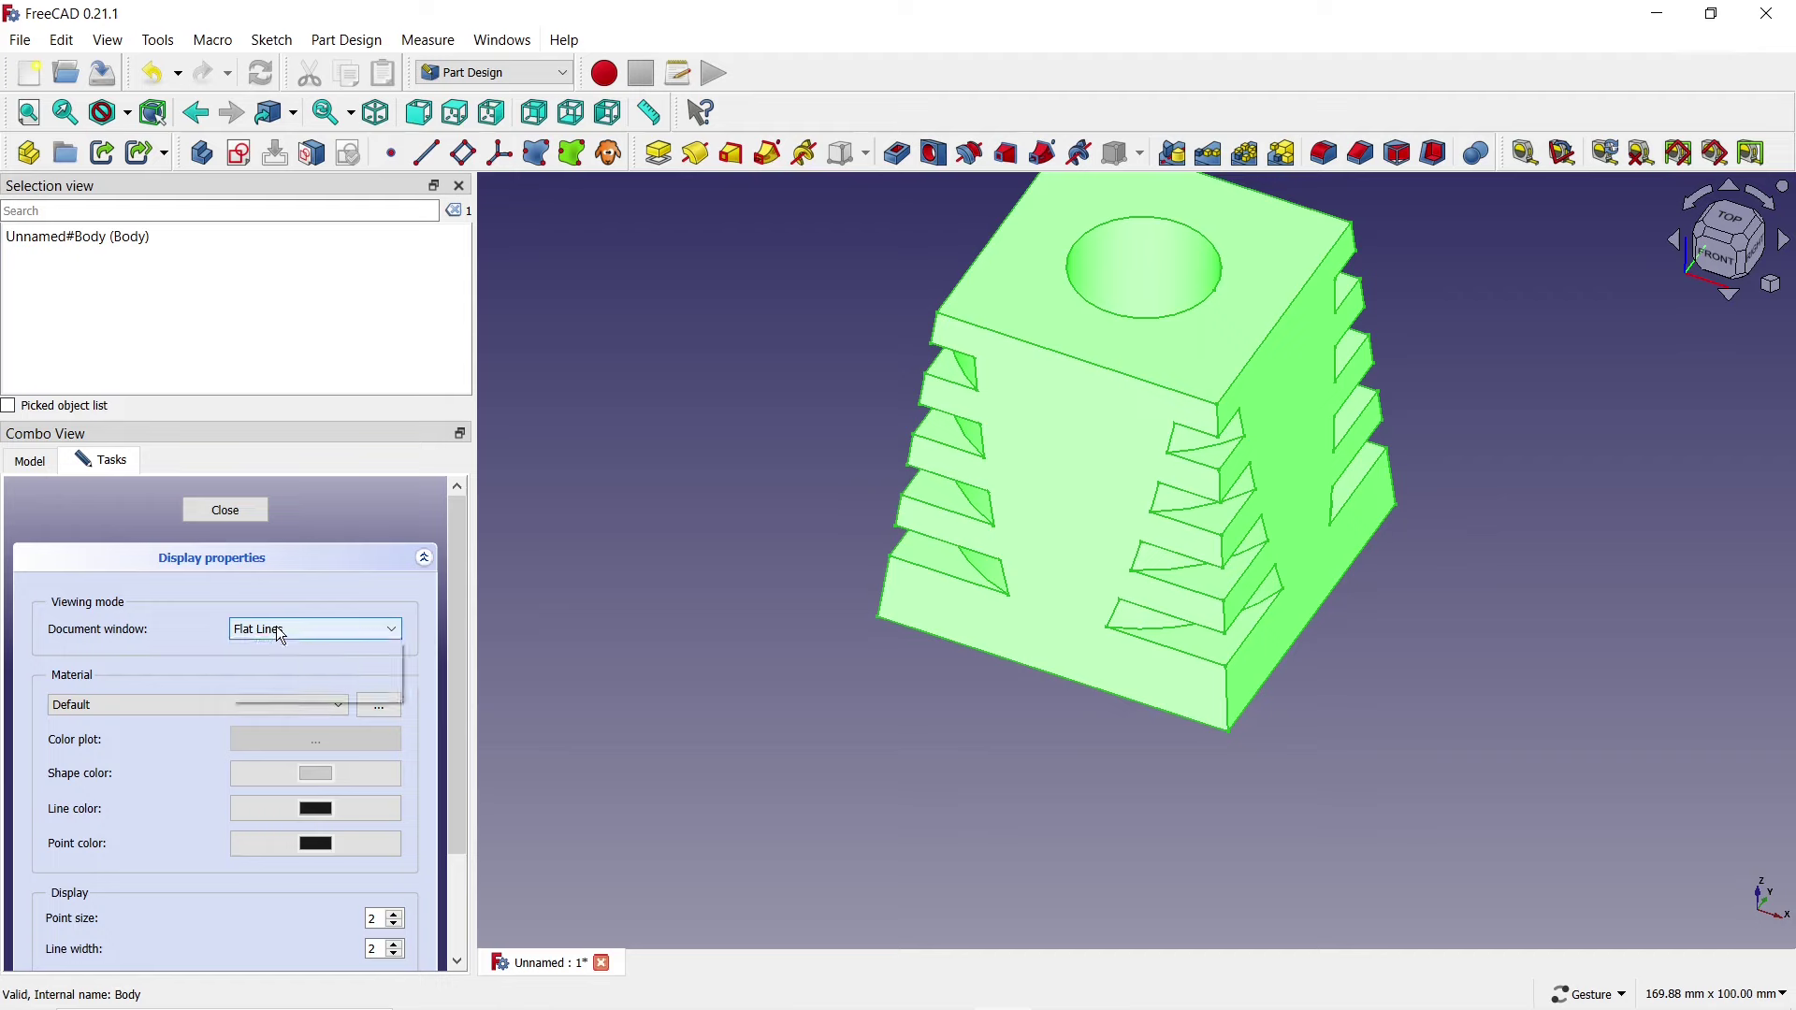
{"action": "left_click", "coordinate": [277, 663]}
{"action": "left_click", "coordinate": [270, 706]}
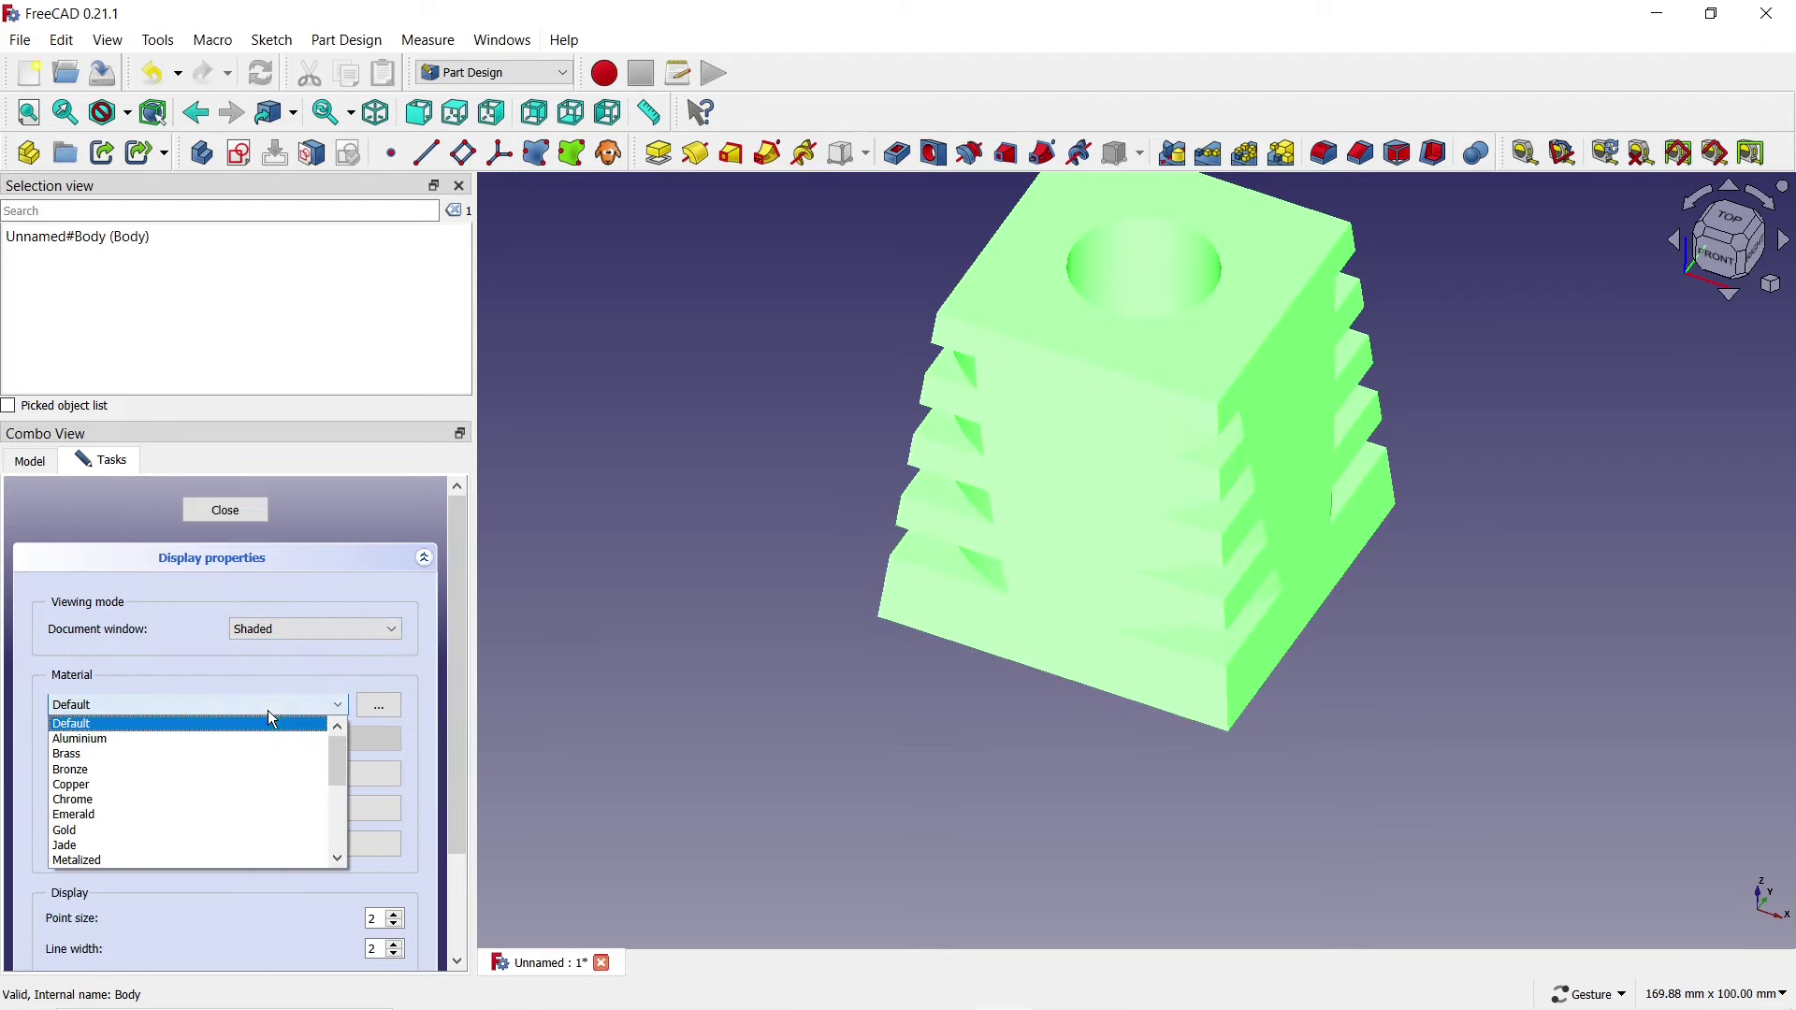
{"action": "left_click", "coordinate": [220, 802]}
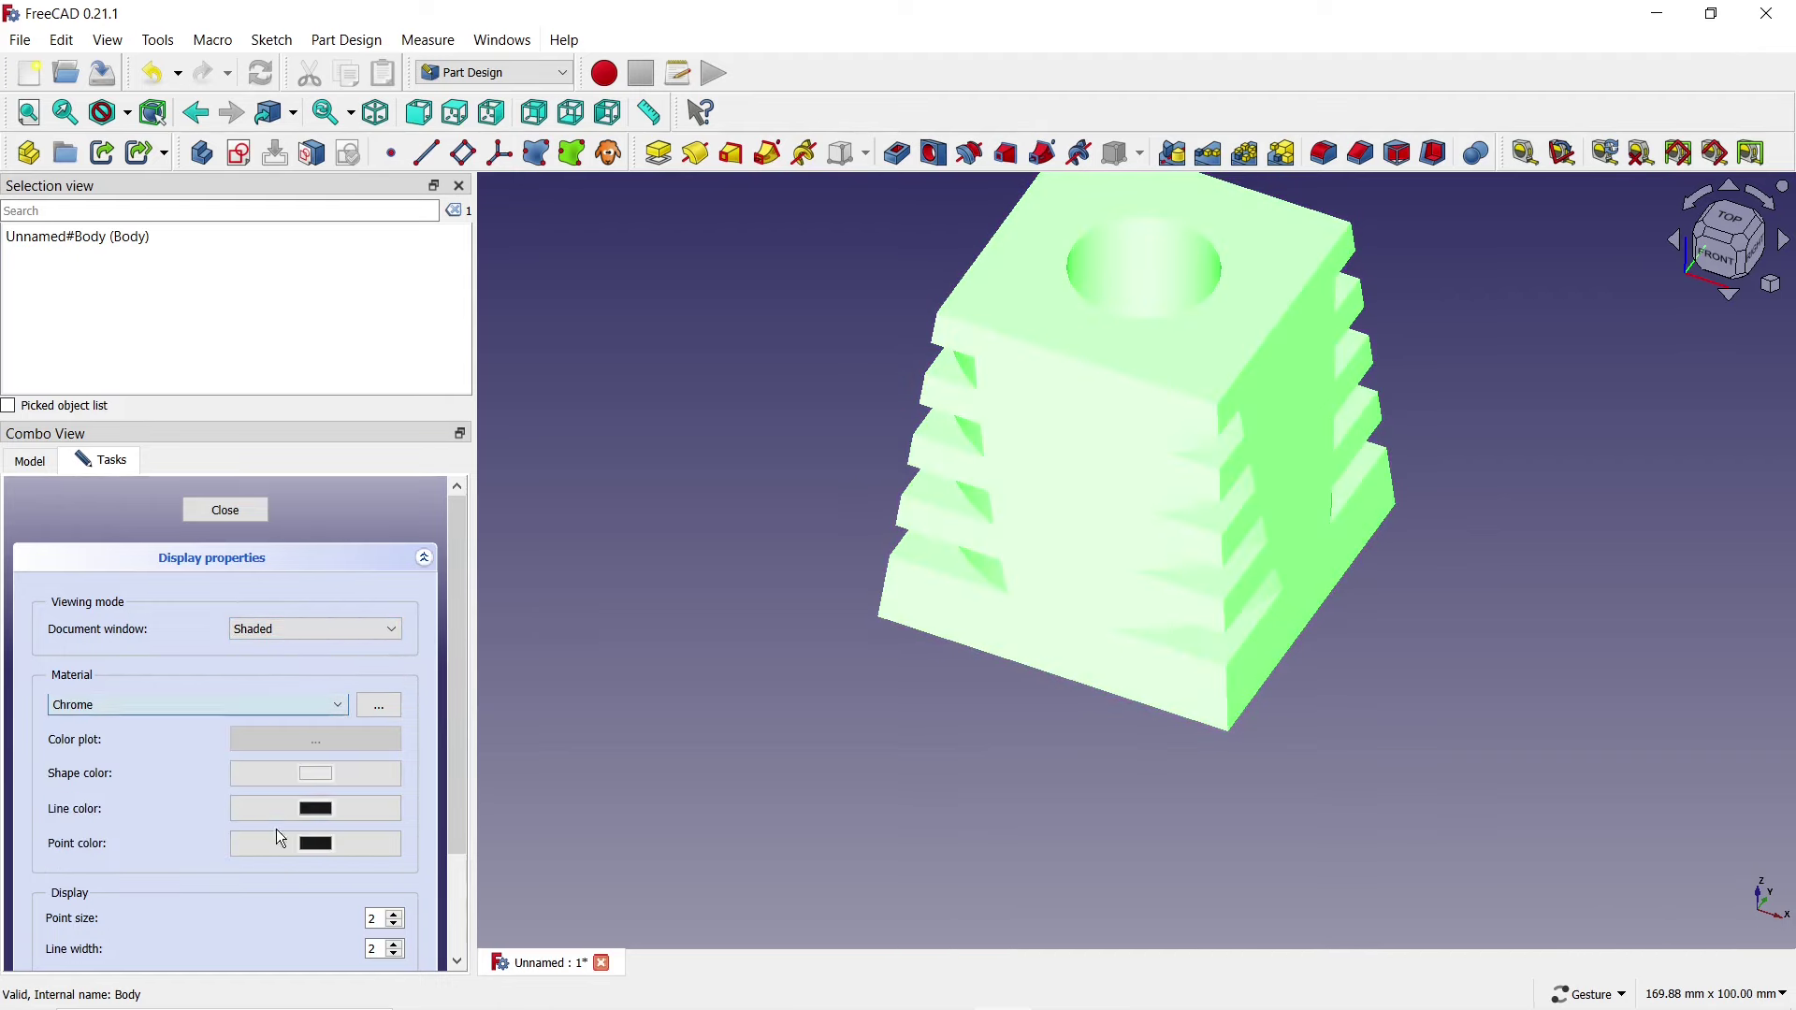
Set the Body's shape colour to bright green #00ff7f.
{"action": "left_click", "coordinate": [324, 775]}
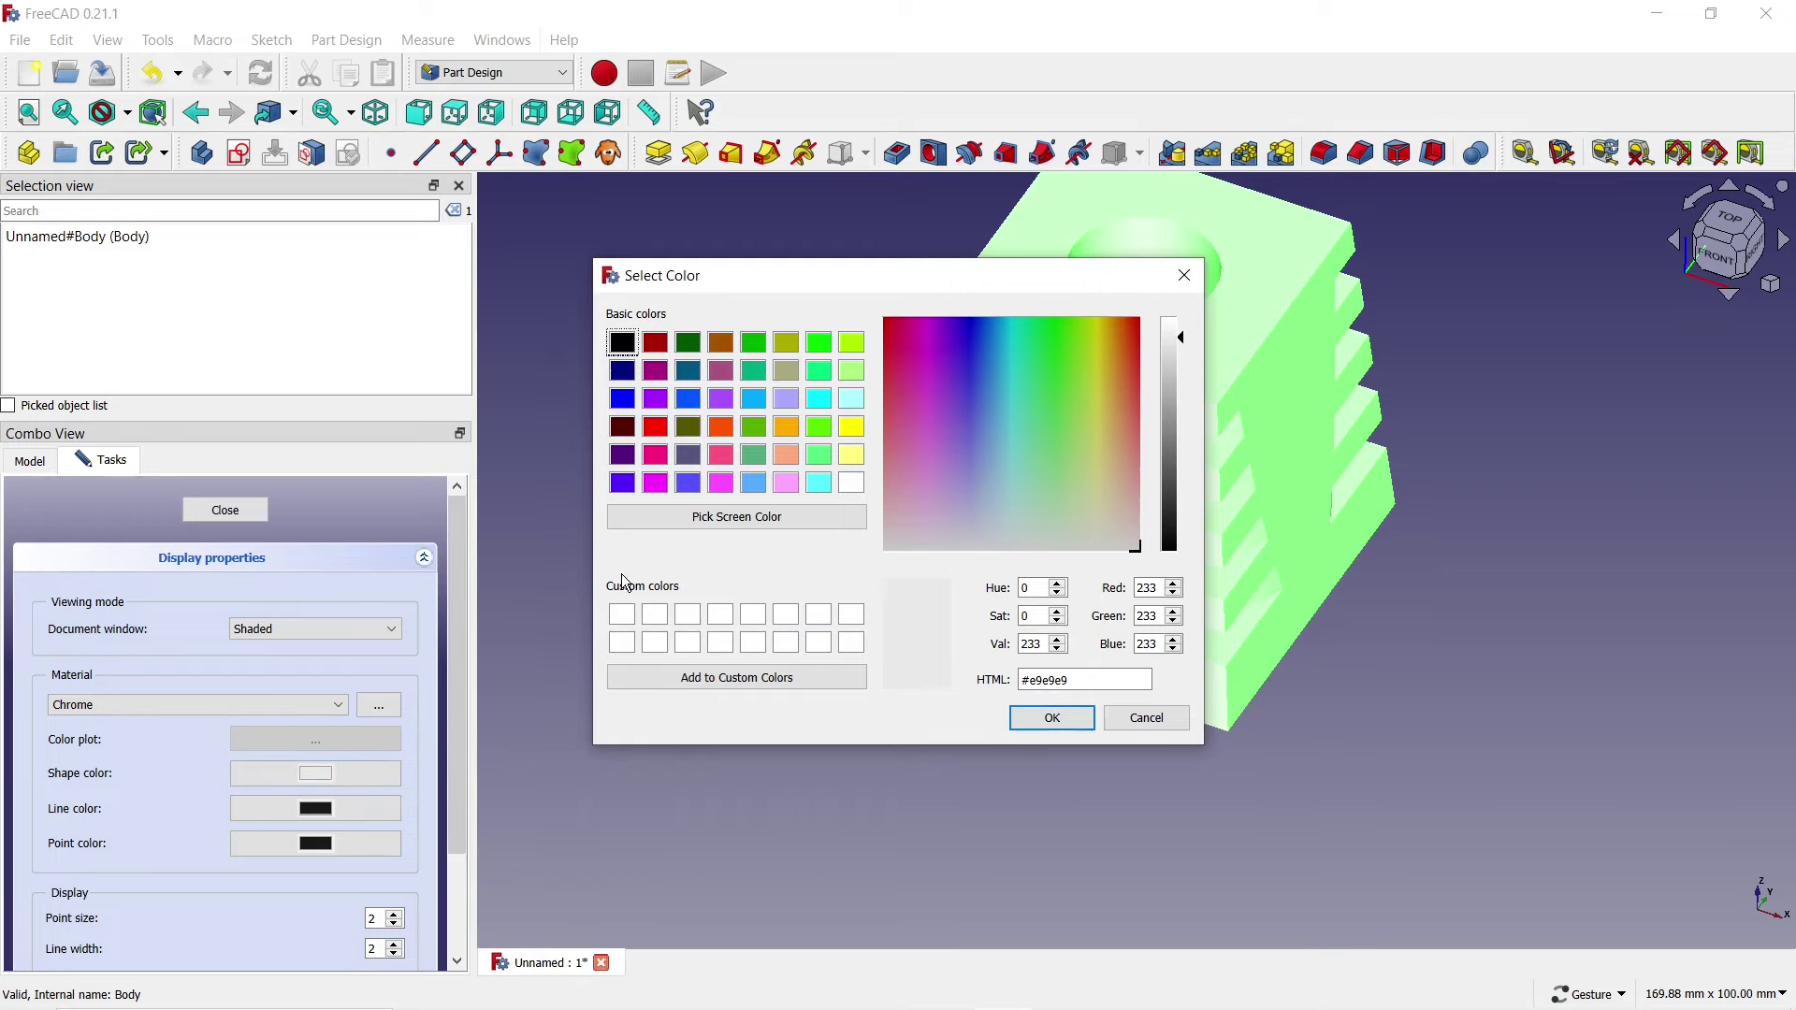
{"action": "left_click", "coordinate": [819, 372]}
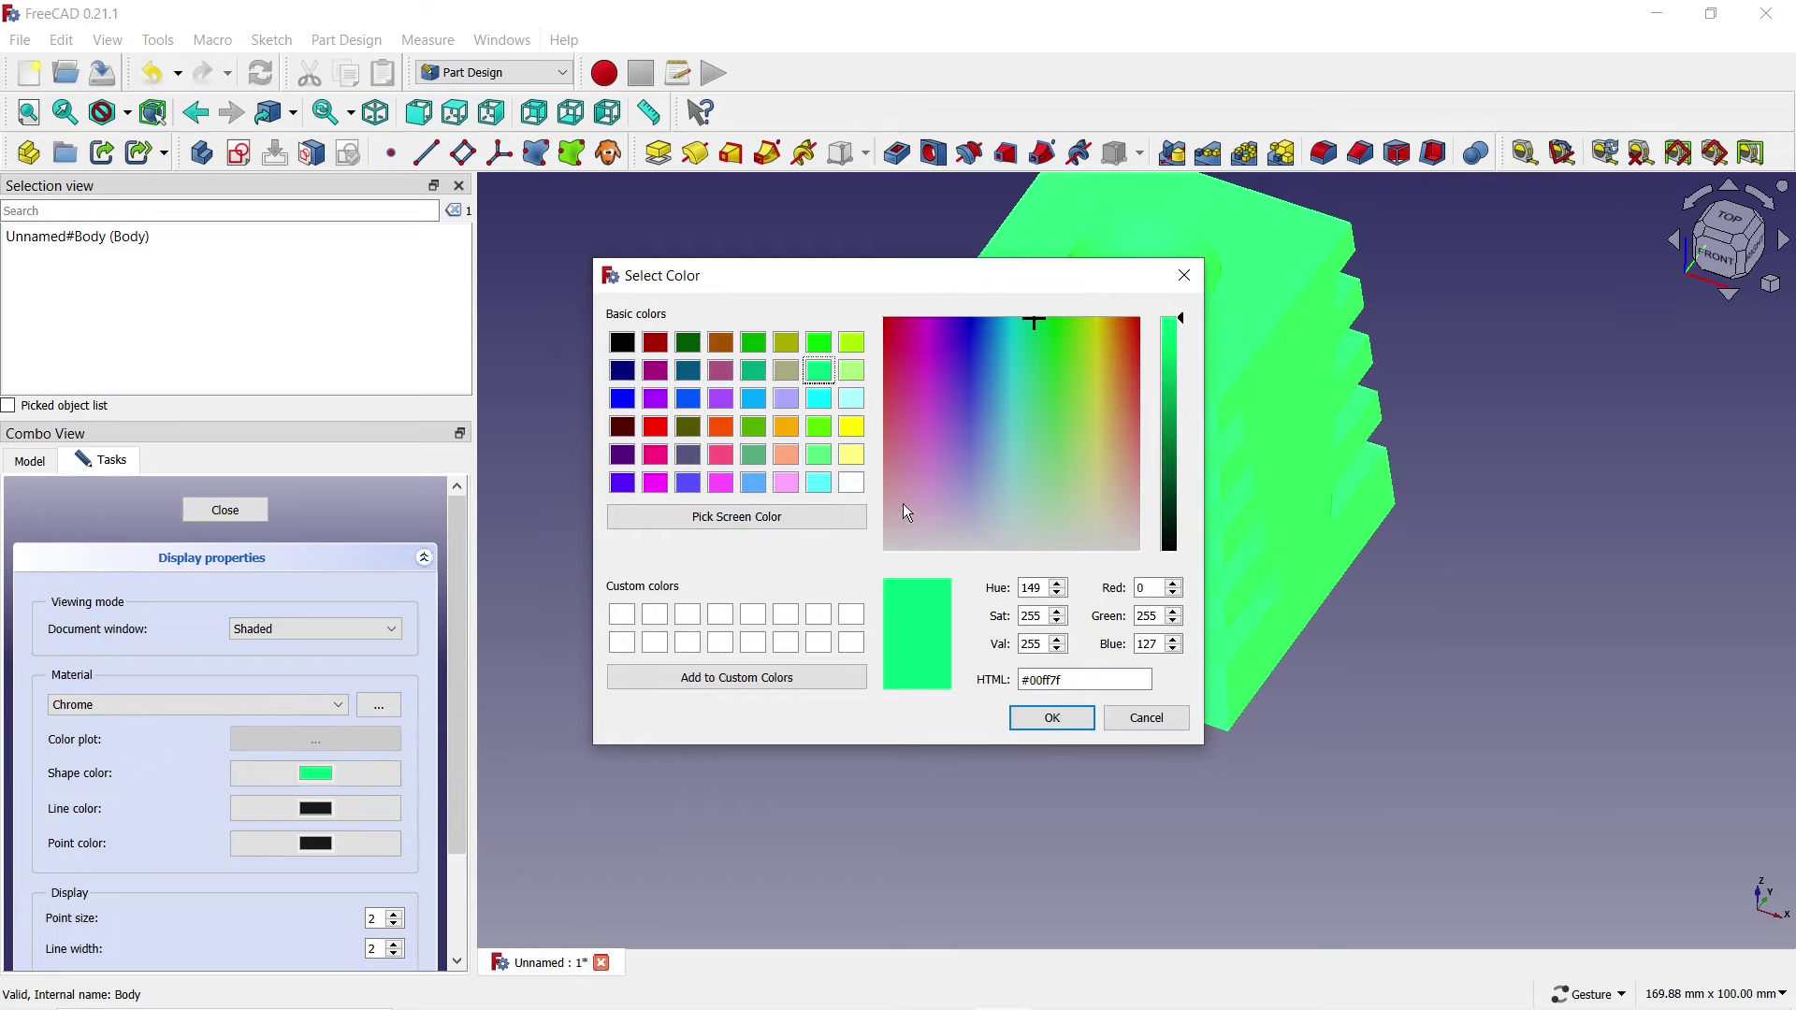
{"action": "left_click", "coordinate": [1026, 721]}
{"action": "left_click", "coordinate": [233, 514]}
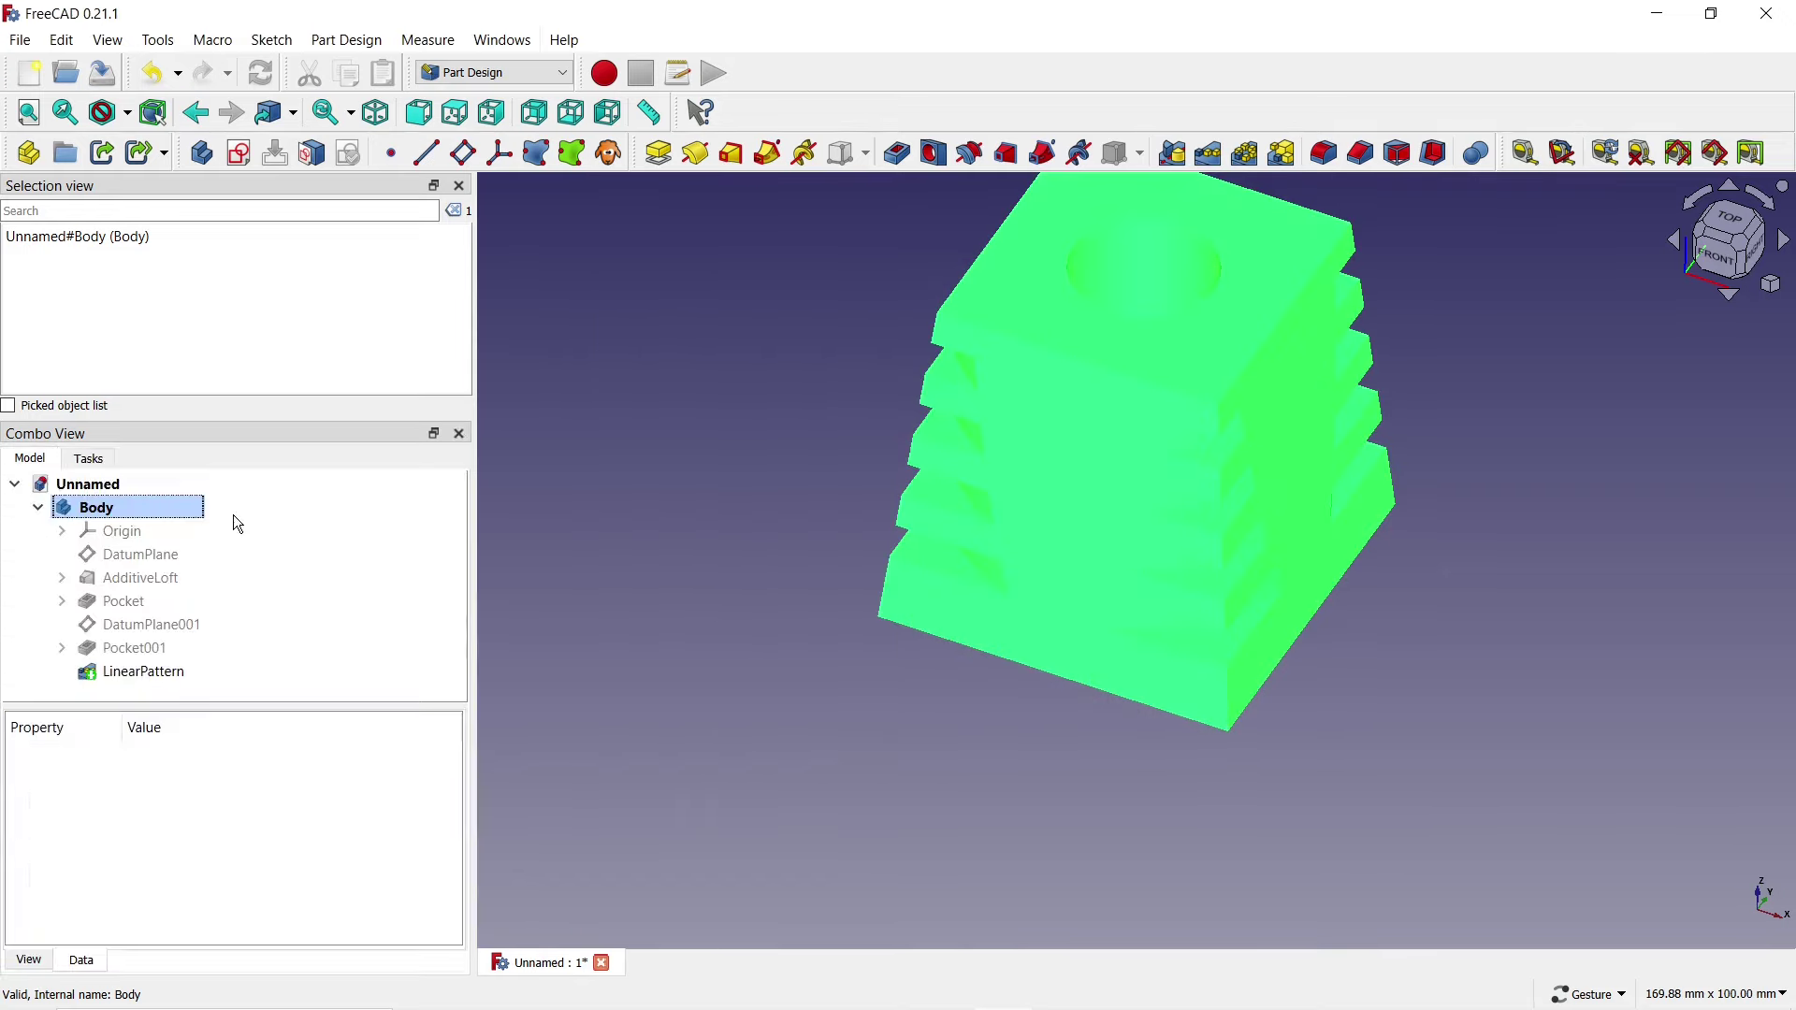
{"action": "left_click", "coordinate": [582, 592]}
{"action": "mouse_move", "coordinate": [599, 603]}
{"action": "left_mouse_down"}
{"action": "mouse_move", "coordinate": [630, 521]}
{"action": "mouse_move", "coordinate": [818, 602]}
{"action": "left_mouse_up"}
{"action": "mouse_move", "coordinate": [1624, 570]}
{"action": "left_mouse_down"}
{"action": "mouse_move", "coordinate": [1440, 561]}
{"action": "mouse_move", "coordinate": [1394, 689]}
{"action": "mouse_move", "coordinate": [1161, 793]}
{"action": "mouse_move", "coordinate": [1075, 649]}
{"action": "mouse_move", "coordinate": [1082, 486]}
{"action": "mouse_move", "coordinate": [970, 375]}
{"action": "mouse_move", "coordinate": [898, 349]}
{"action": "mouse_move", "coordinate": [1115, 497]}
{"action": "mouse_move", "coordinate": [1223, 601]}
{"action": "left_mouse_up"}
{"action": "left_click_drag", "start_coordinate": [727, 748], "coordinate": [715, 662]}
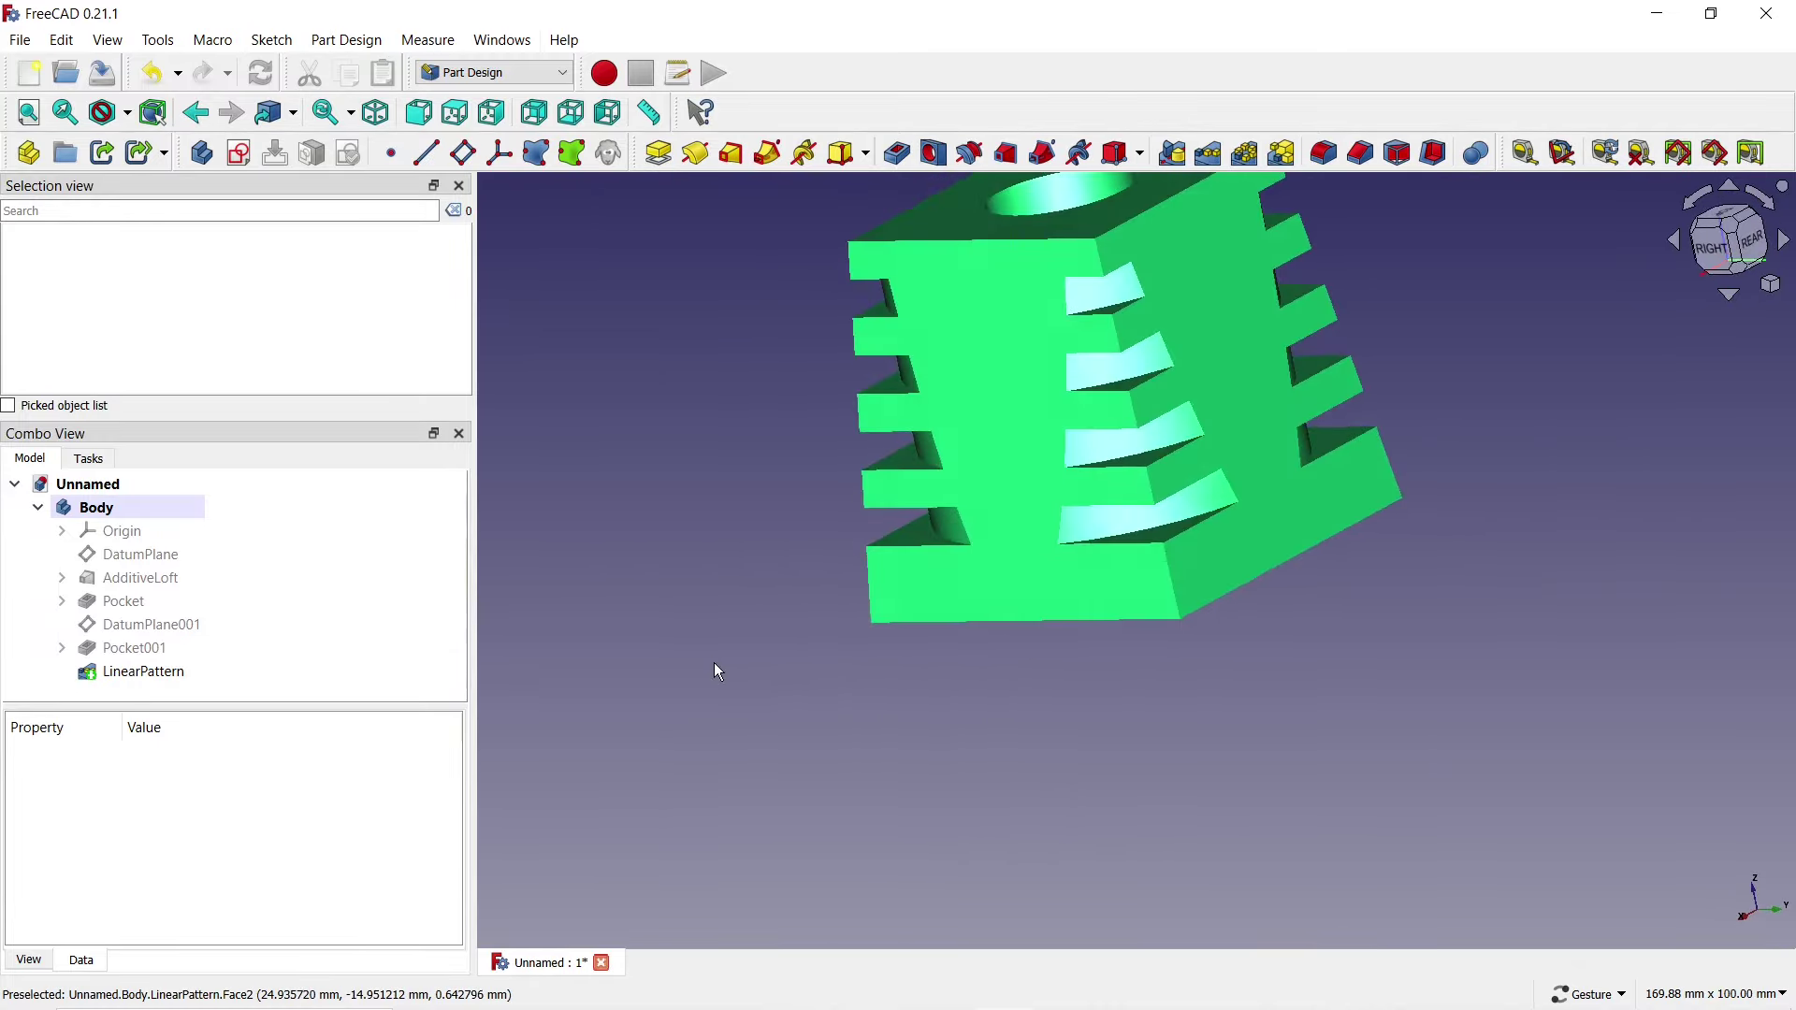
{"action": "scroll", "coordinate": [715, 662], "scroll_direction": "down", "scroll_amount": 3}
{"action": "mouse_move", "coordinate": [800, 593]}
{"action": "left_mouse_down"}
{"action": "mouse_move", "coordinate": [1199, 365]}
{"action": "mouse_move", "coordinate": [1245, 417]}
{"action": "mouse_move", "coordinate": [1287, 357]}
{"action": "mouse_move", "coordinate": [1215, 365]}
{"action": "left_mouse_up"}
{"action": "mouse_move", "coordinate": [1132, 642]}
{"action": "left_mouse_down"}
{"action": "mouse_move", "coordinate": [1030, 665]}
{"action": "mouse_move", "coordinate": [862, 626]}
{"action": "mouse_move", "coordinate": [934, 672]}
{"action": "left_mouse_up"}
{"action": "scroll", "coordinate": [1075, 249], "scroll_direction": "up", "scroll_amount": 3}
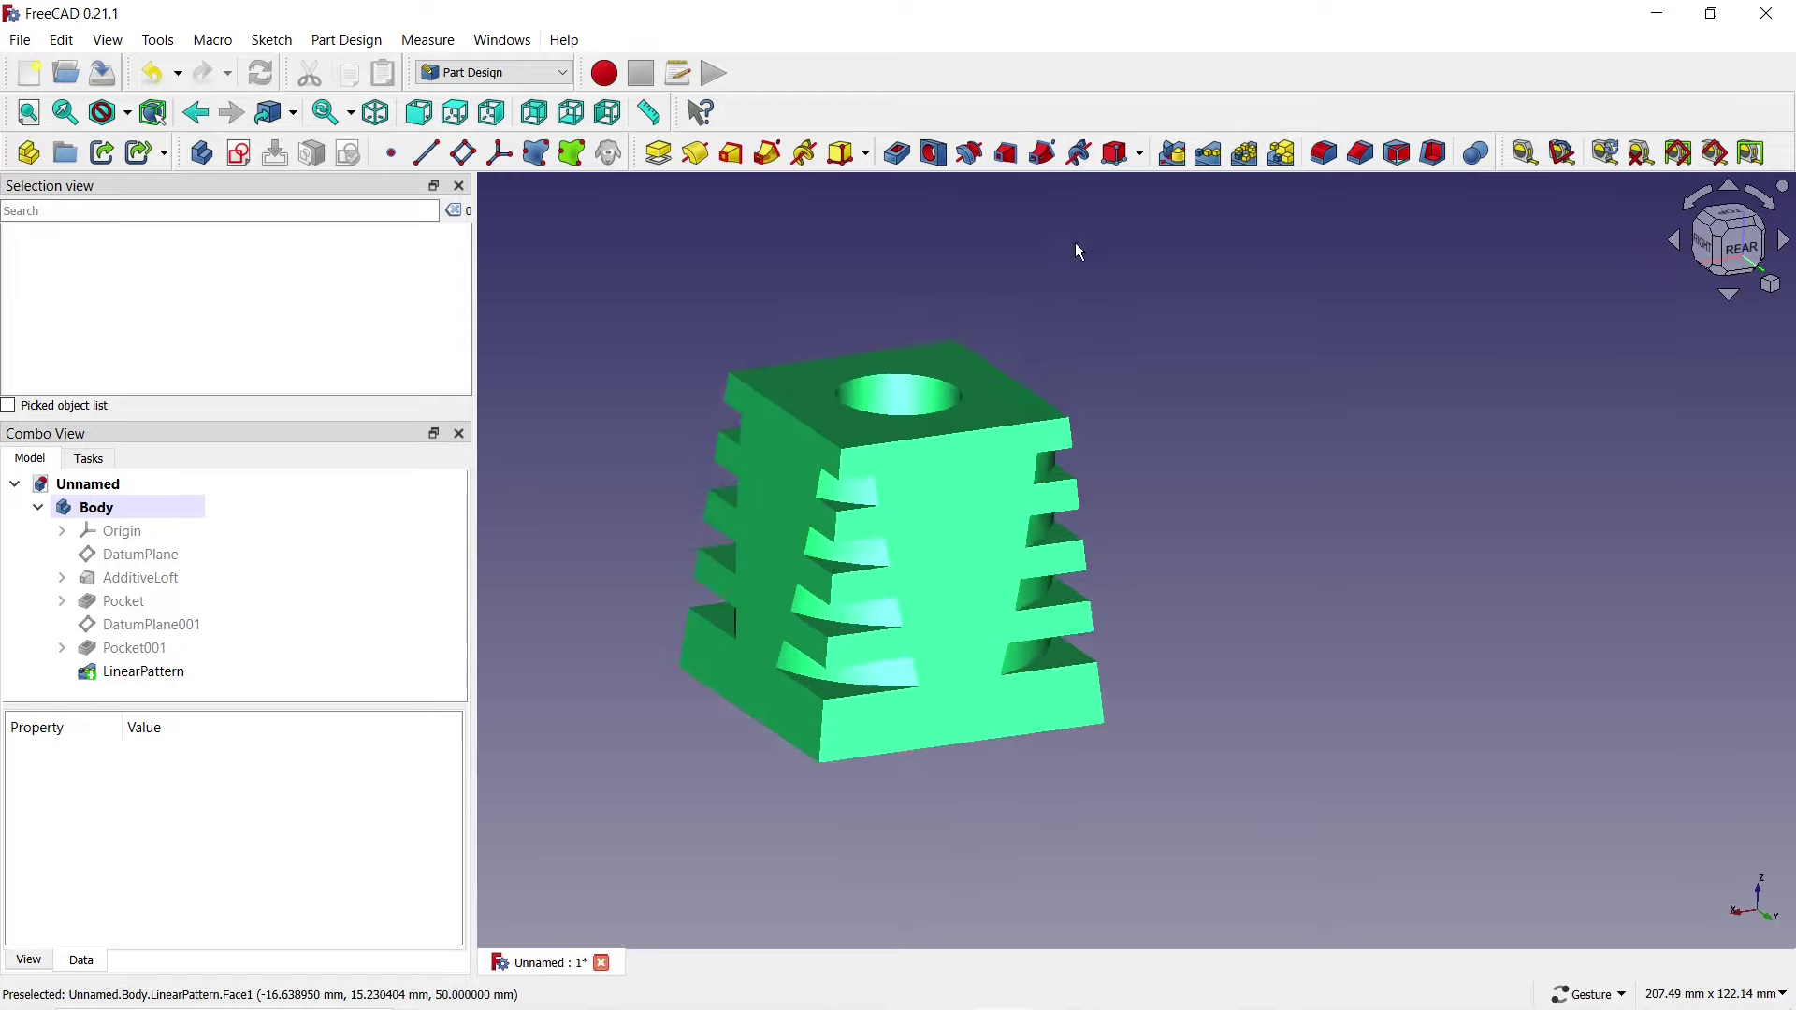